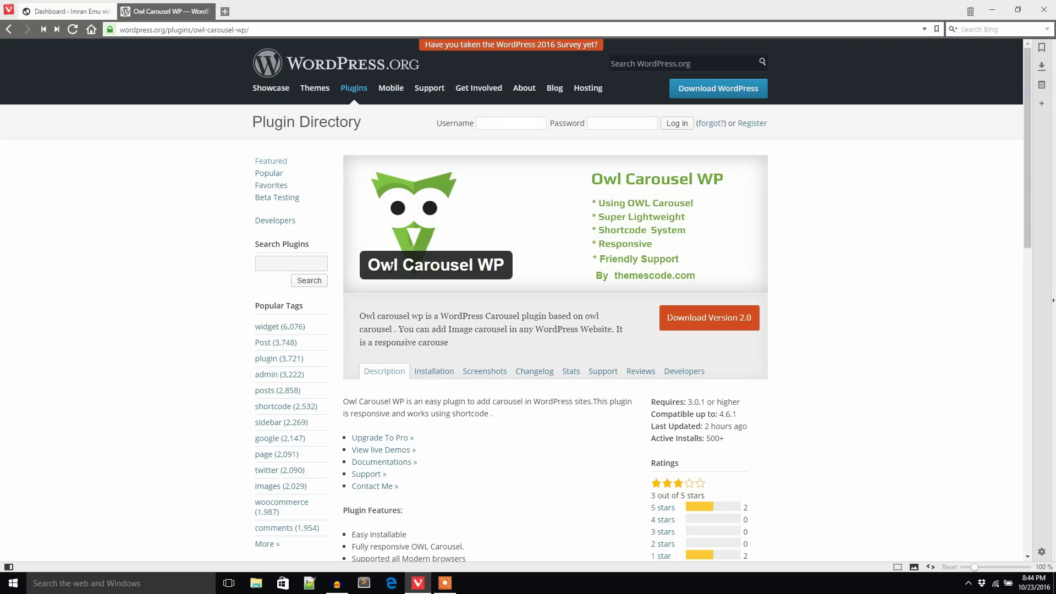
# Highlight the 'Owl Carousel WP' plugin name, then switch to the site's WordPress Dashboard
pyautogui.moveTo(370, 268); pyautogui.dragTo(508, 278)
pyautogui.hotkey('ctrl', 'c')
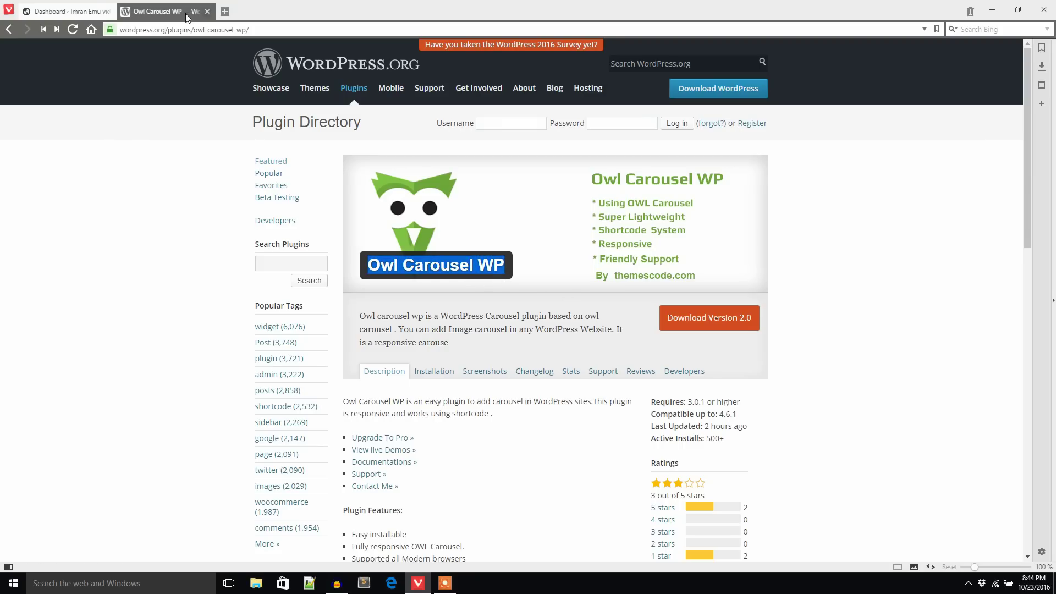
pyautogui.click(84, 9)
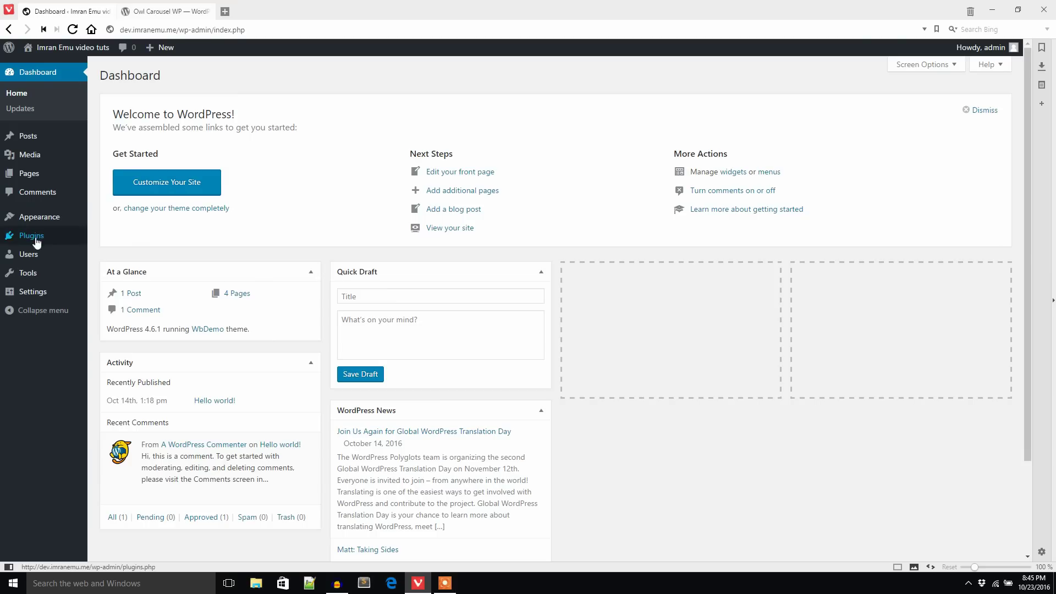
# Search Add New Plugins for 'Owl Carousel WP' and install it
pyautogui.click(117, 257)
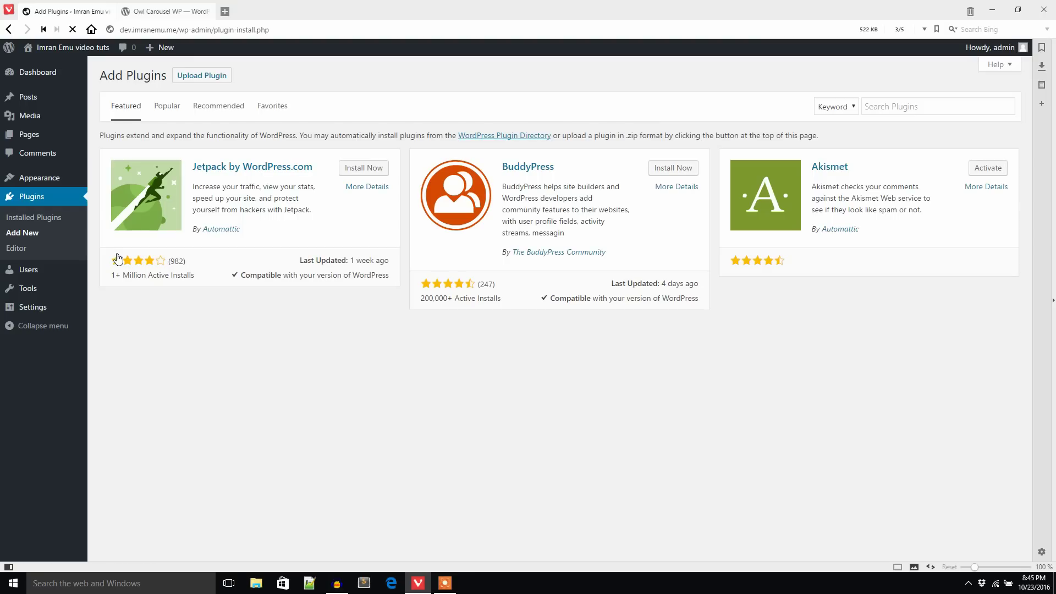
pyautogui.click(887, 110)
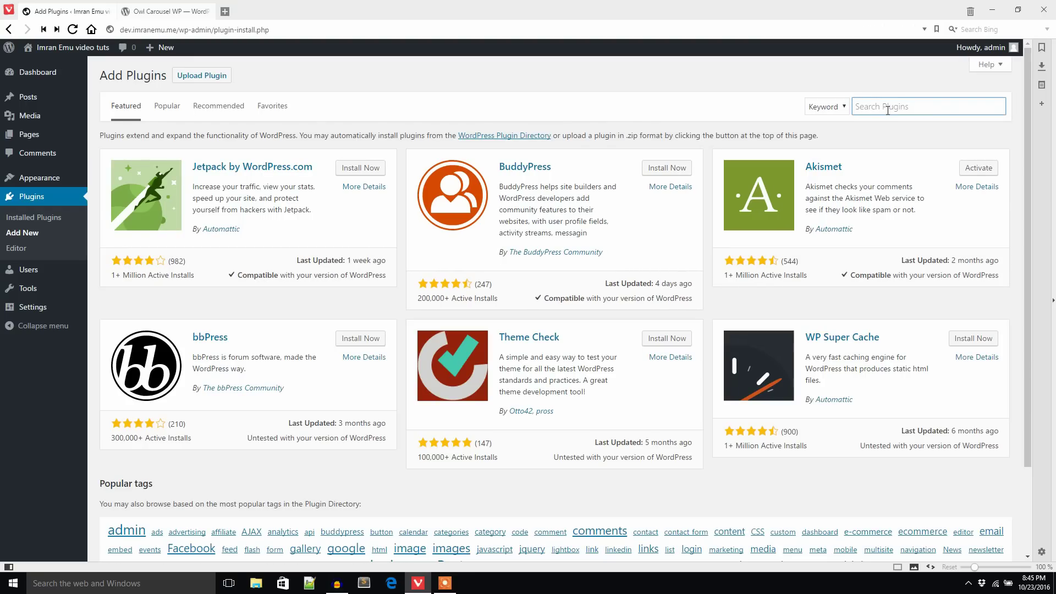
pyautogui.hotkey('ctrl', 'v')
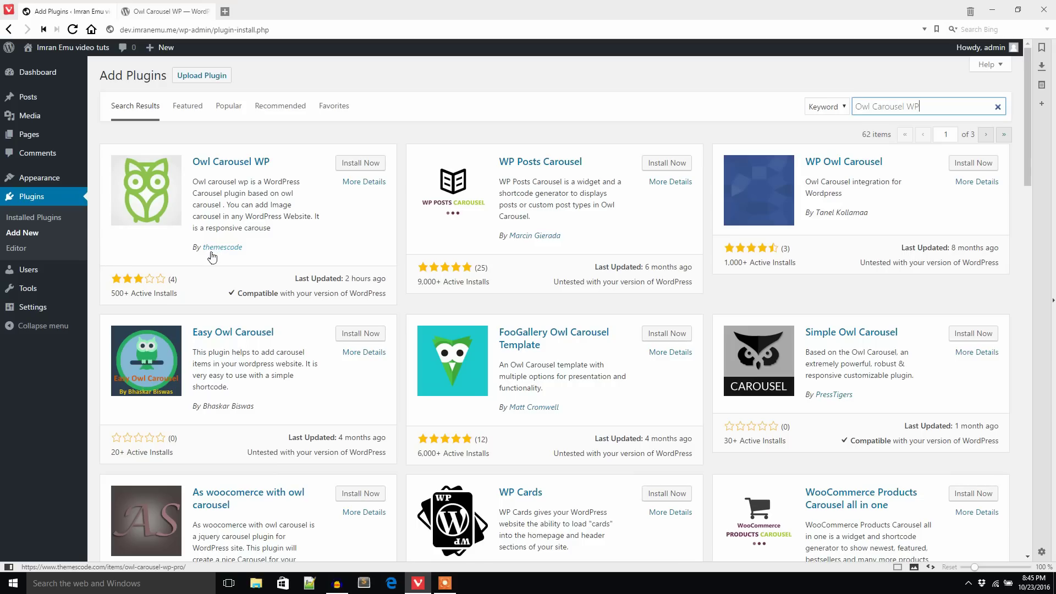
pyautogui.click(361, 163)
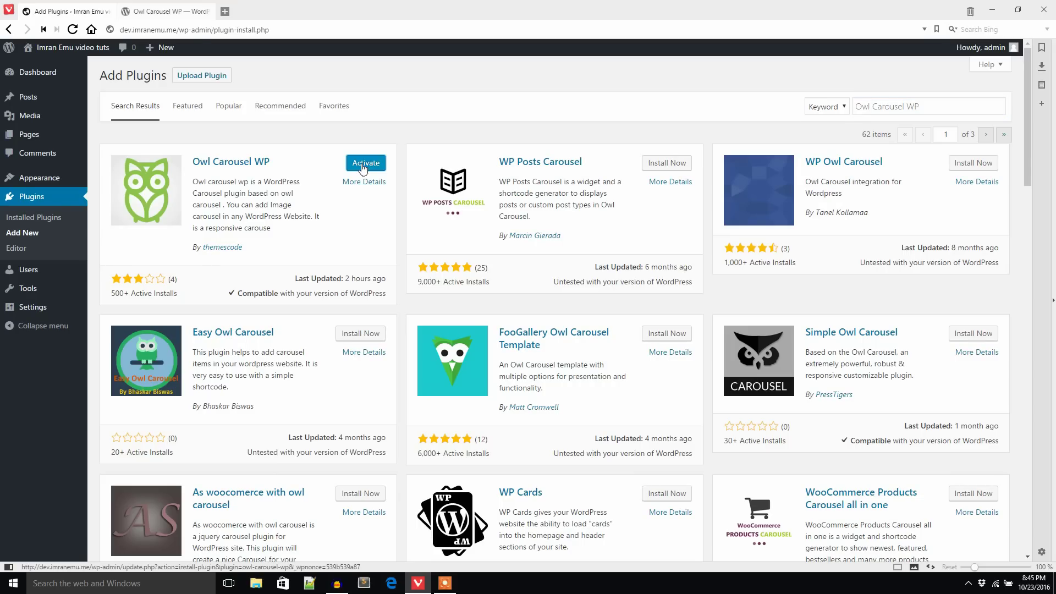
# Activate Owl Carousel WP and scroll through the Pro features on its Help & Upgrade page
pyautogui.click(365, 165)
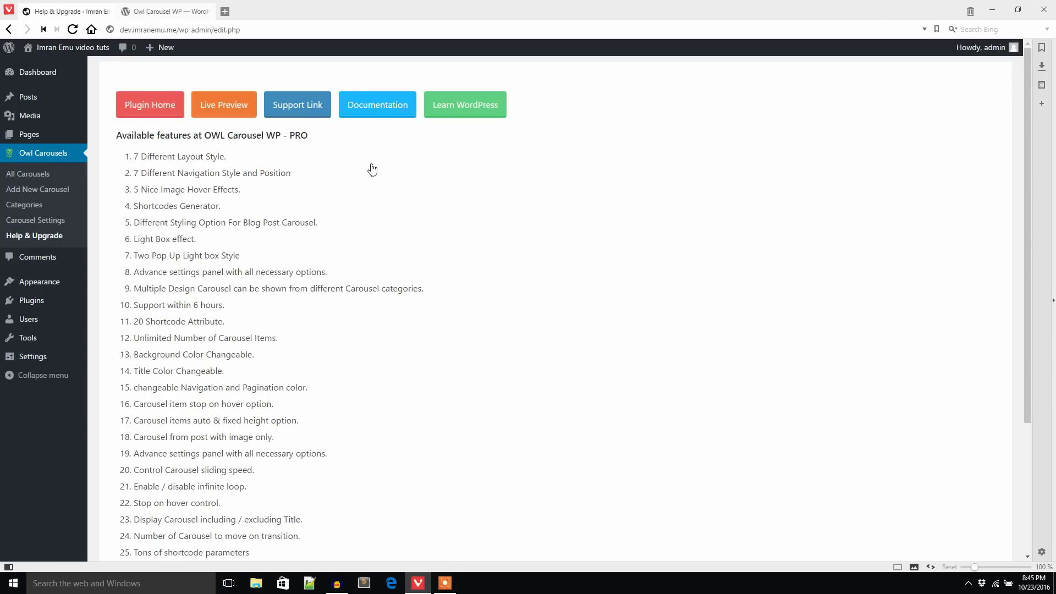
pyautogui.scroll(-3, 168, 154)
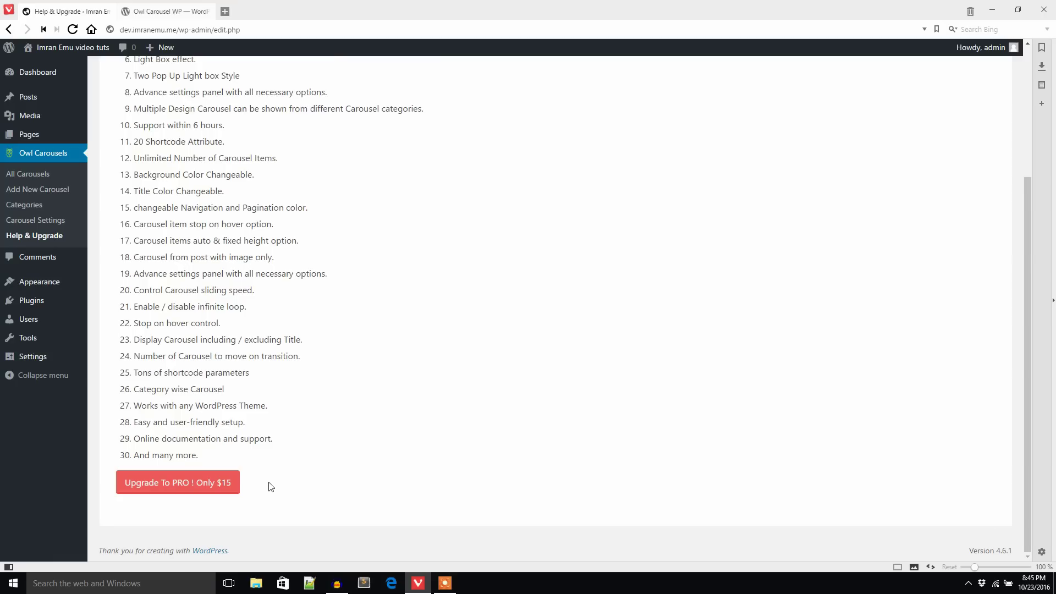
pyautogui.scroll(3, 256, 392)
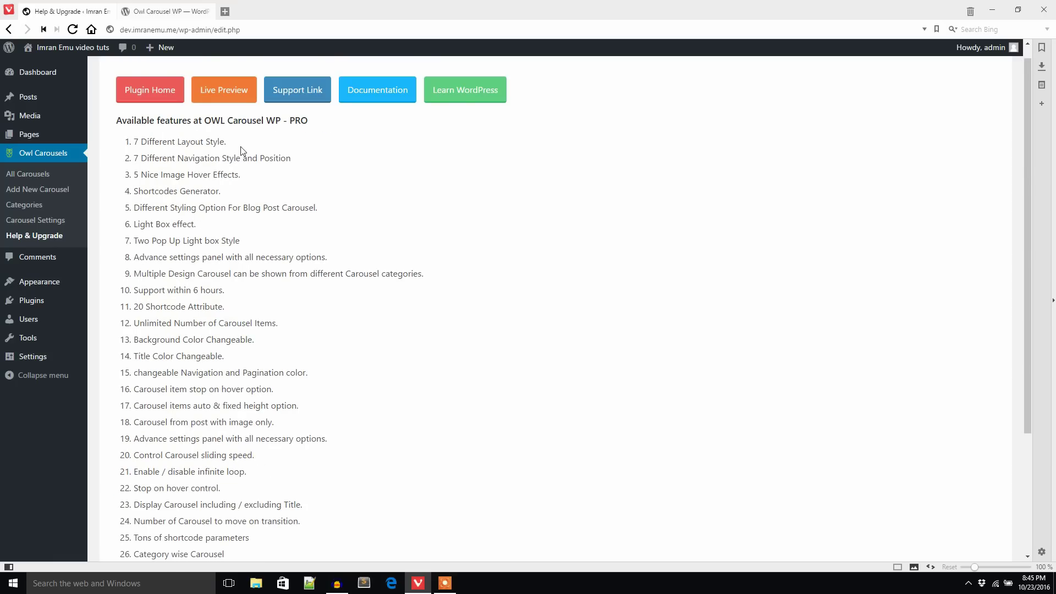
# Browse the Owl Carousel WP Pro product page on themescode.com, then return to Help & Upgrade
pyautogui.click(224, 90)
pyautogui.scroll(-12, 377, 282)
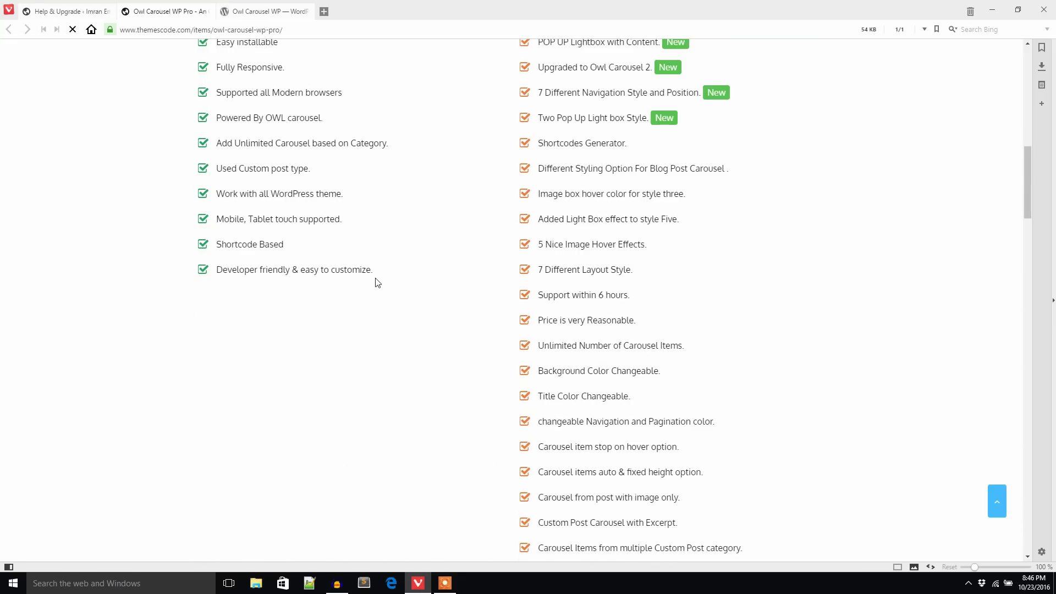
pyautogui.scroll(1, 377, 283)
pyautogui.scroll(-15, 377, 283)
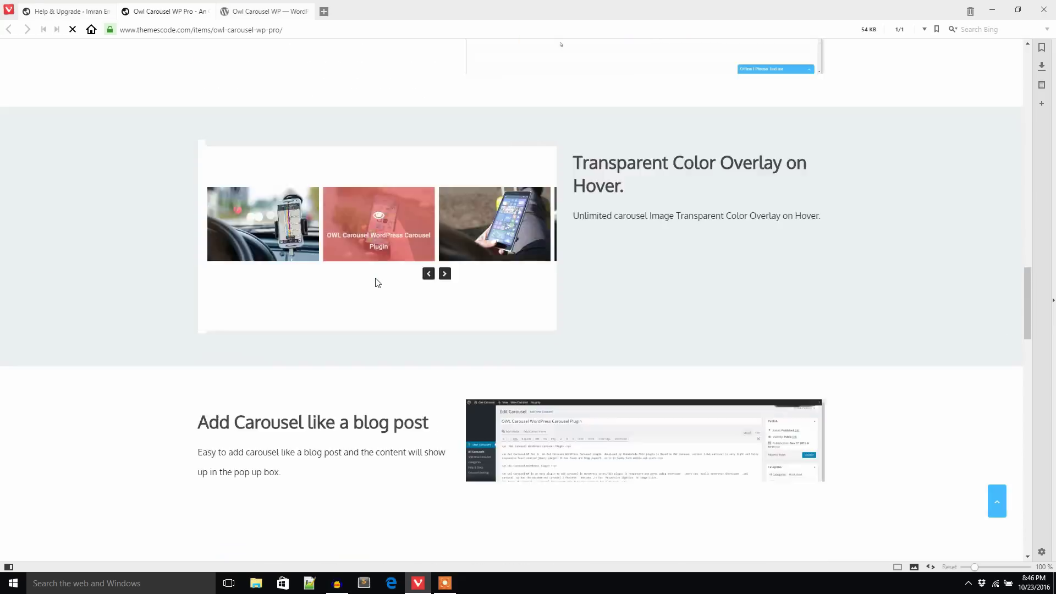
pyautogui.scroll(-15, 376, 279)
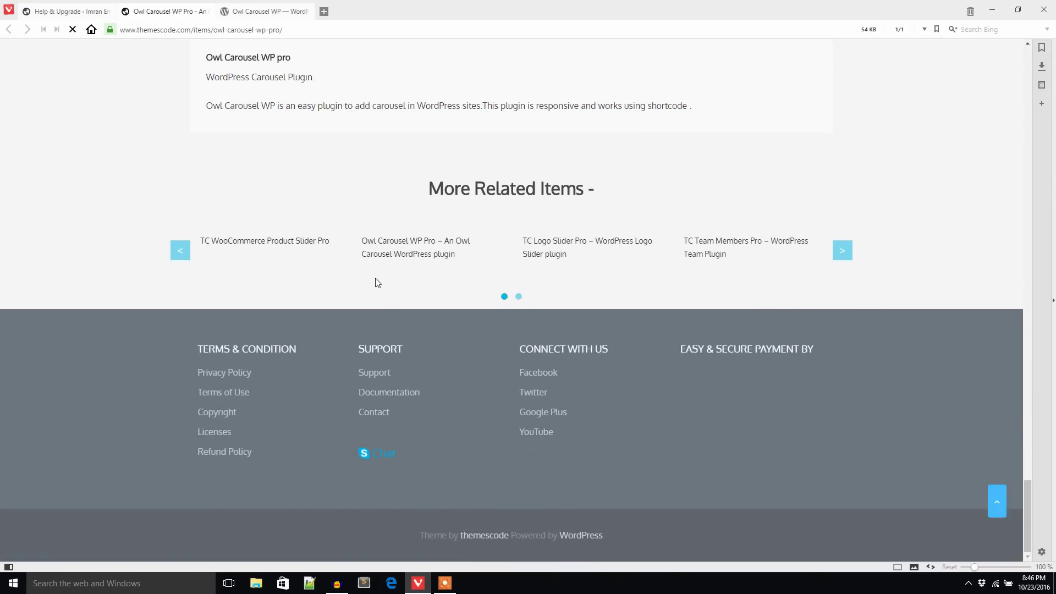
pyautogui.click(64, 11)
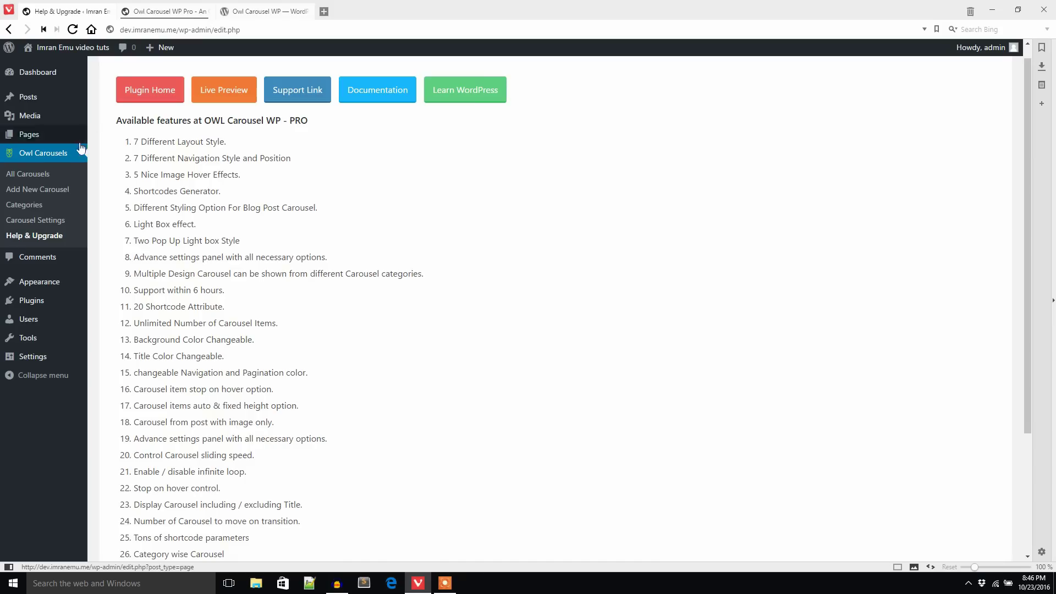
# Review All Carousels, then the Carousel Settings' Advanced Settings and General Styling colour options
pyautogui.click(32, 175)
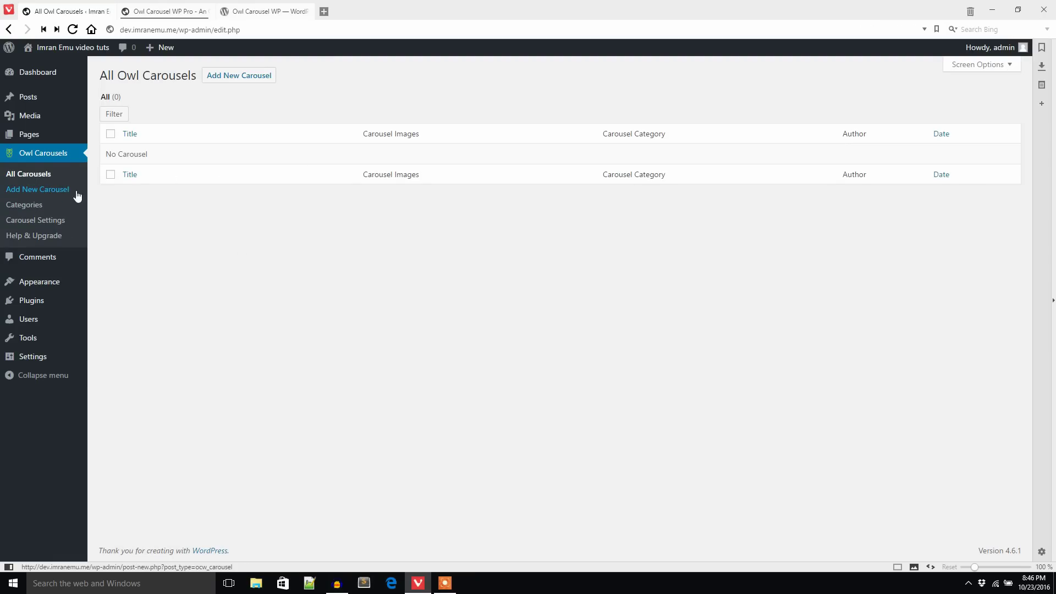
pyautogui.click(33, 220)
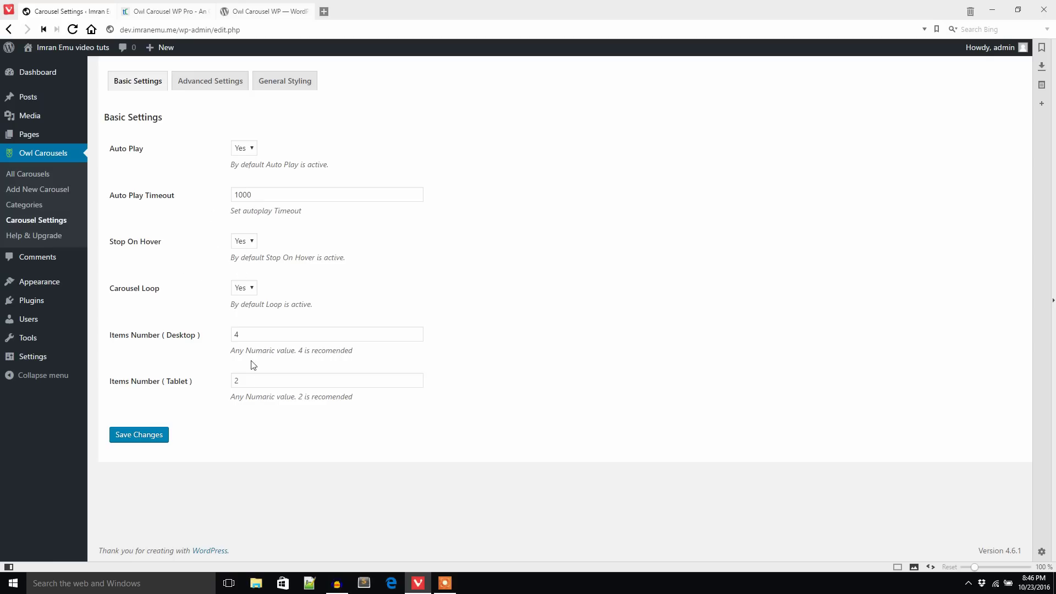
pyautogui.click(209, 88)
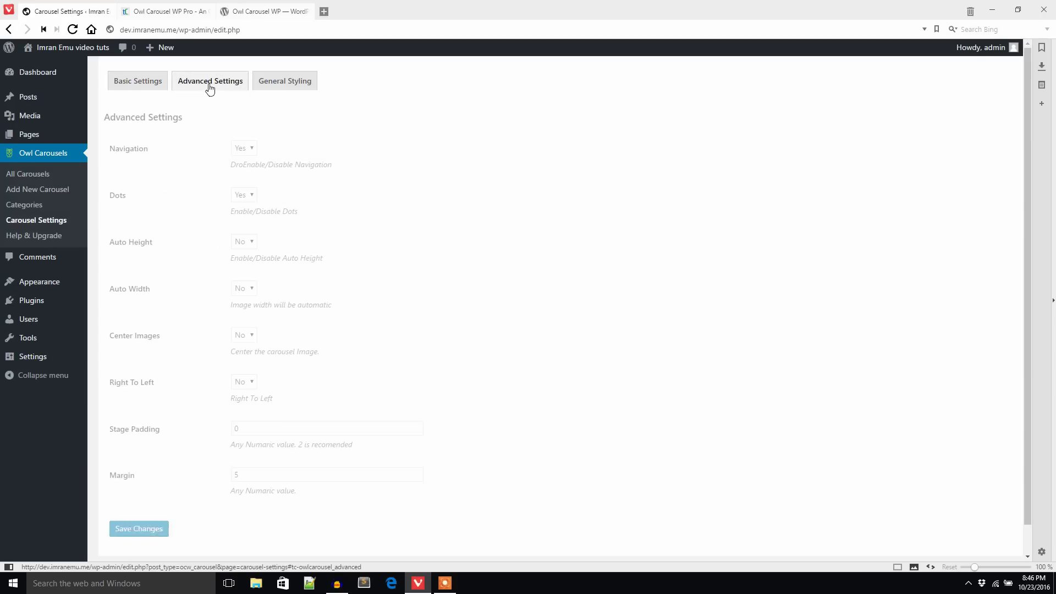
pyautogui.scroll(-1, 172, 439)
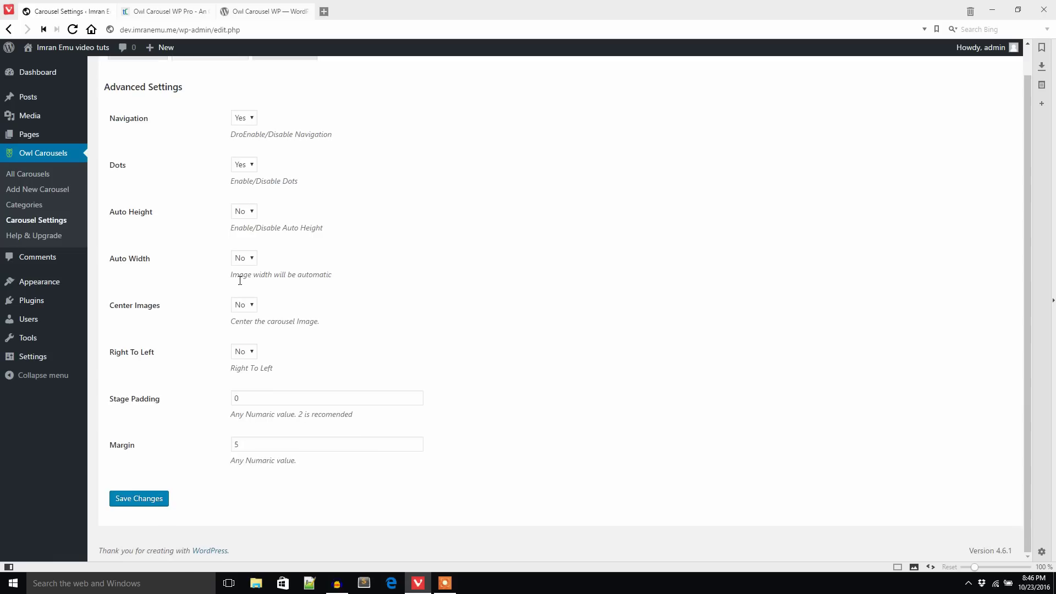
pyautogui.scroll(1, 221, 302)
pyautogui.click(284, 86)
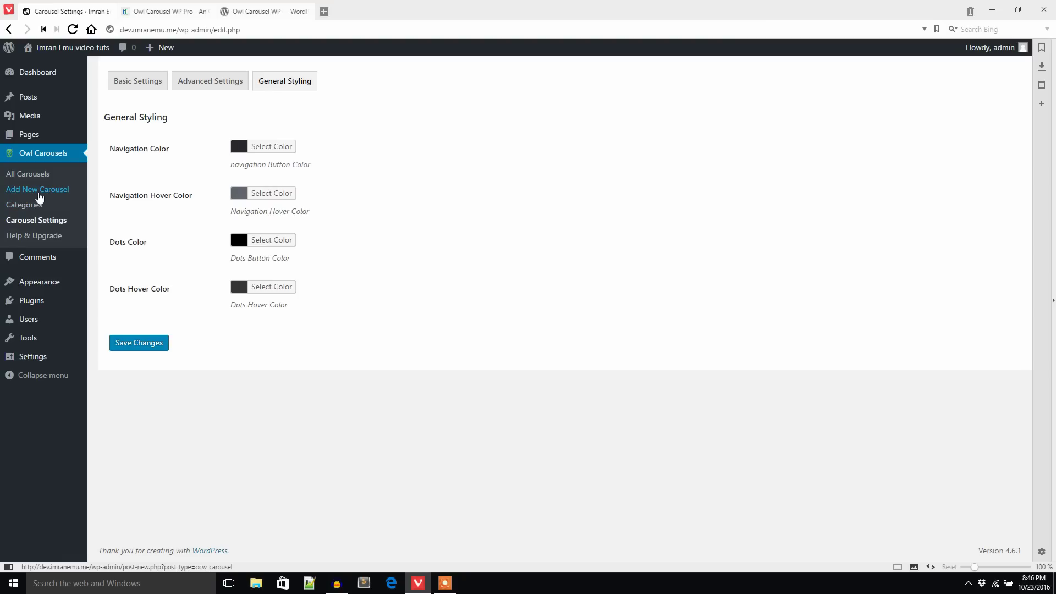
# Create carousel item 'Phone 1' with smartphone-10.jpg as its featured image
pyautogui.click(38, 191)
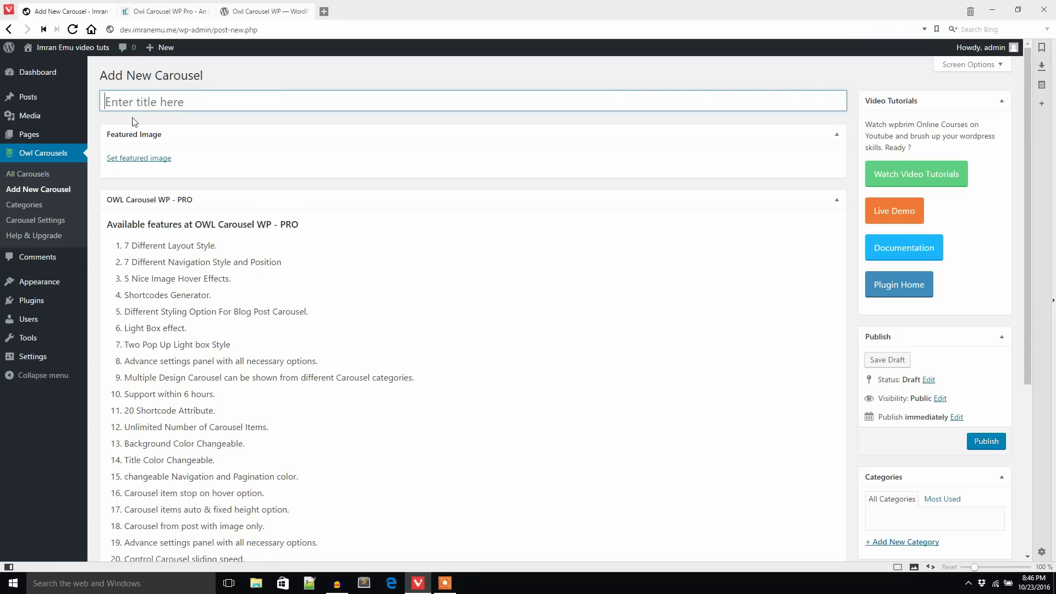
pyautogui.write('Phone ')
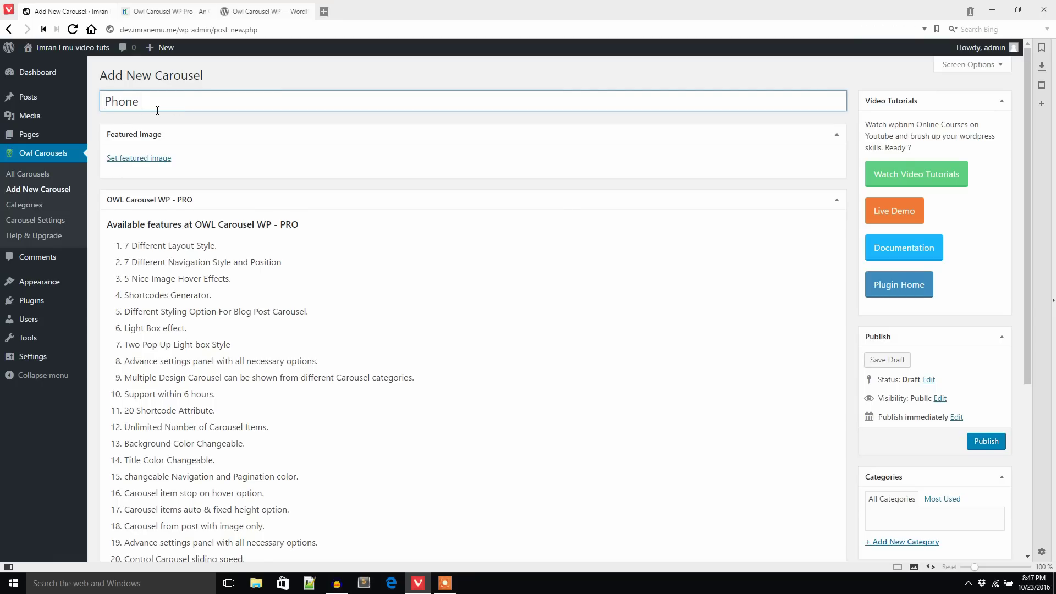
pyautogui.write('1')
pyautogui.click(140, 159)
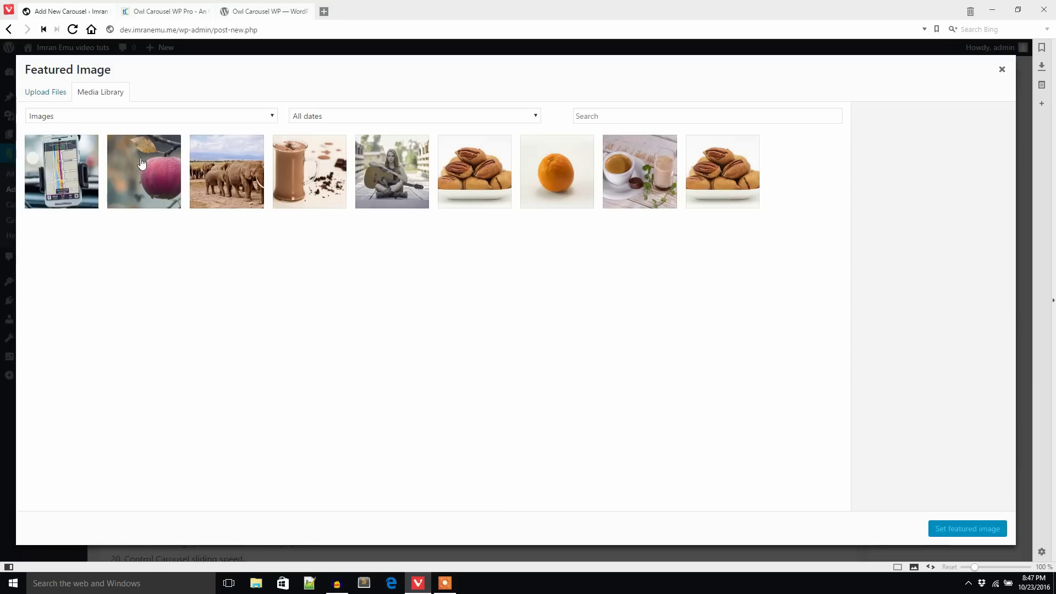
pyautogui.click(68, 185)
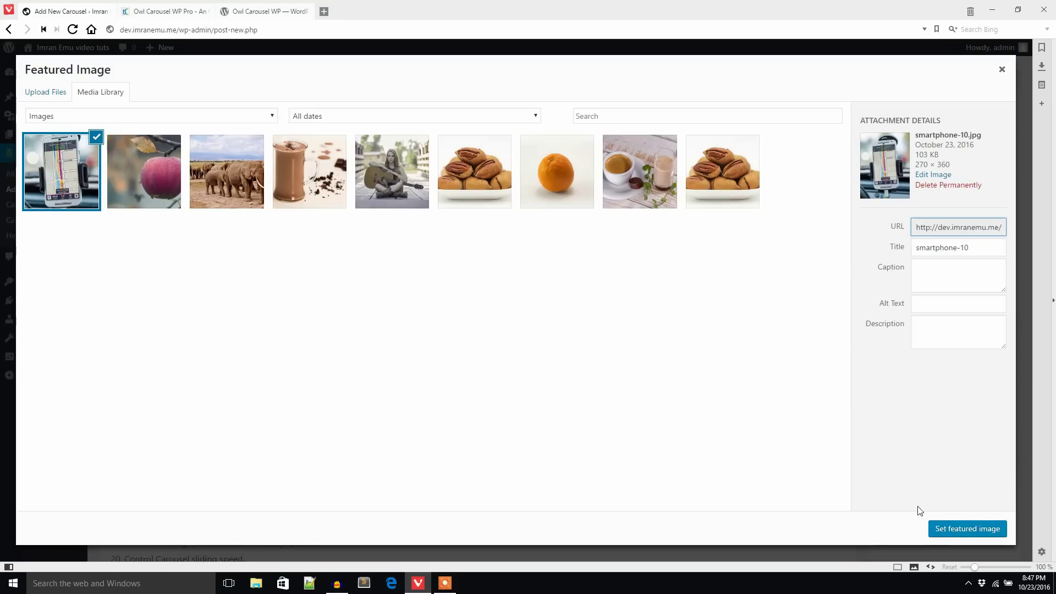
pyautogui.click(958, 533)
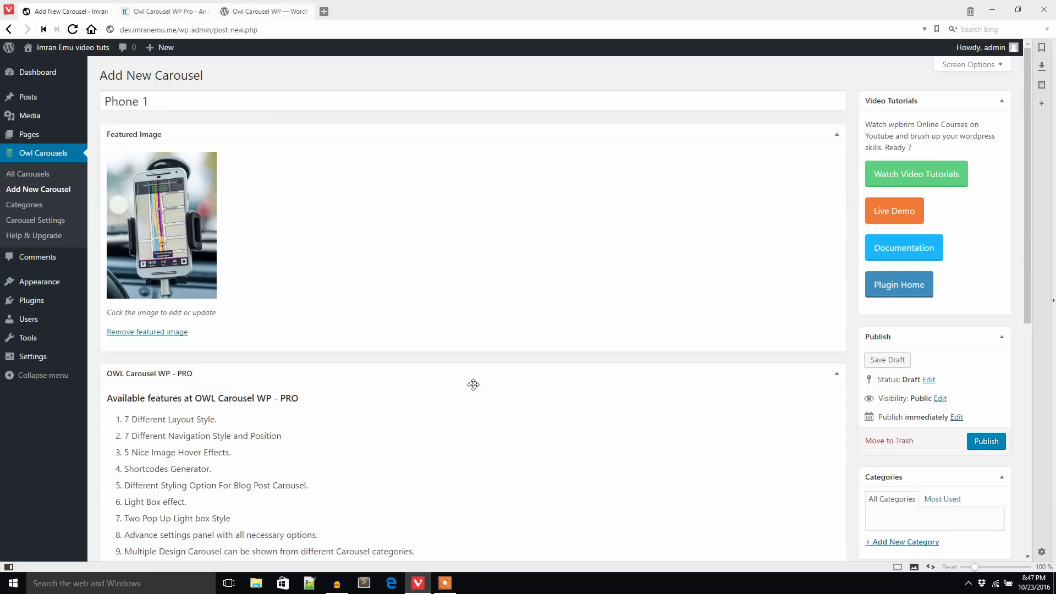
# File Phone 1 under a new 'SmartPhone' category and publish it
pyautogui.scroll(-3, 504, 370)
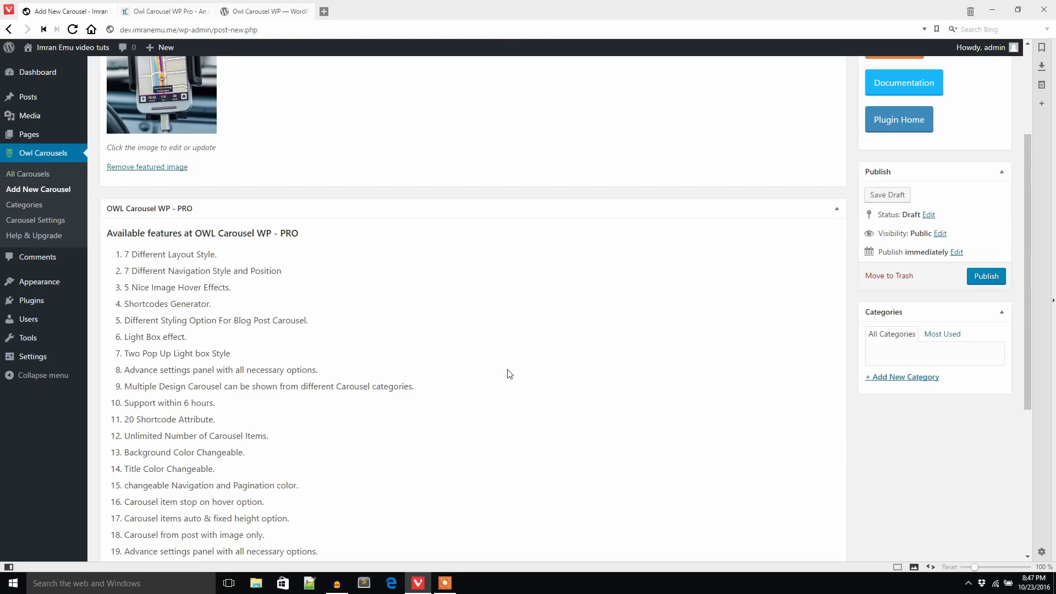
pyautogui.click(901, 378)
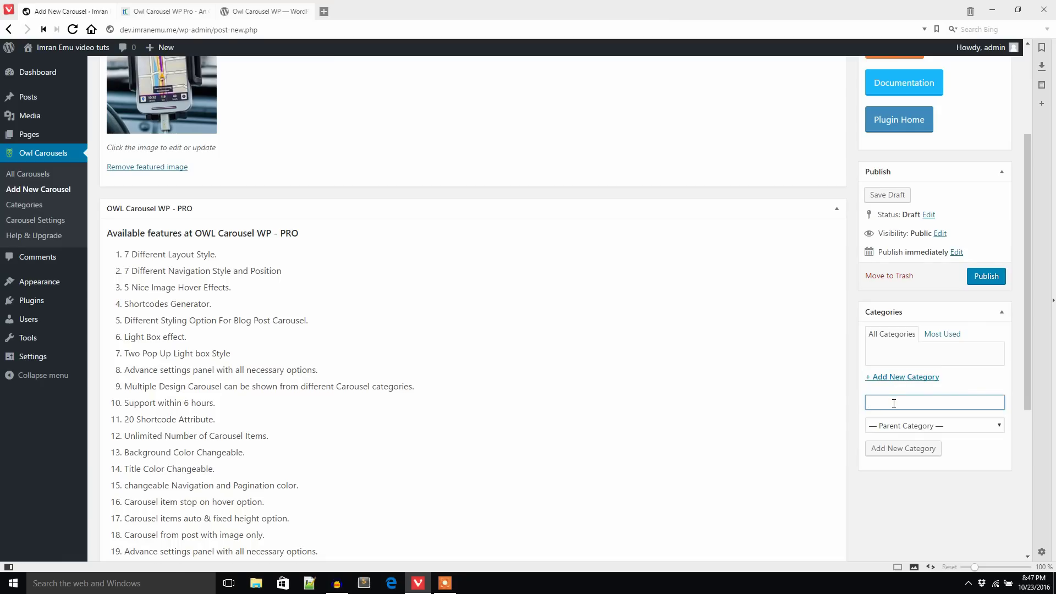
pyautogui.write('SmartPhone')
pyautogui.press('Return')
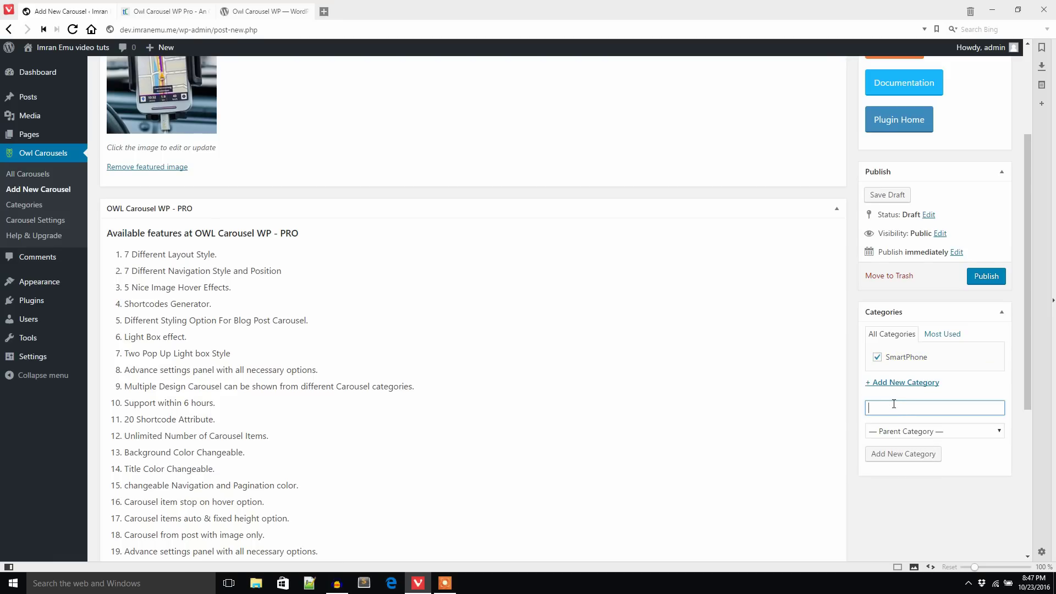
pyautogui.scroll(3, 770, 299)
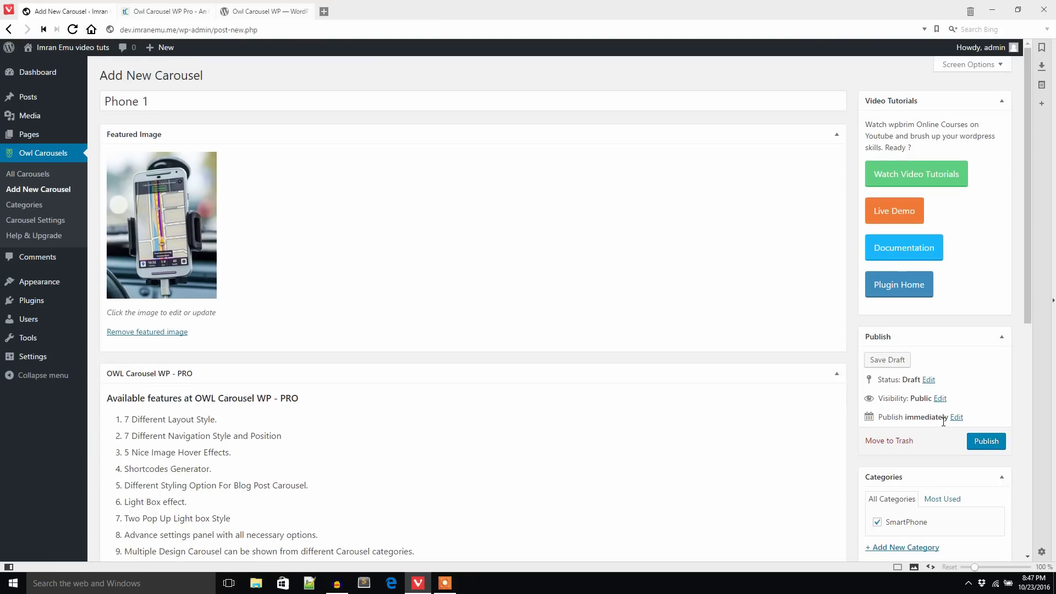
pyautogui.click(980, 441)
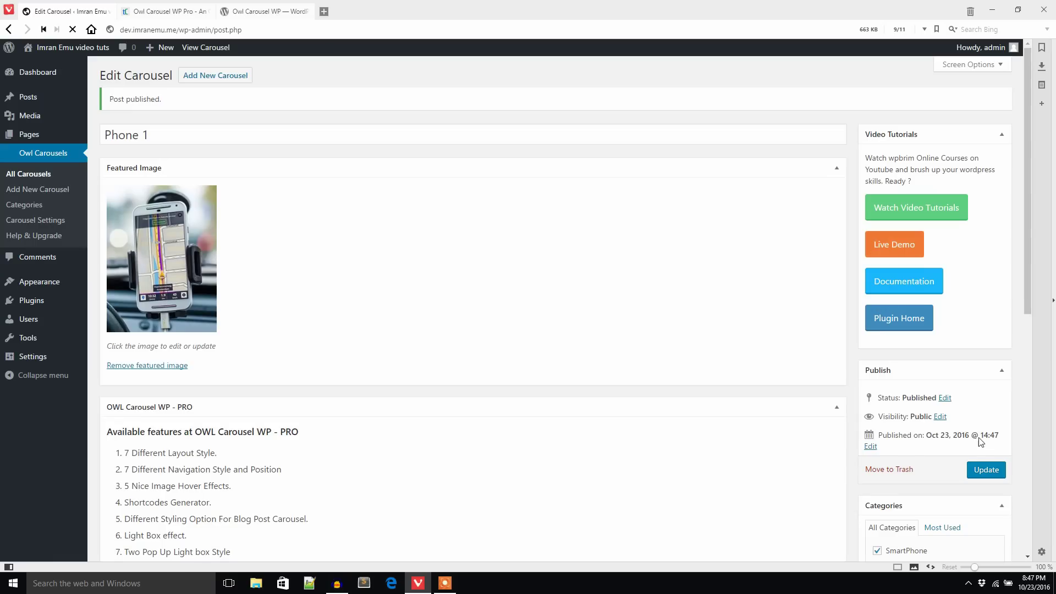
# Return to the All Carousels list to confirm Phone 1 through Phone 6 are published
pyautogui.click(32, 177)
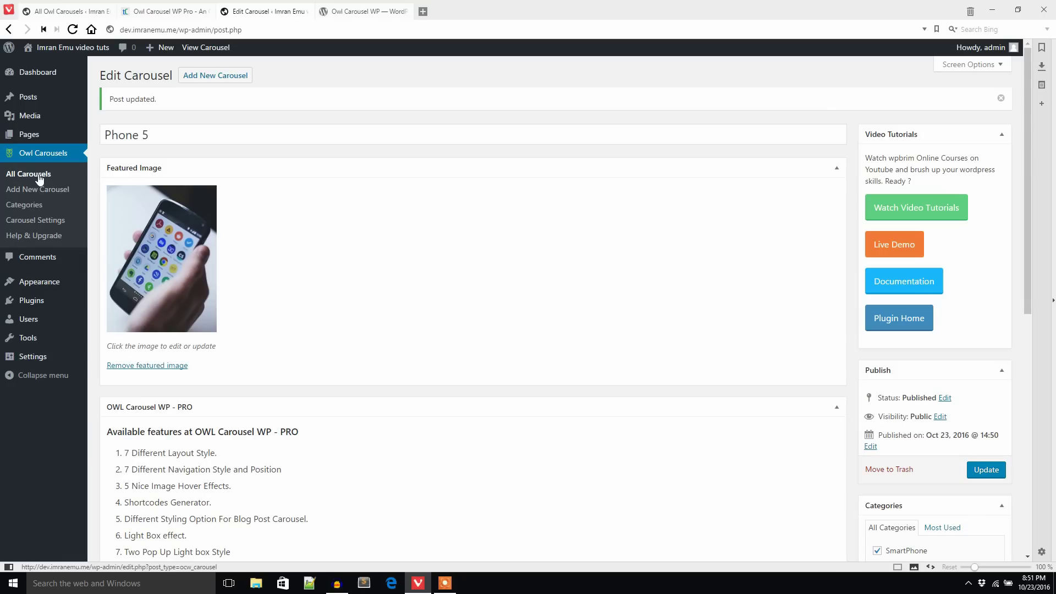
pyautogui.click(33, 177)
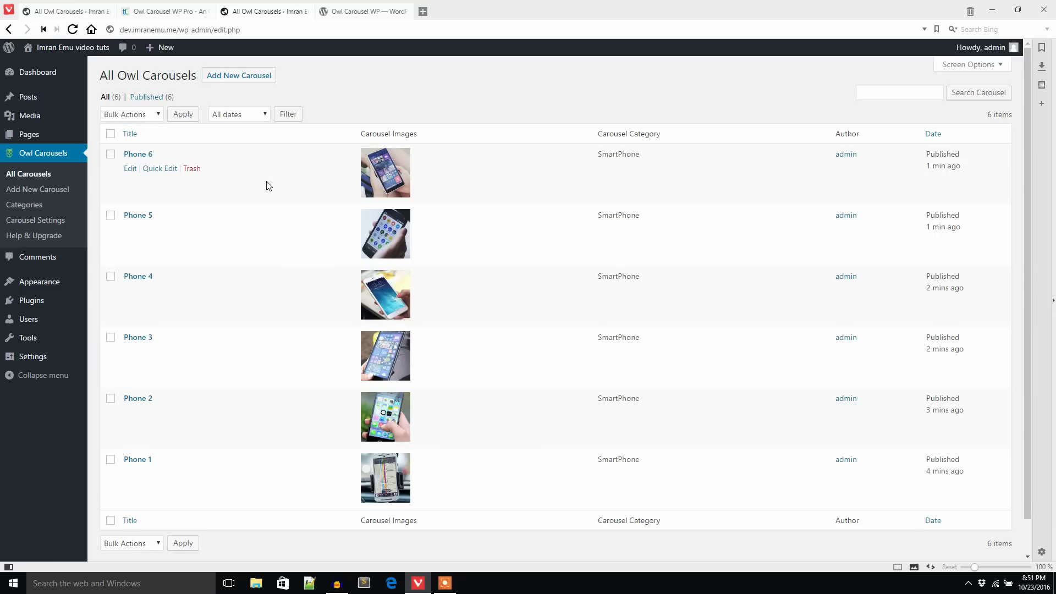
# Publish a new page 'WordPress Carousel' using the Full Width Page template
pyautogui.moveTo(71, 135)
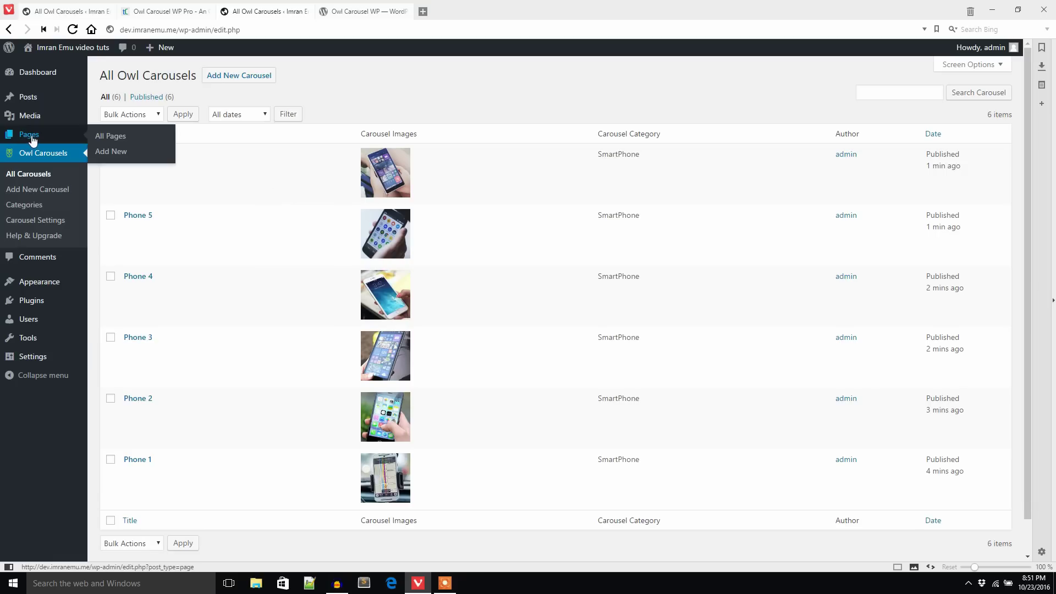
pyautogui.rightClick(112, 145)
pyautogui.click(124, 159)
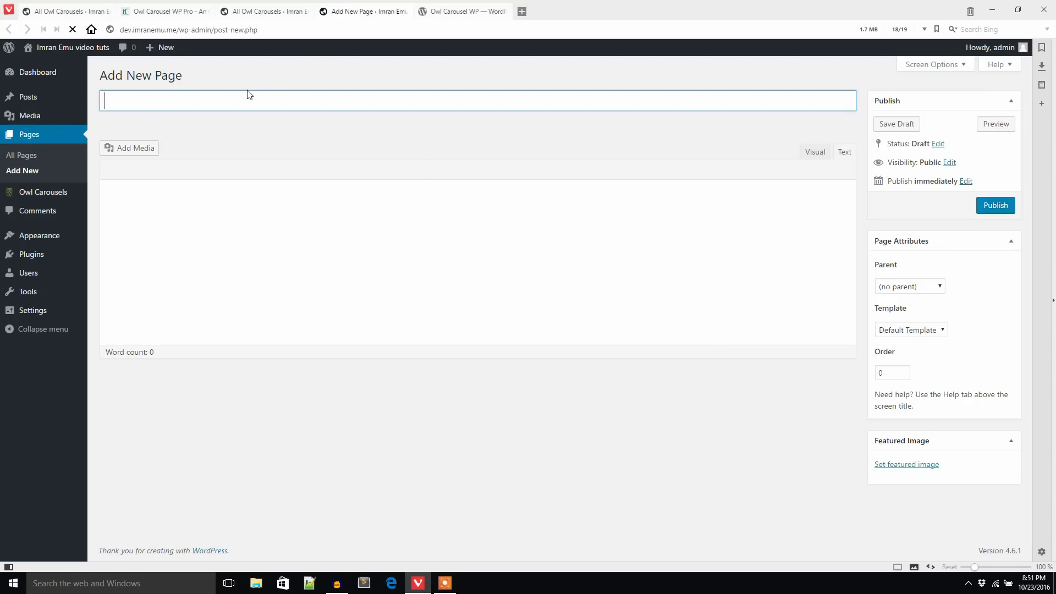
pyautogui.click(249, 95)
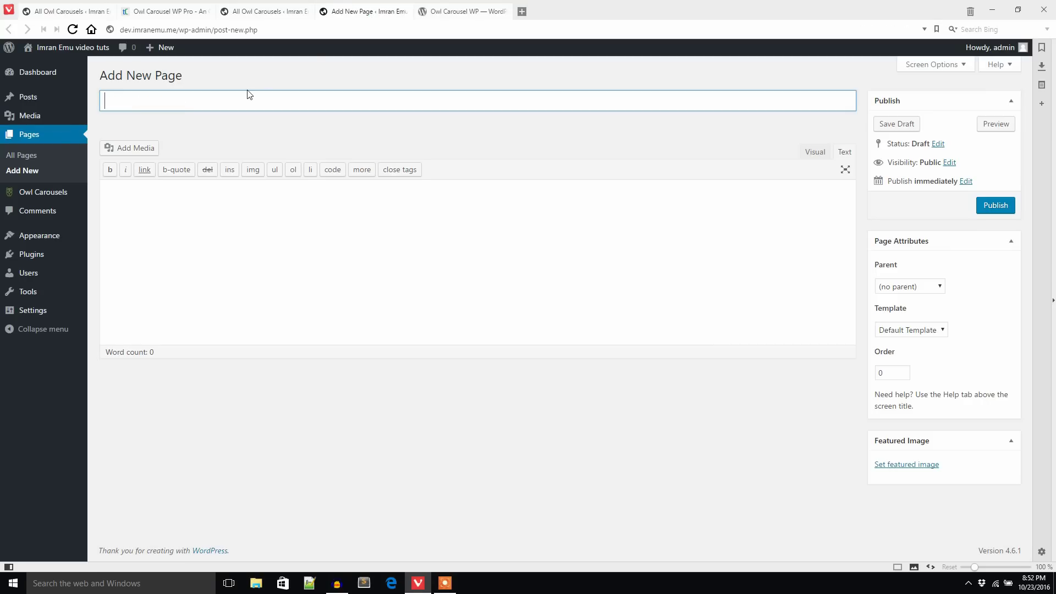
pyautogui.write('WordPress Carousel')
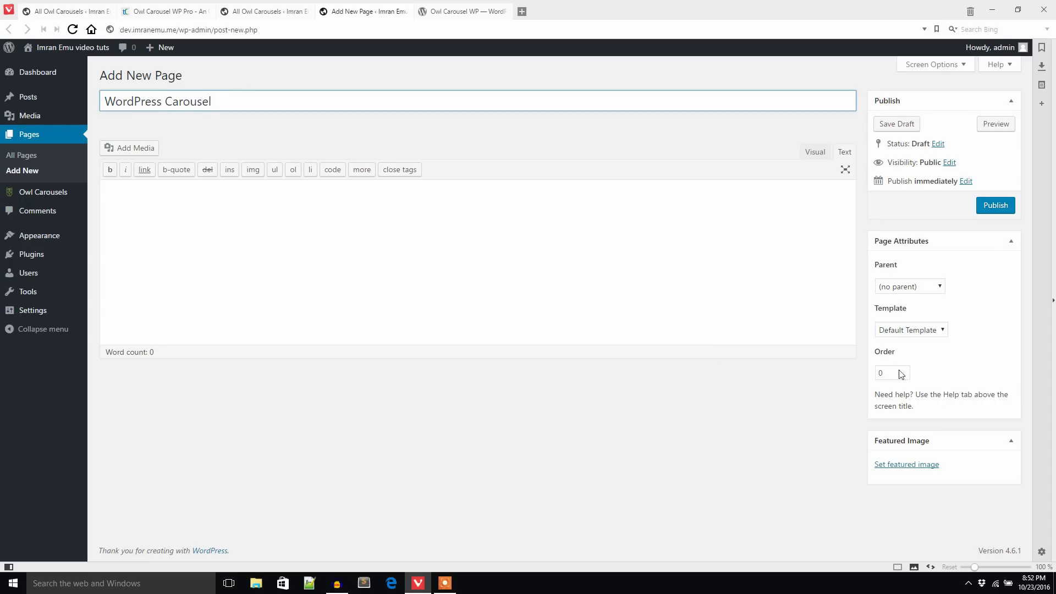
pyautogui.click(905, 329)
pyautogui.click(907, 354)
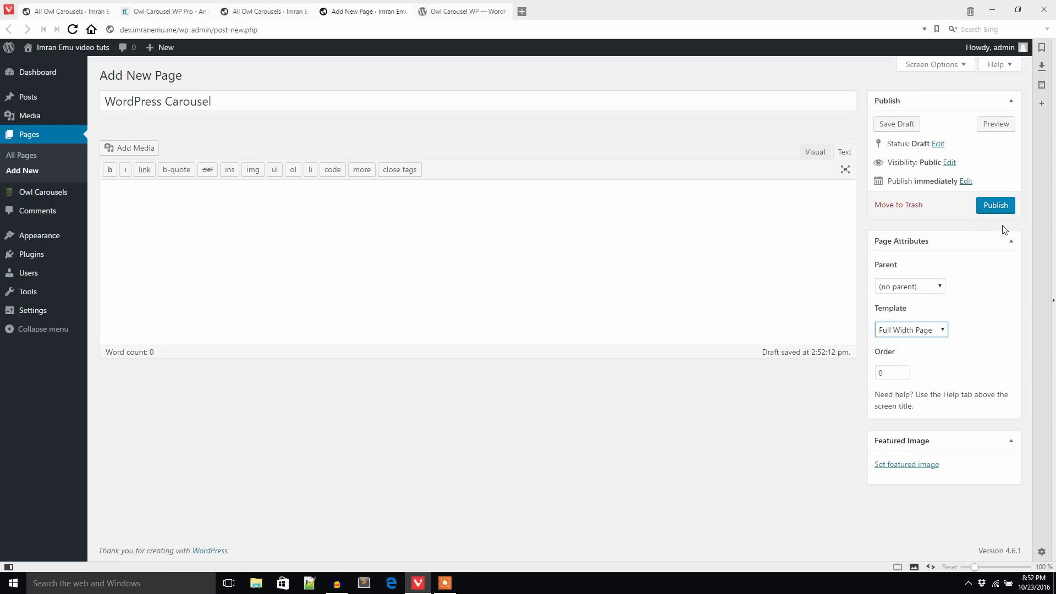
pyautogui.click(997, 207)
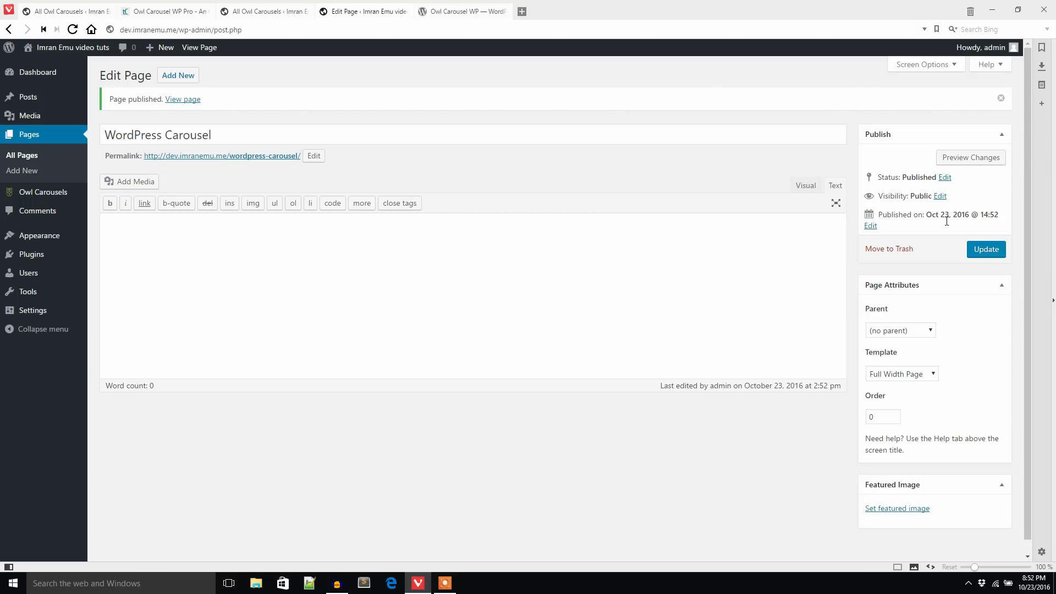
# Open the Owl Carousel WP documentation in a new tab from its plugin directory page
pyautogui.click(464, 9)
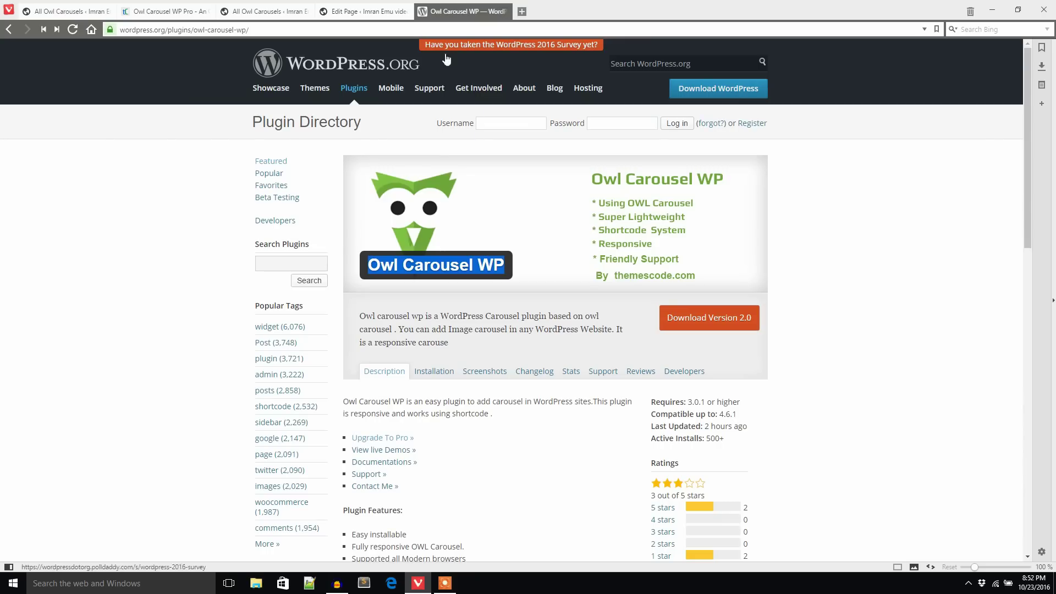
pyautogui.scroll(-3, 482, 421)
pyautogui.scroll(-7, 482, 421)
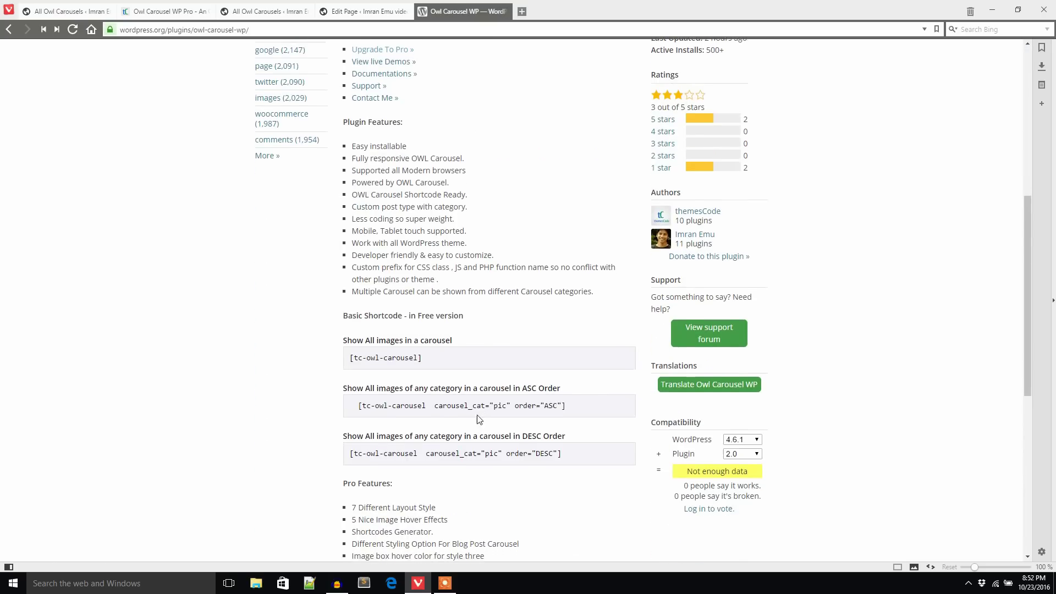
pyautogui.scroll(5, 400, 265)
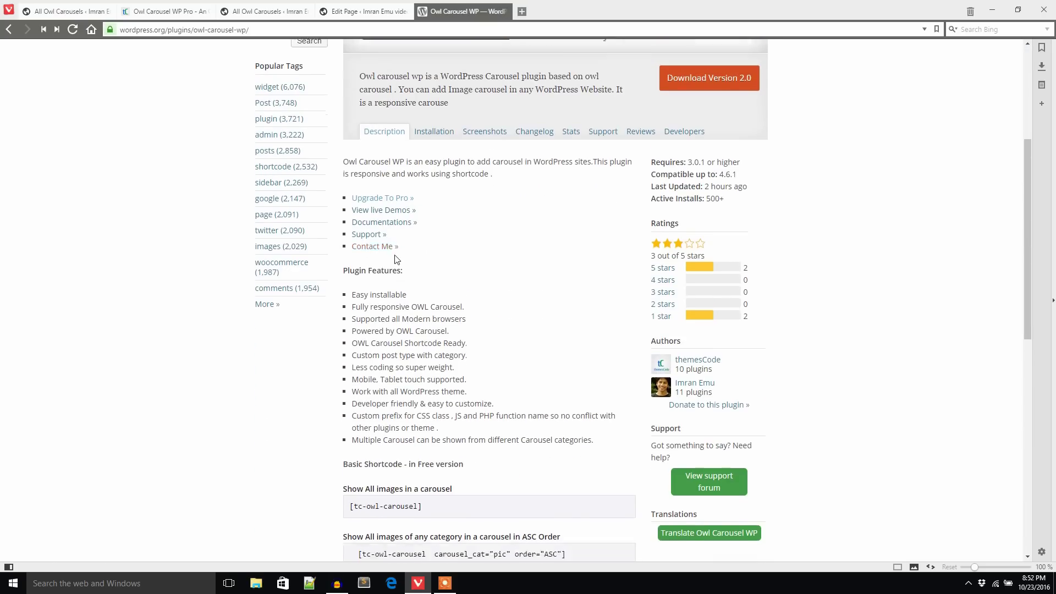
pyautogui.rightClick(395, 249)
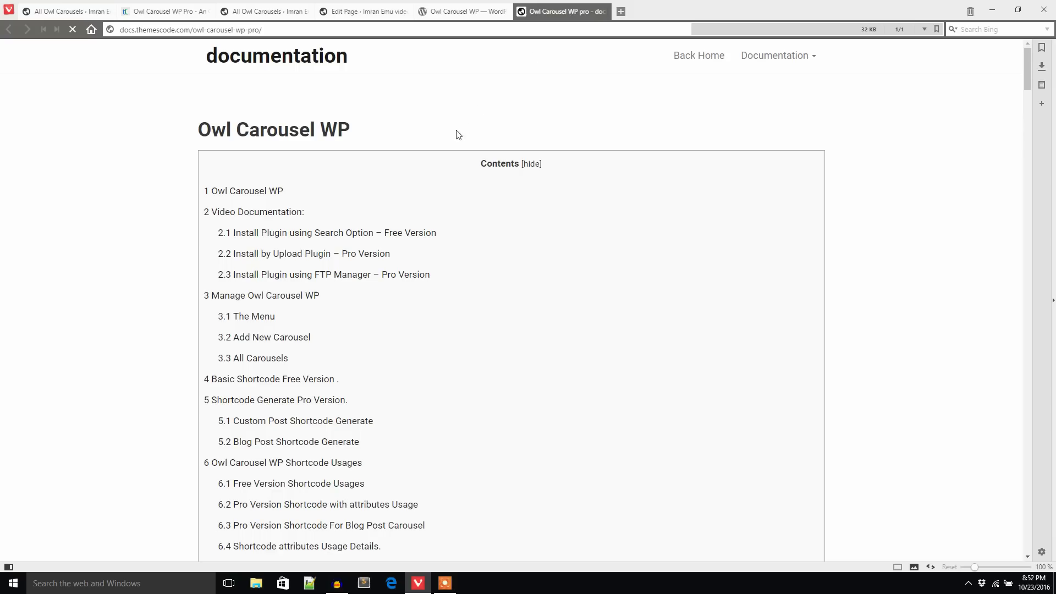
# Navigate the docs to '6.1 Free Version Shortcode Usages' showing the [tc-owl-carousel] shortcode
pyautogui.scroll(-2, 356, 208)
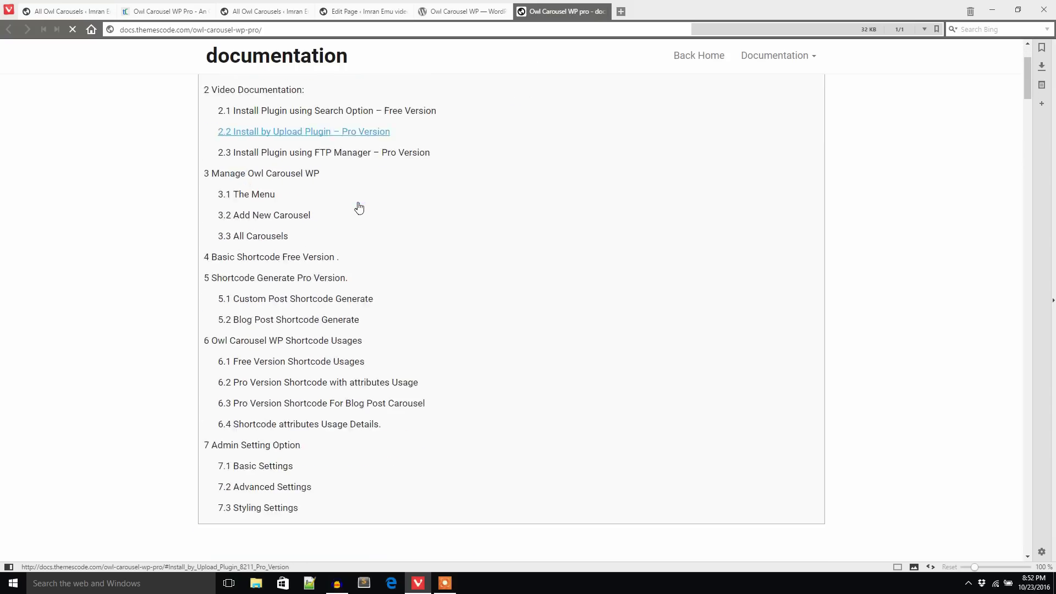
pyautogui.scroll(-1, 359, 208)
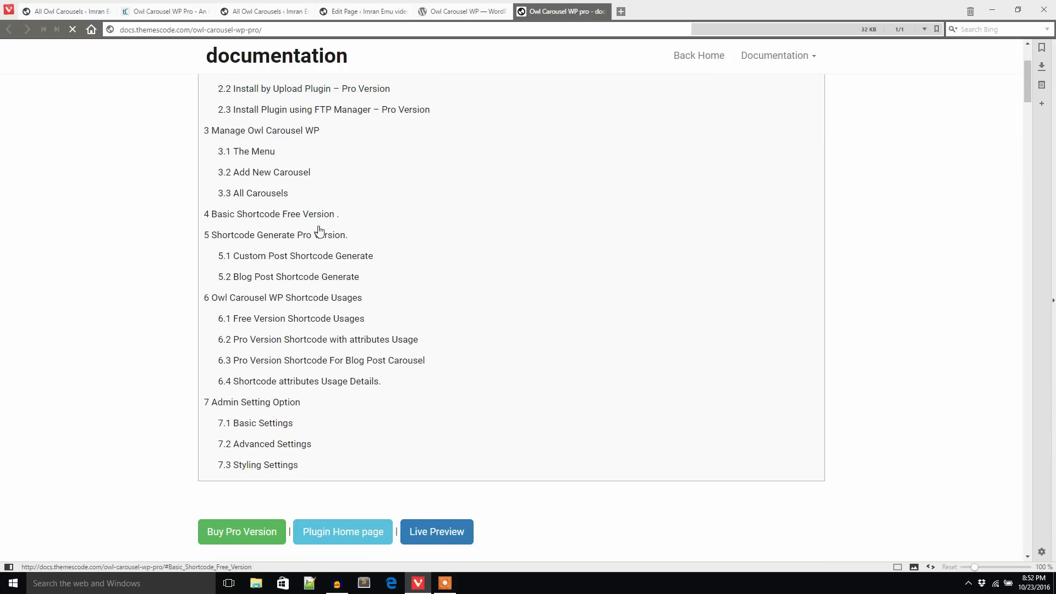
pyautogui.click(261, 214)
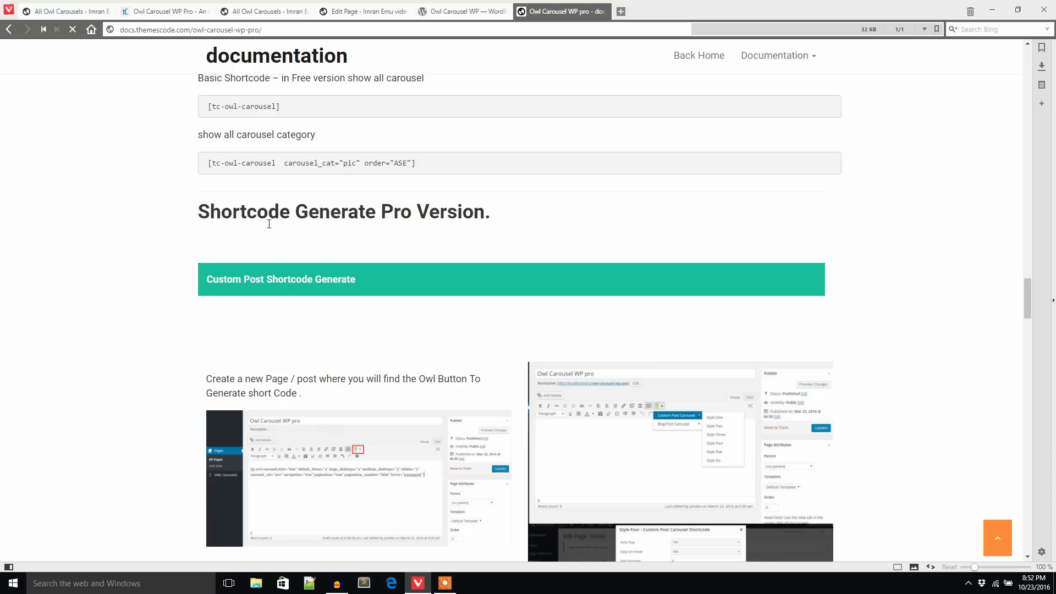
pyautogui.scroll(8, 334, 264)
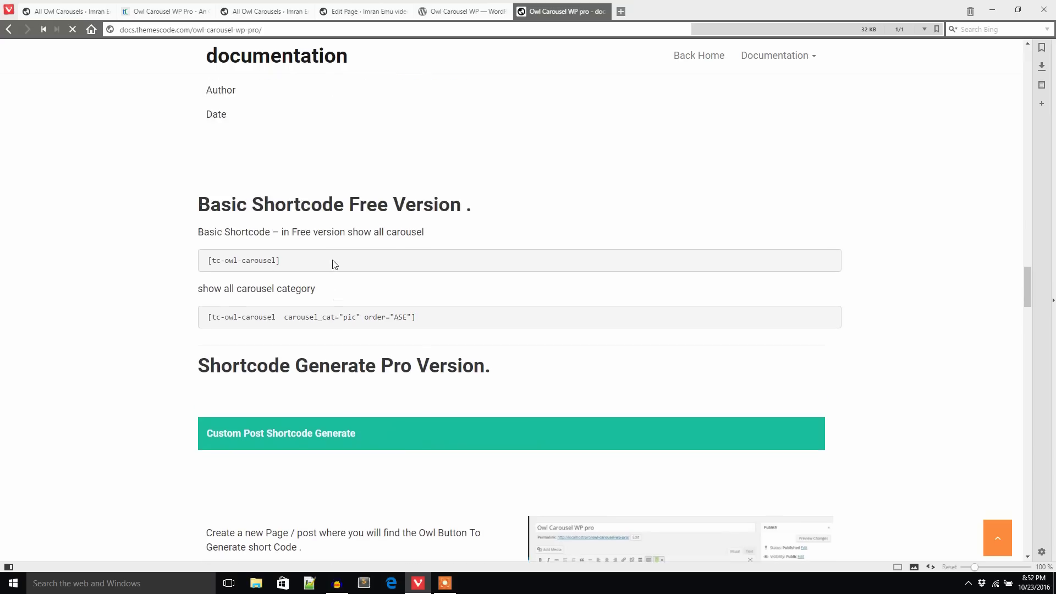
pyautogui.scroll(15, 334, 264)
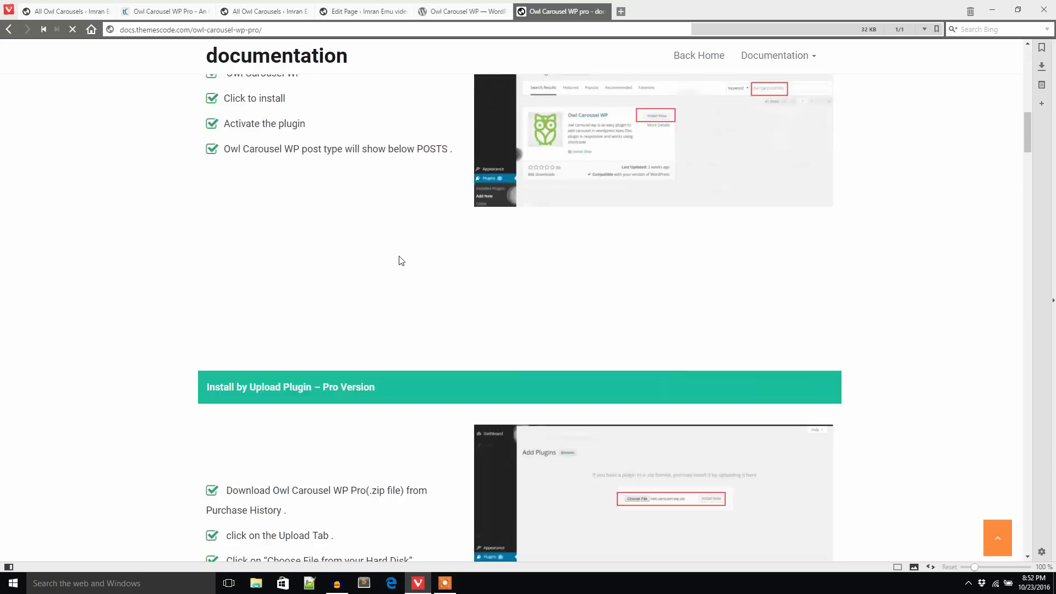
pyautogui.scroll(4, 401, 260)
pyautogui.scroll(-1, 385, 264)
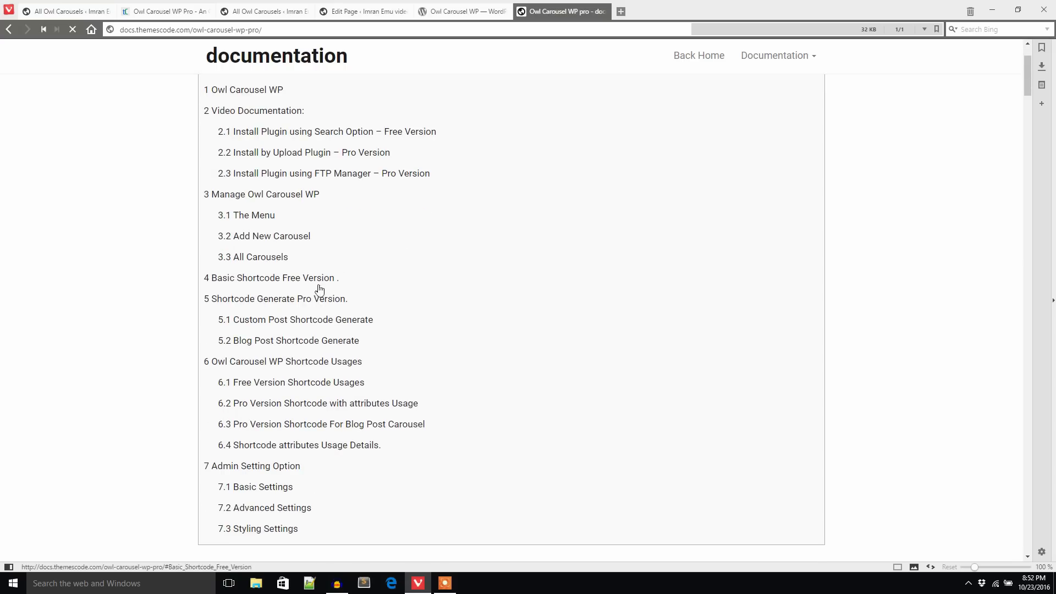
pyautogui.click(277, 385)
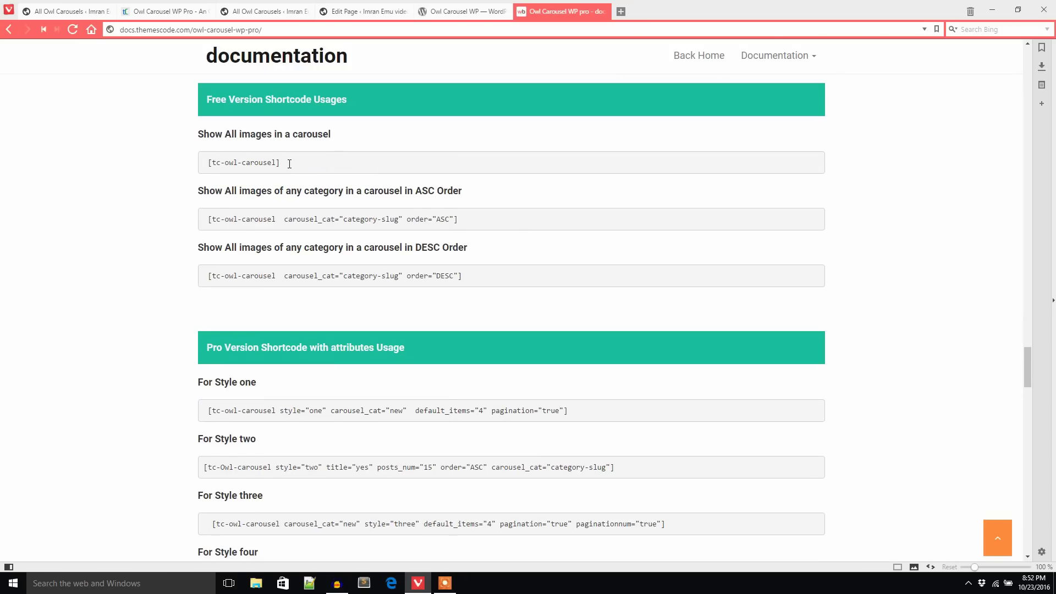
# Copy [tc-owl-carousel] from the docs, paste it into the Carousel page content, and update
pyautogui.moveTo(286, 168); pyautogui.dragTo(213, 166)
pyautogui.rightClick(222, 166)
pyautogui.click(232, 172)
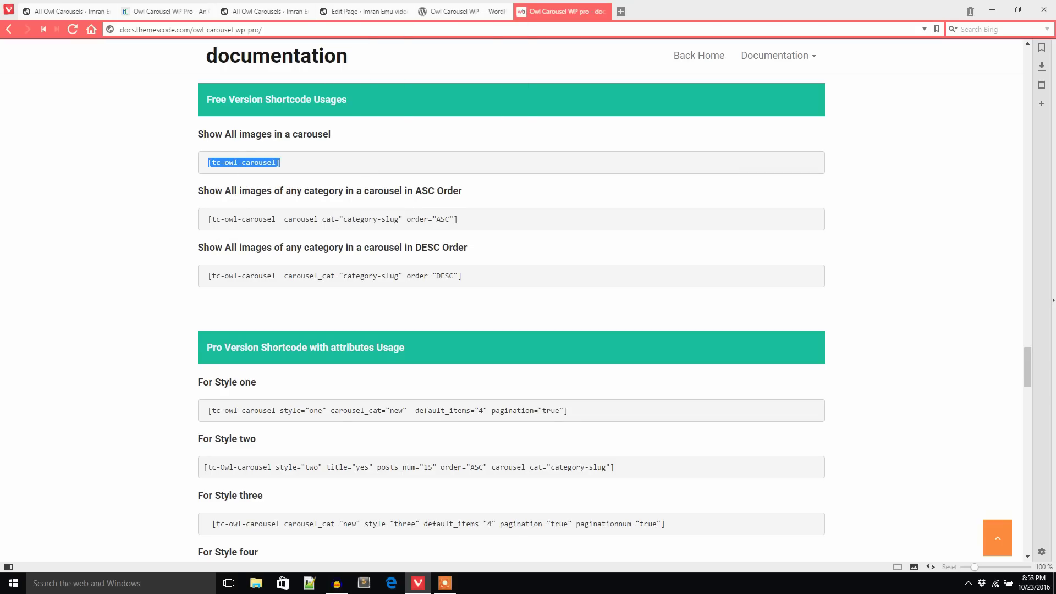
pyautogui.click(356, 7)
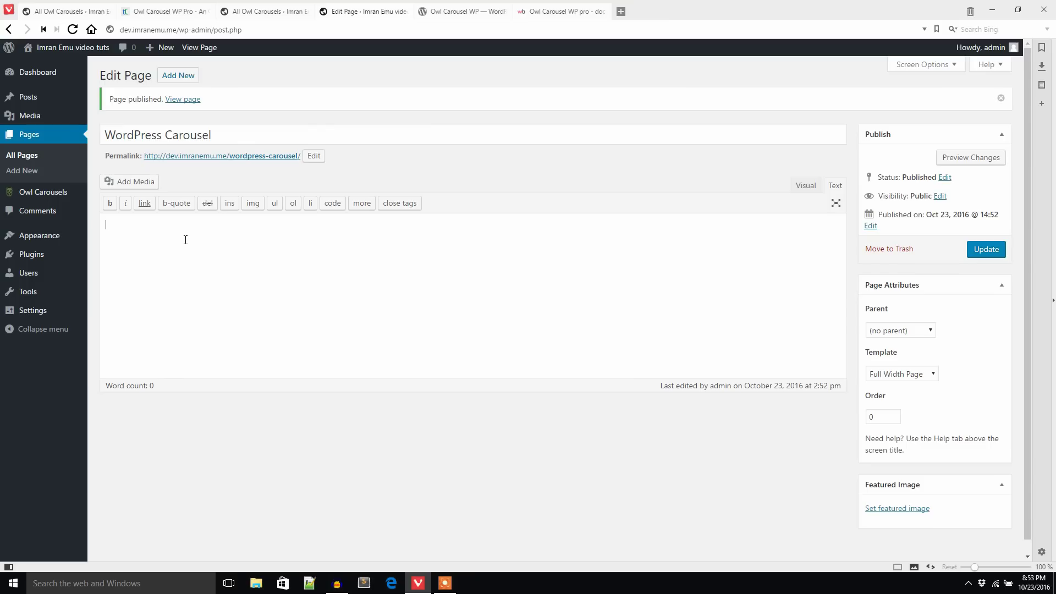
pyautogui.hotkey('ctrl', 'v')
pyautogui.click(985, 251)
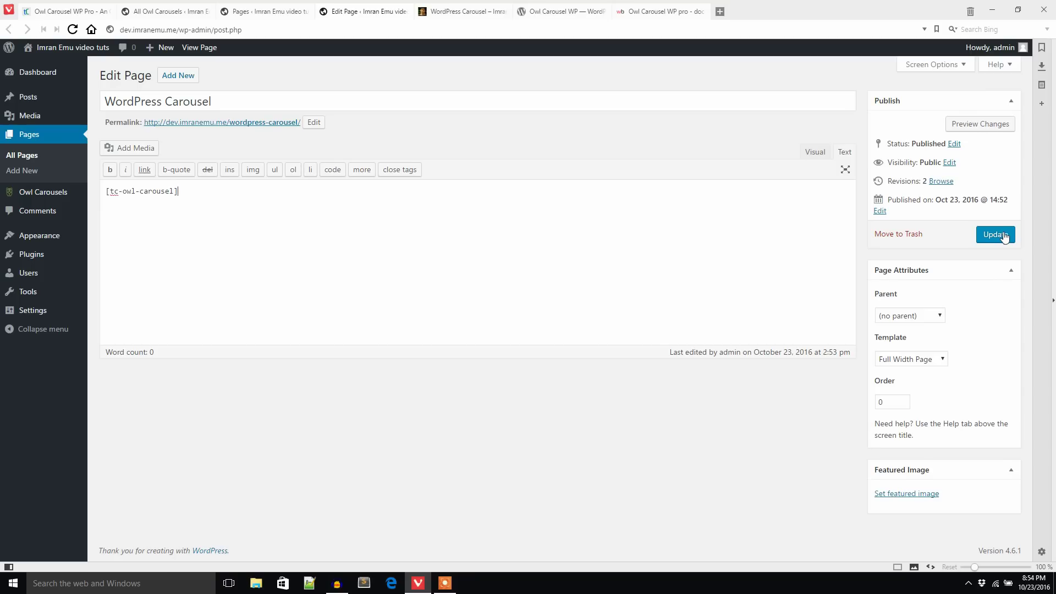
pyautogui.click(996, 237)
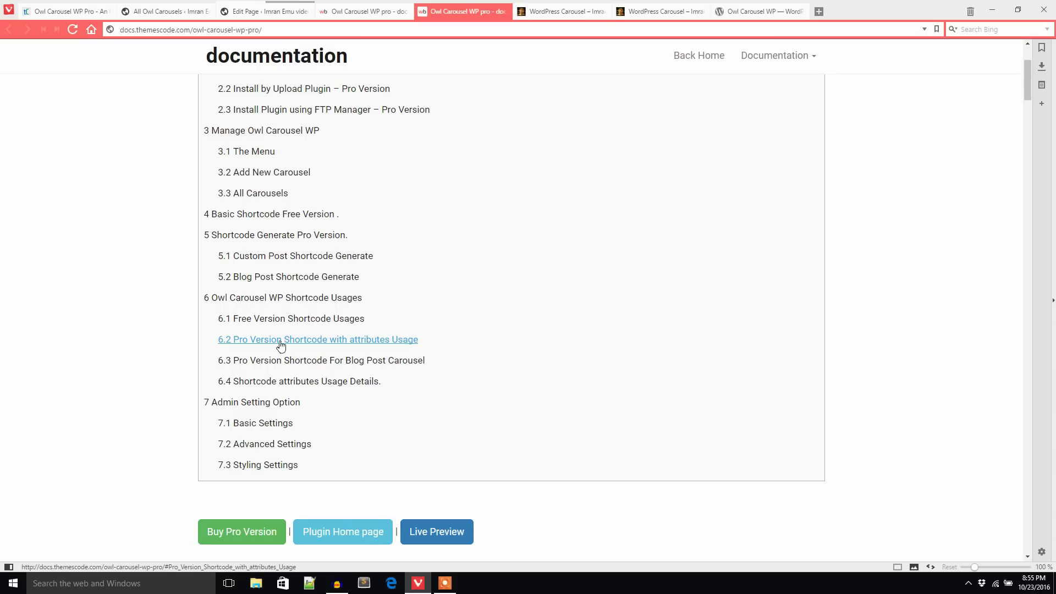
# Copy the ASC category shortcode from the docs and put it in place of the basic [tc-owl-carousel] line
pyautogui.click(275, 324)
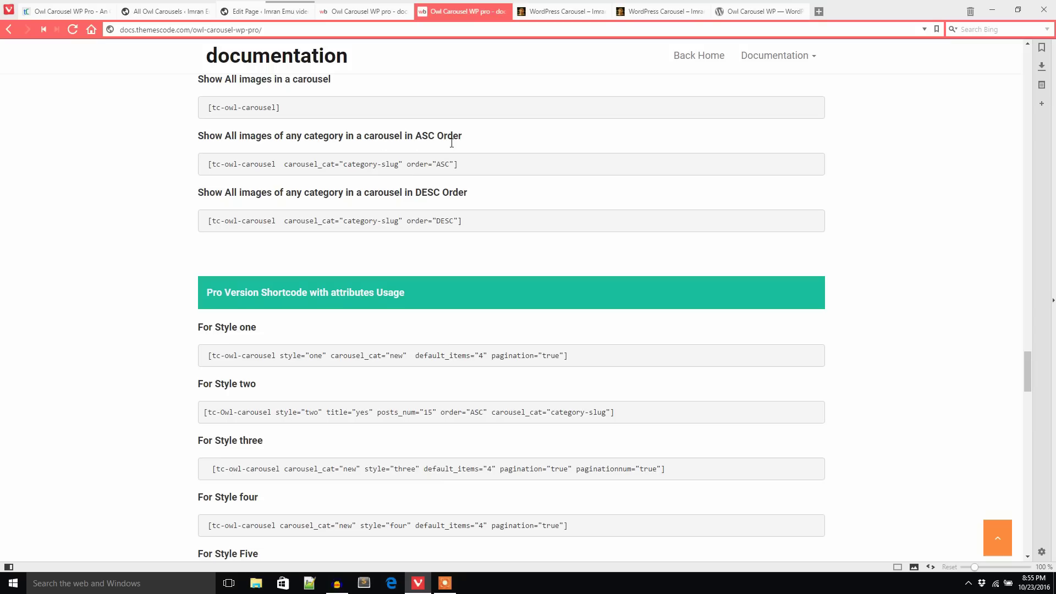
pyautogui.moveTo(468, 166); pyautogui.dragTo(209, 171)
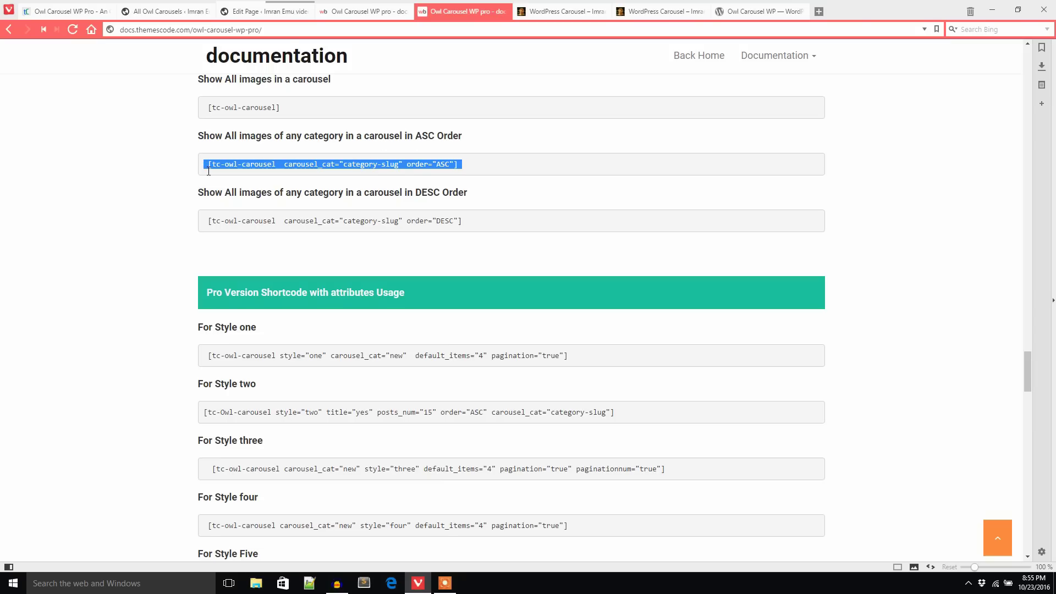
pyautogui.click(277, 15)
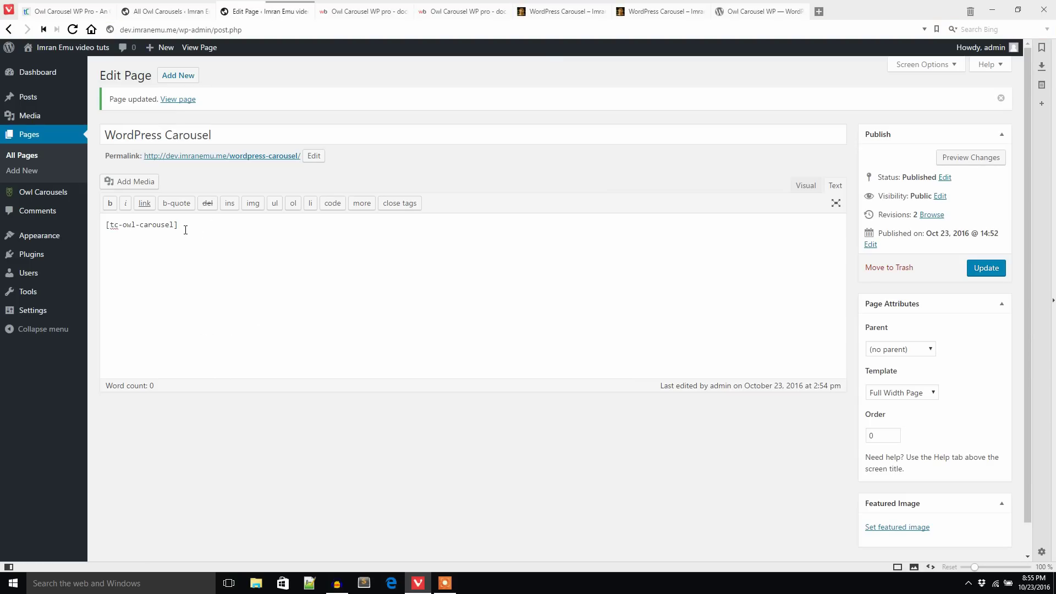
pyautogui.press('Return')
pyautogui.hotkey('ctrl', 'v')
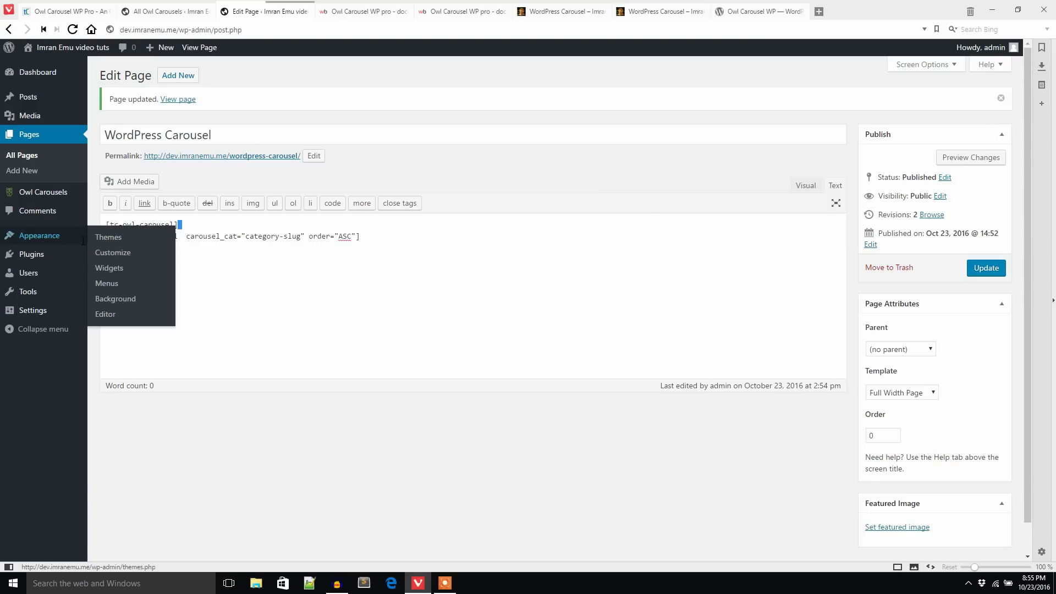
pyautogui.moveTo(178, 225); pyautogui.dragTo(106, 226)
pyautogui.press('BackSpace')
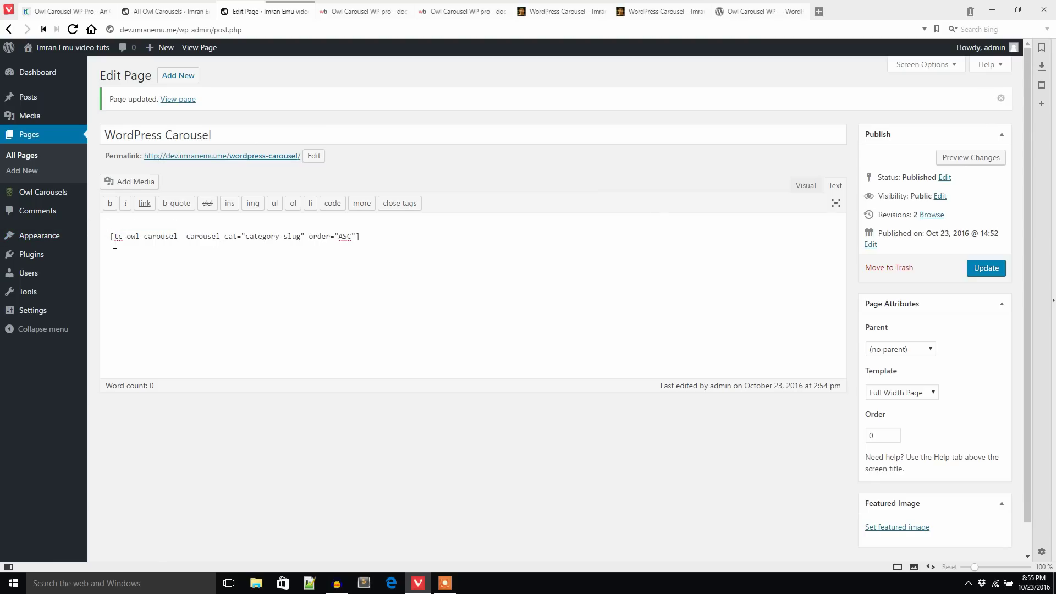
pyautogui.press('Delete')
pyautogui.press('Delete')
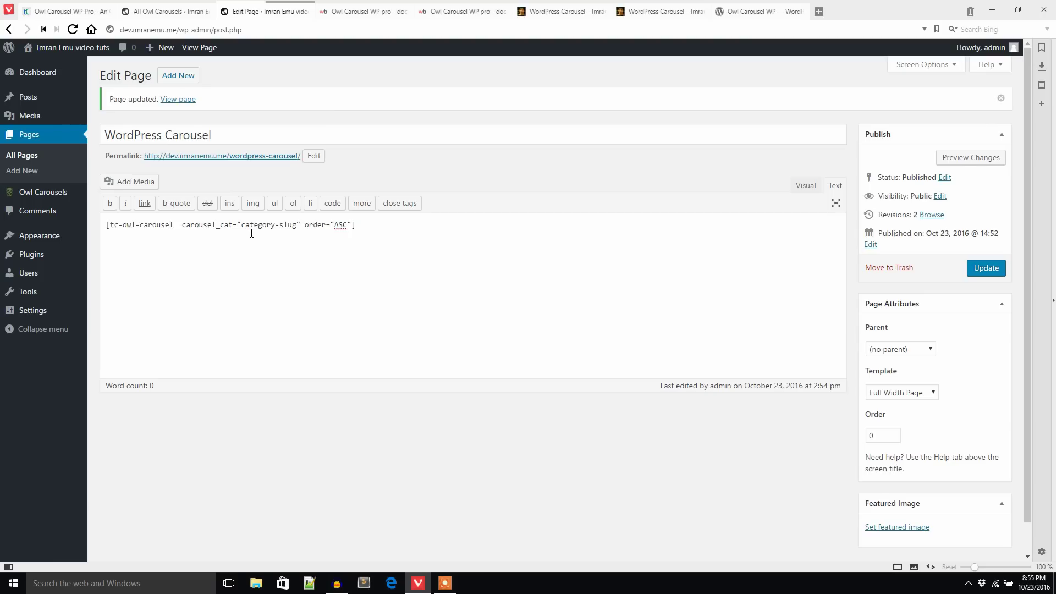
# Open the Owl Carousel Categories list and copy the smartphone slug
pyautogui.click(159, 12)
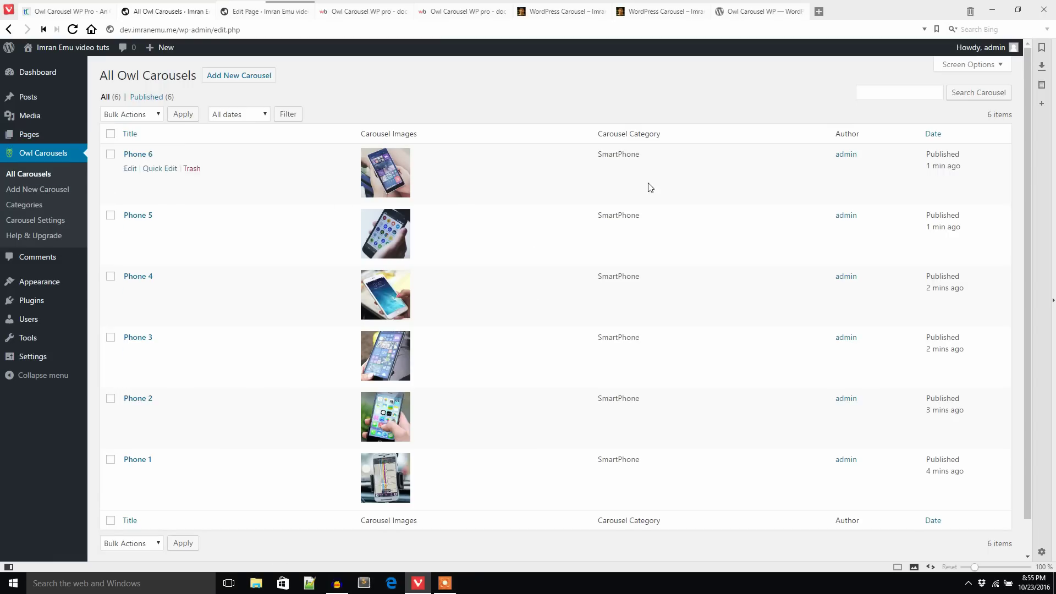
pyautogui.click(24, 205)
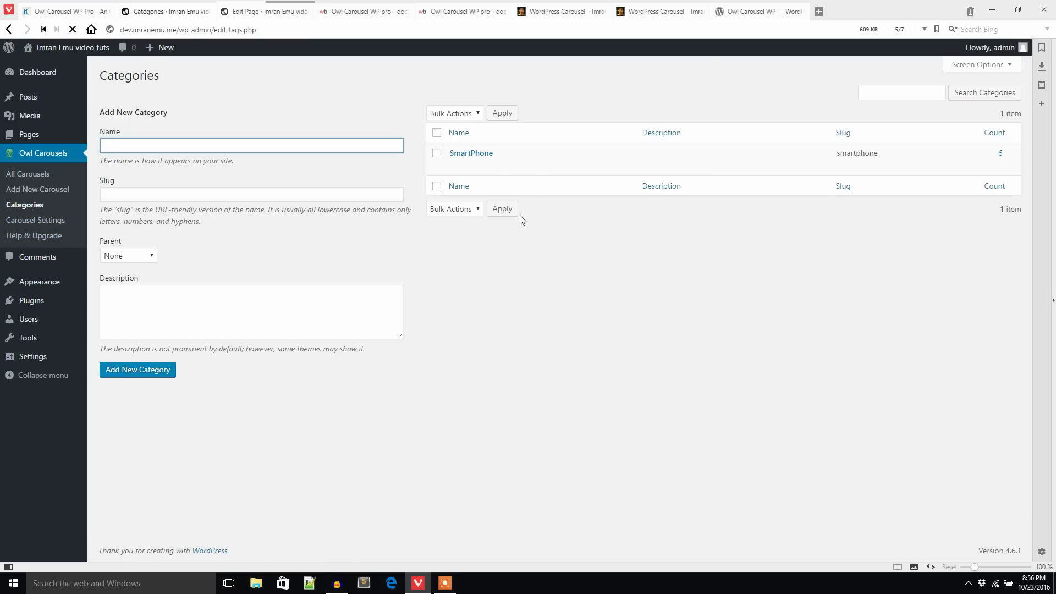
pyautogui.moveTo(887, 154); pyautogui.dragTo(841, 156)
pyautogui.rightClick(847, 156)
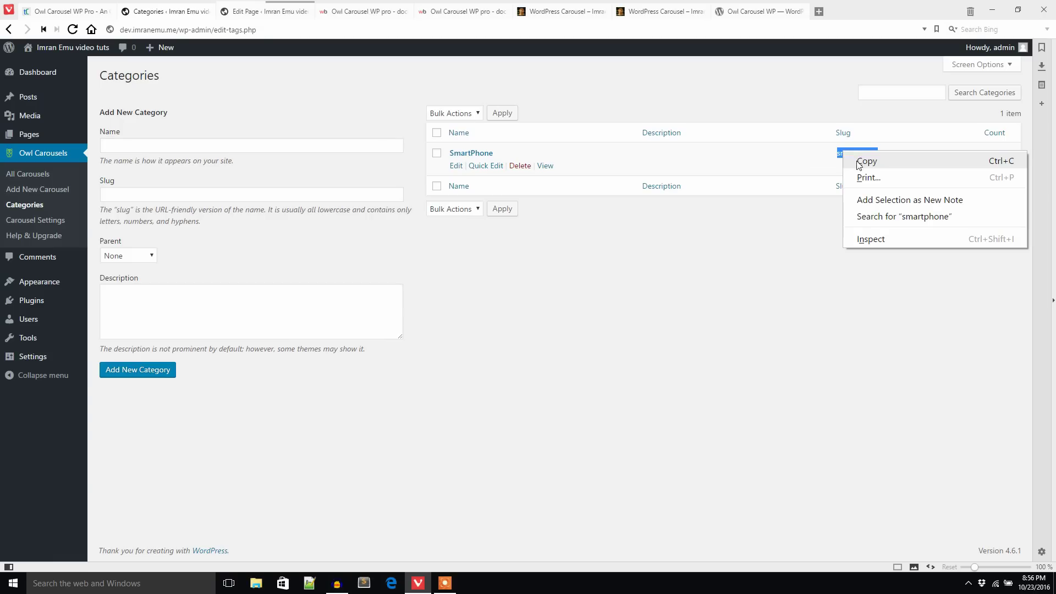
pyautogui.click(859, 161)
# Add a new carousel category named Laptop
pyautogui.click(115, 146)
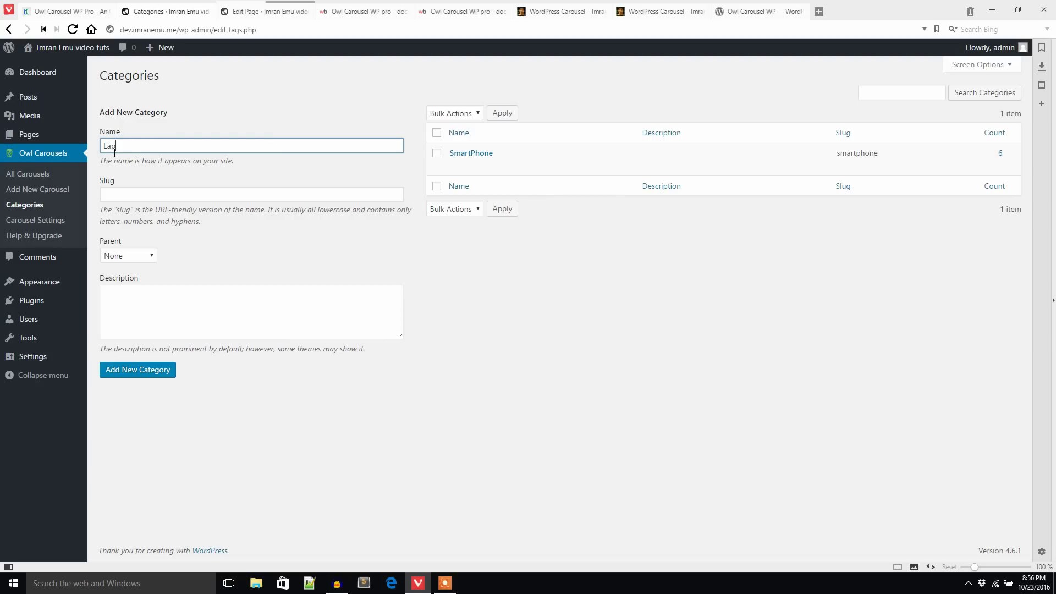
pyautogui.write('p')
pyautogui.click(140, 374)
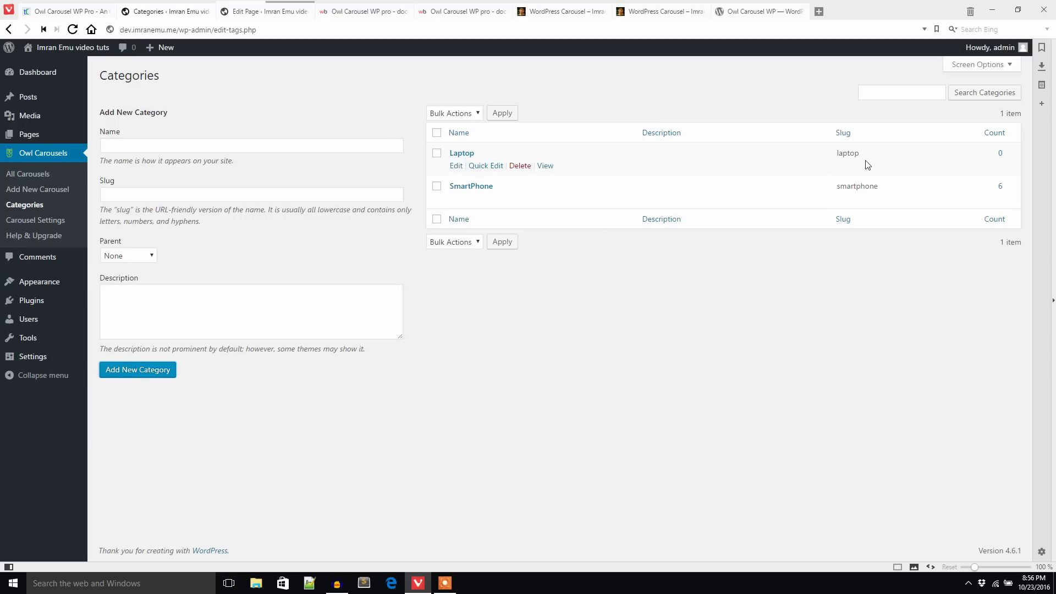
# Replace category-slug with smartphone in the shortcode and update the page
pyautogui.click(267, 11)
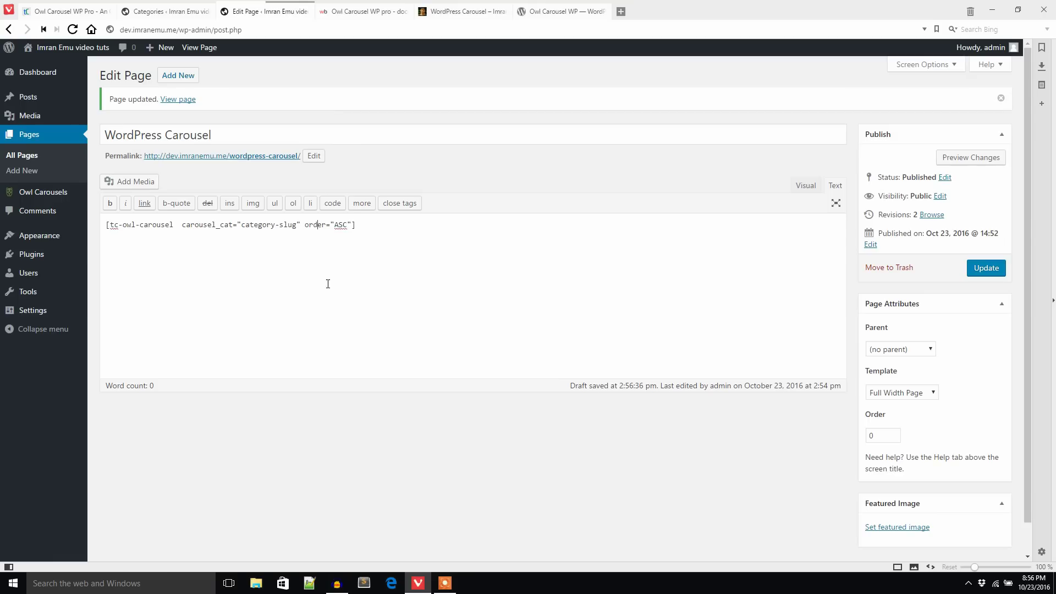
pyautogui.moveTo(301, 231); pyautogui.dragTo(247, 231)
pyautogui.press('BackSpace')
pyautogui.write('smartphone')
pyautogui.click(992, 268)
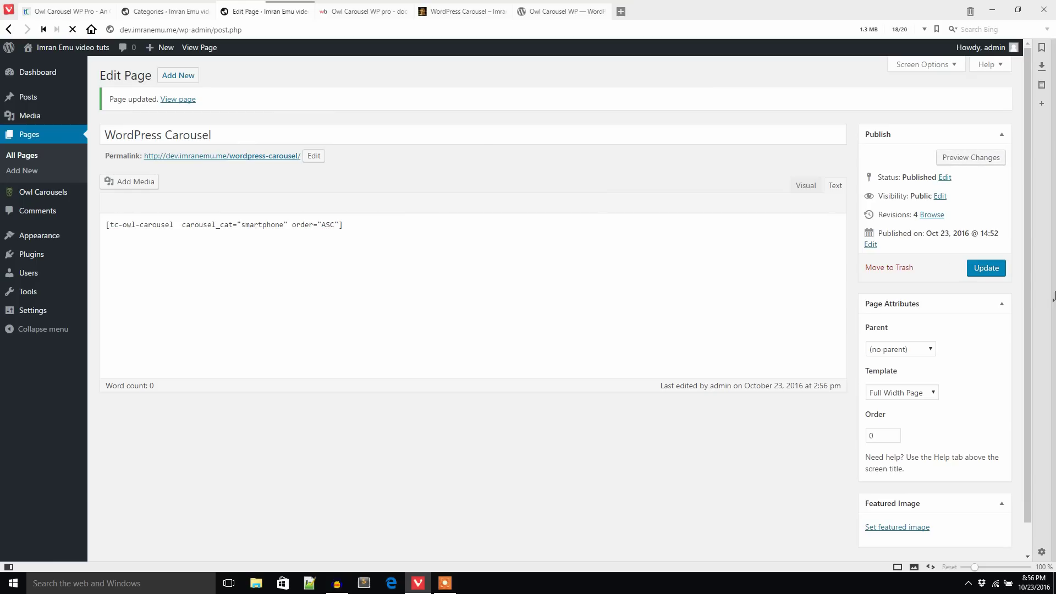
# Reload the live Carousel page and step back through the phone slides
pyautogui.click(356, 11)
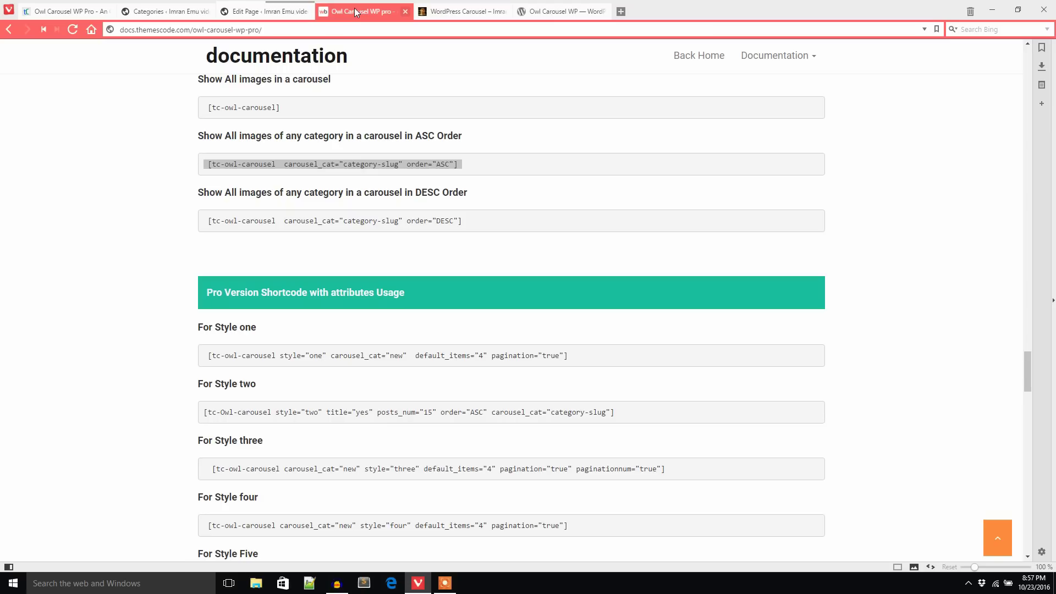
pyautogui.click(461, 12)
pyautogui.moveTo(461, 12); pyautogui.dragTo(360, 11)
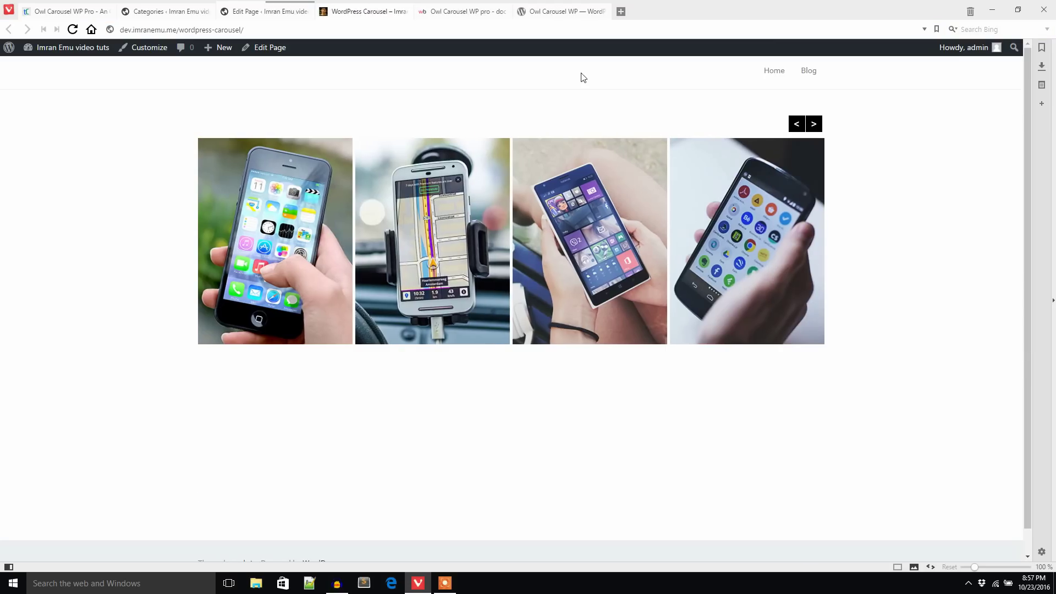
pyautogui.click(72, 30)
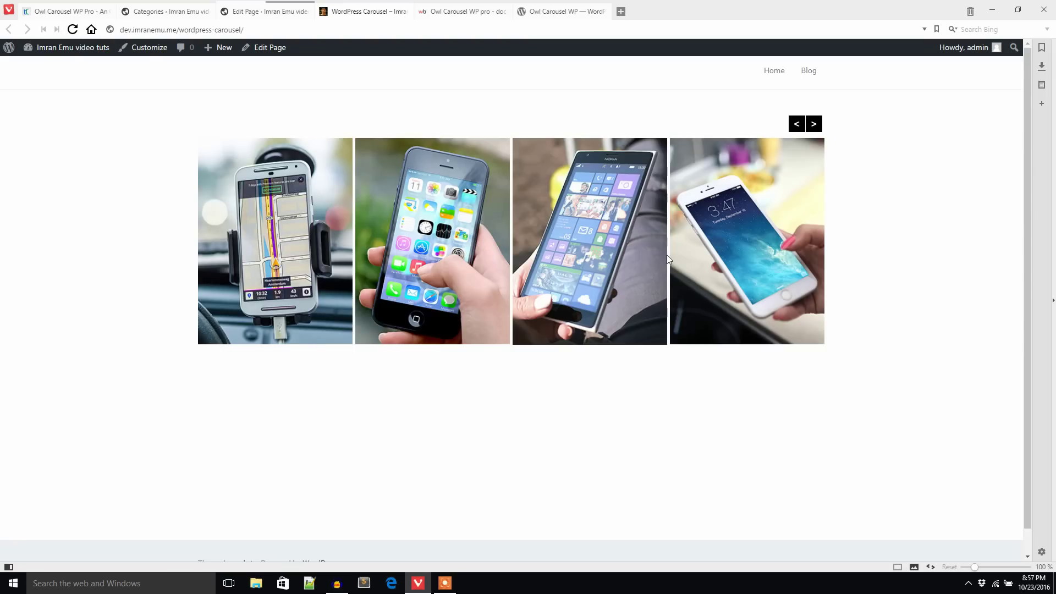
pyautogui.click(814, 124)
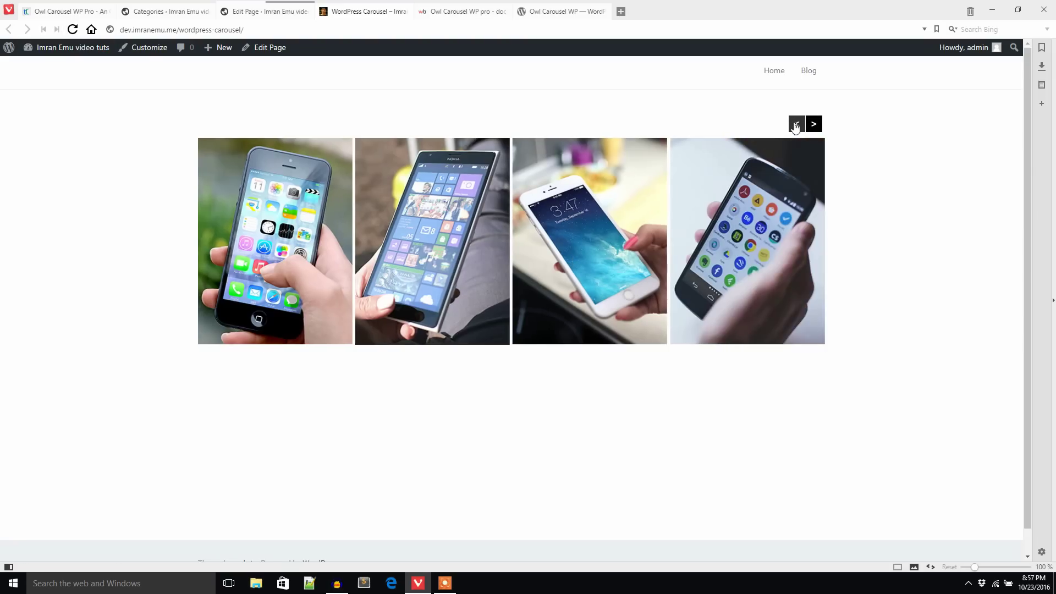
pyautogui.click(796, 123)
pyautogui.click(267, 11)
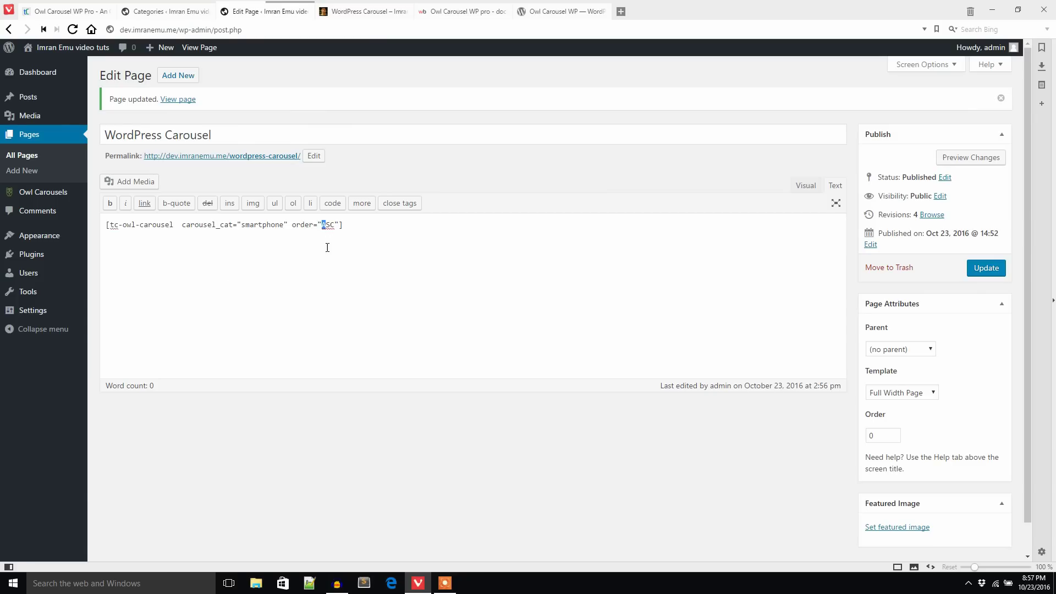
# Change the shortcode's order to DESC, update, and reload the live carousel to check
pyautogui.write('De')
pyautogui.press('BackSpace')
pyautogui.write('E')
pyautogui.click(988, 268)
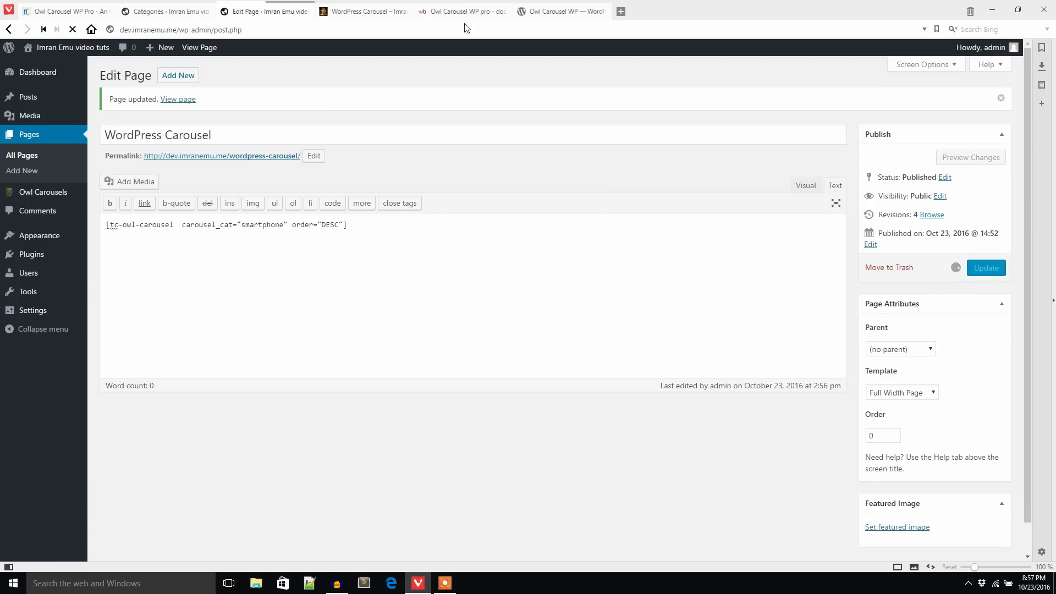
pyautogui.click(384, 12)
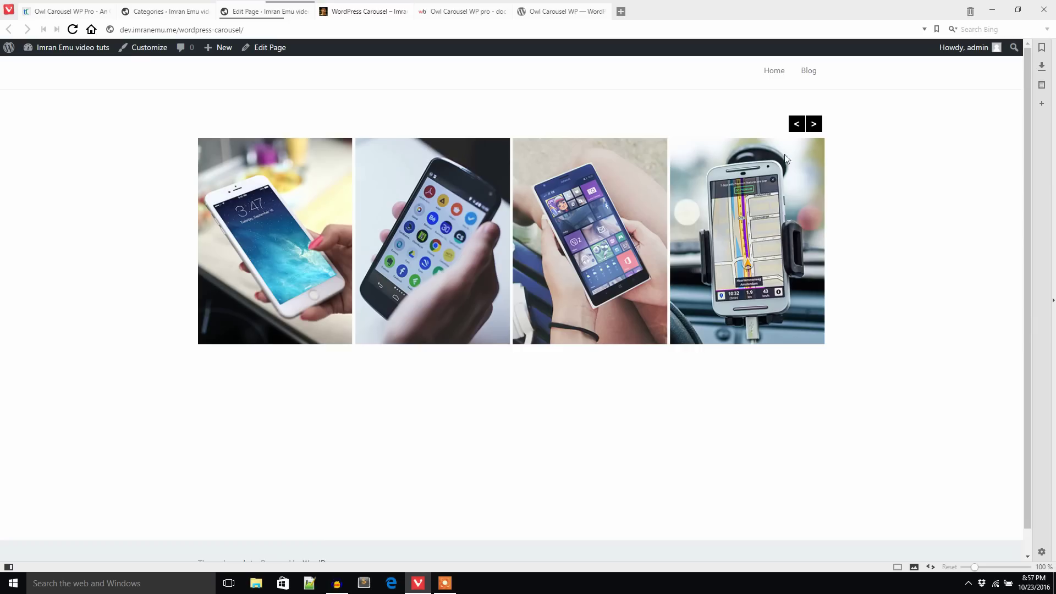
pyautogui.click(72, 30)
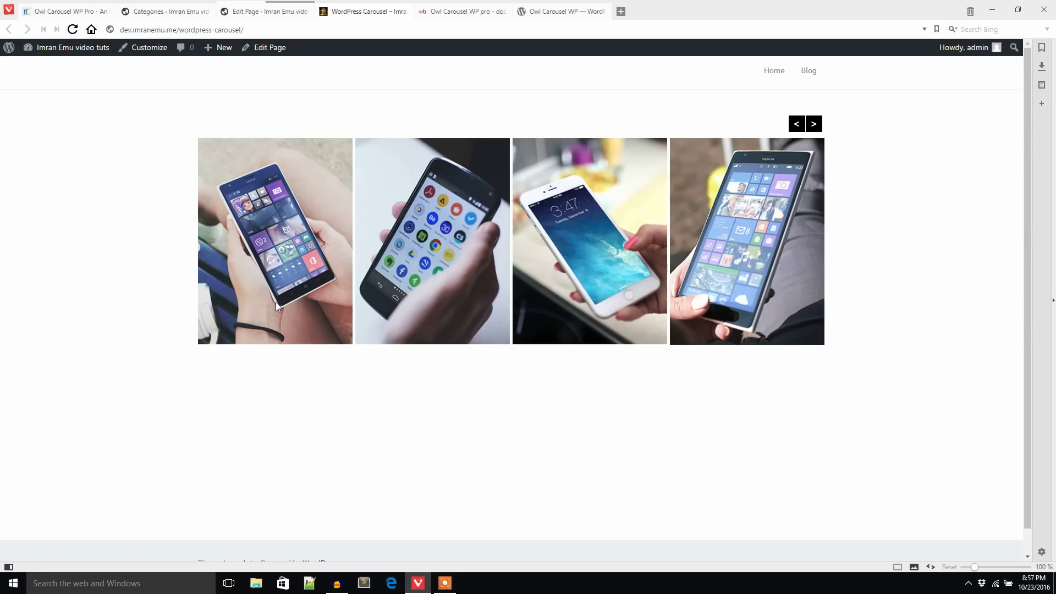
pyautogui.click(73, 30)
# Remove the DESC order value from the shortcode and update the page
pyautogui.click(176, 11)
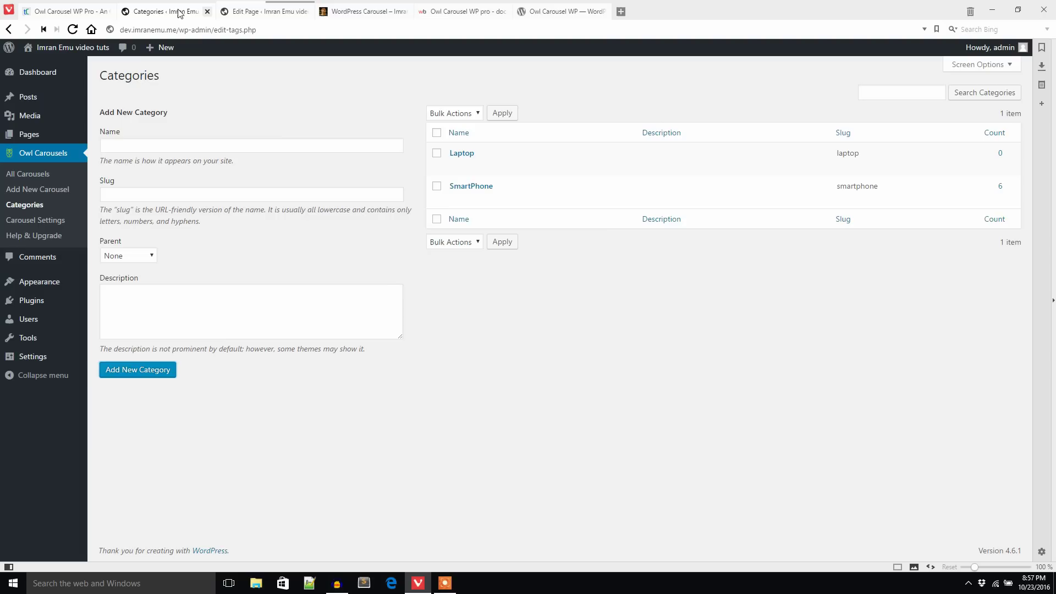
pyautogui.click(242, 12)
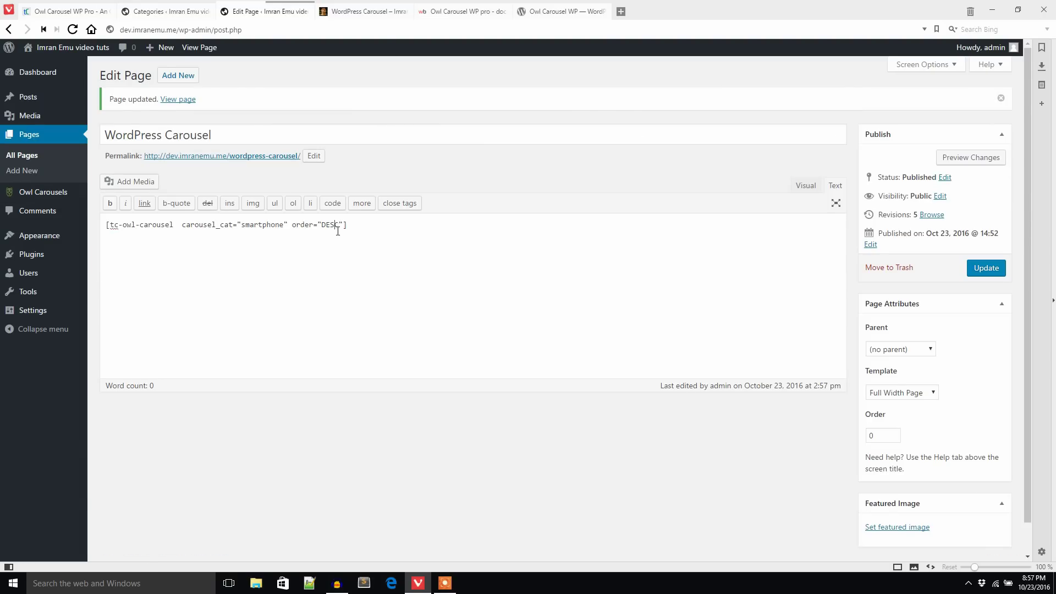
pyautogui.moveTo(333, 232); pyautogui.dragTo(327, 234)
pyautogui.write('a')
pyautogui.press('BackSpace')
pyautogui.click(990, 270)
# Reload the live carousel page, then go to the Owl Carousel settings
pyautogui.click(355, 17)
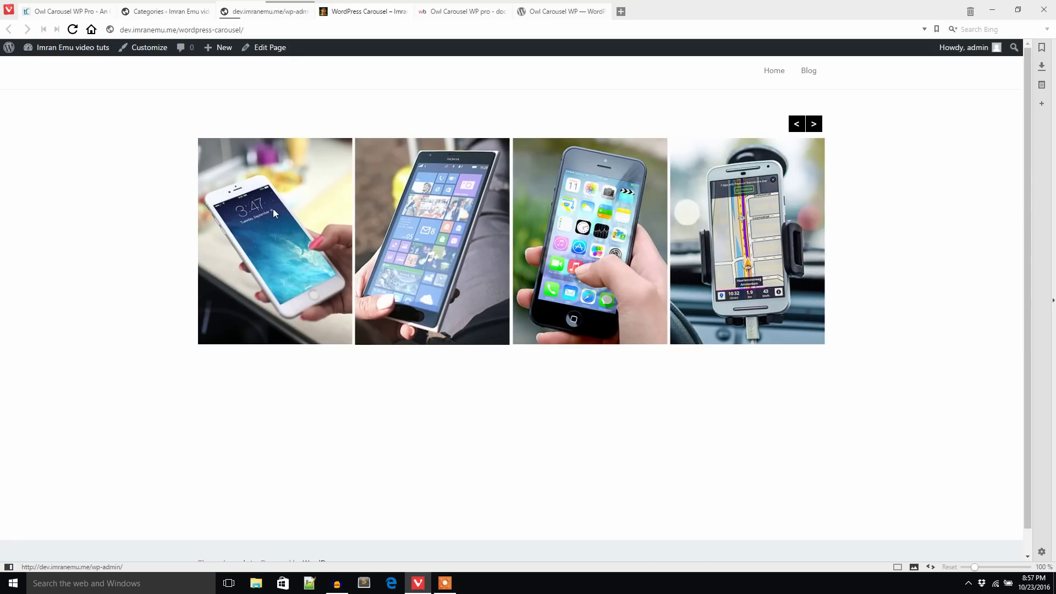
pyautogui.click(72, 29)
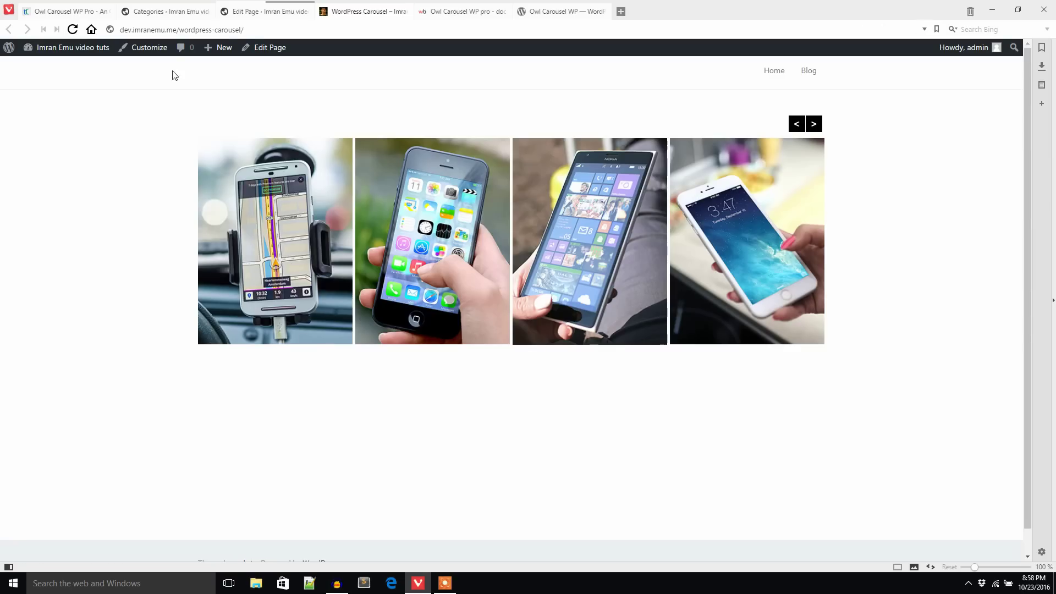
pyautogui.click(160, 16)
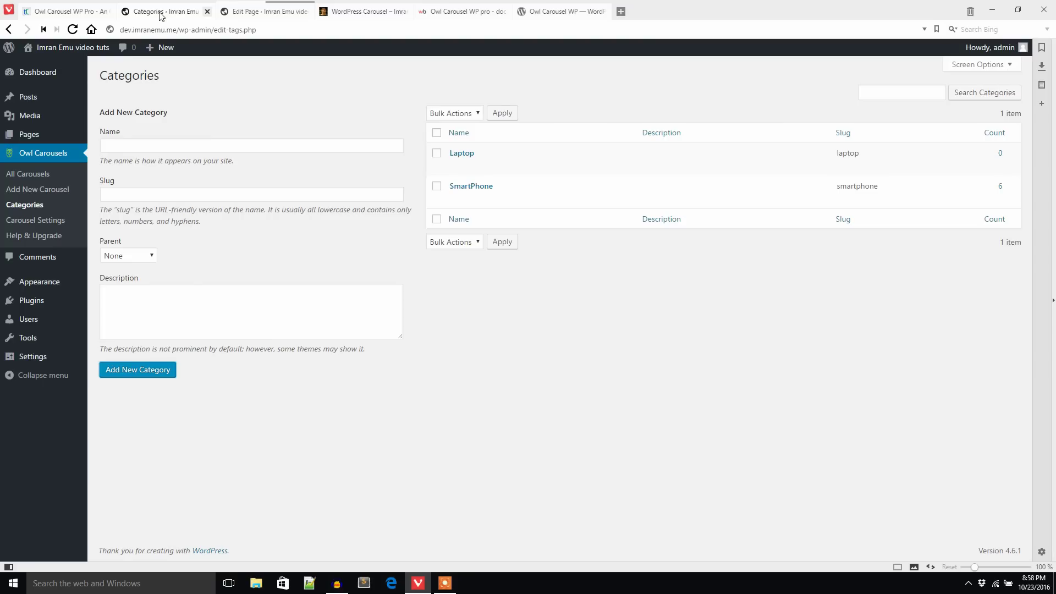
pyautogui.click(53, 221)
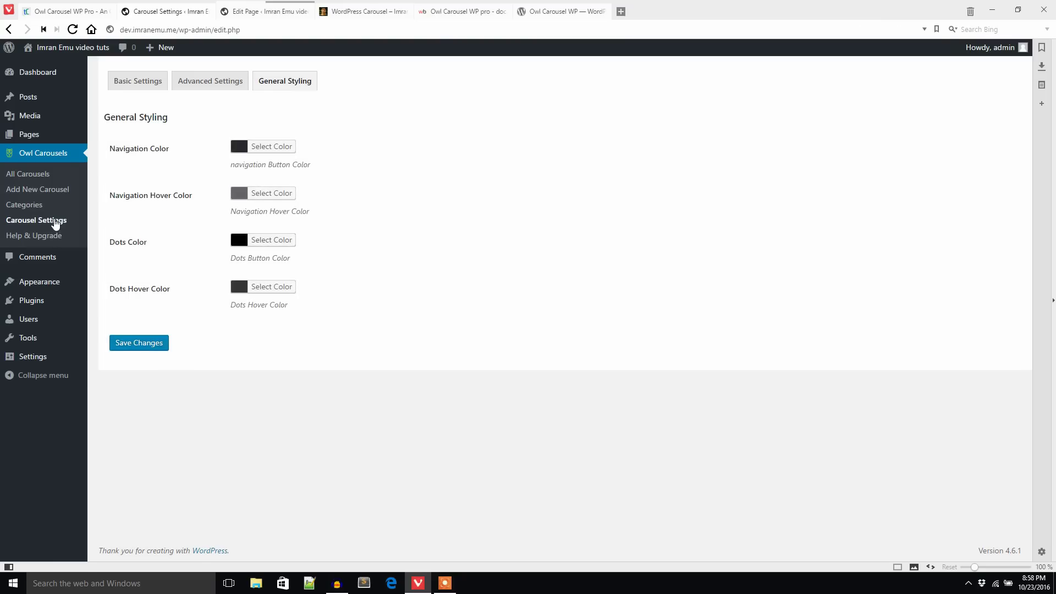
# Set Auto Play to No in Basic Settings and save
pyautogui.click(143, 88)
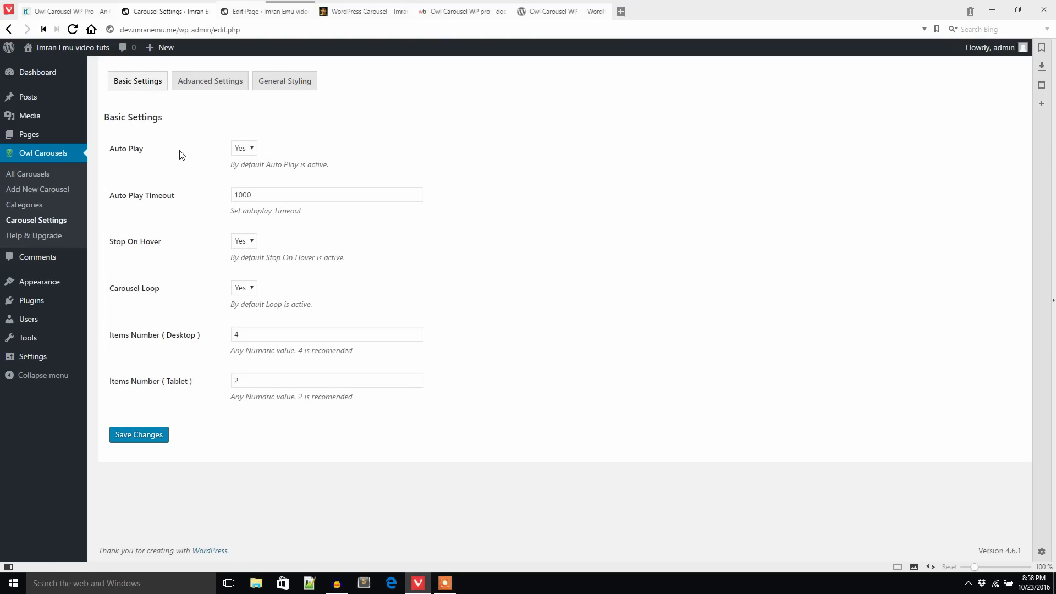
pyautogui.click(251, 151)
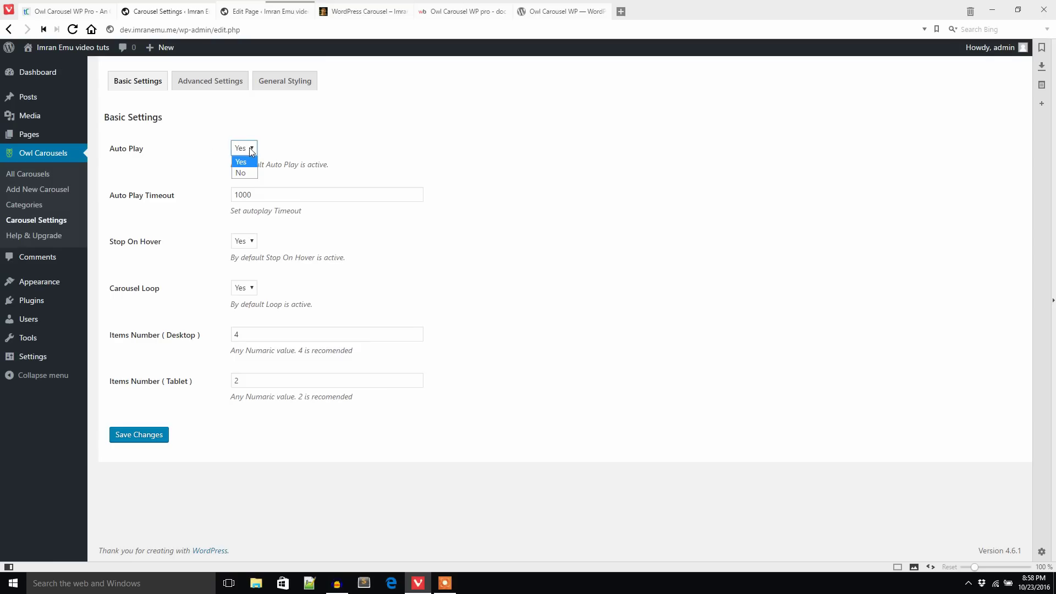
pyautogui.click(250, 172)
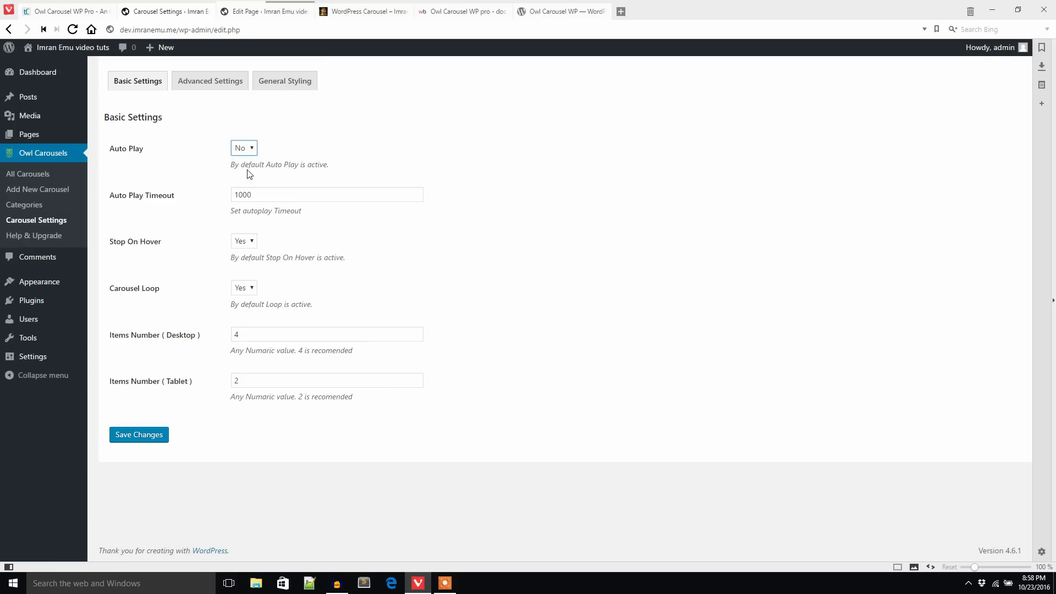
pyautogui.click(156, 437)
# Reload the live carousel and step it back four slides to confirm autoplay is off
pyautogui.click(361, 17)
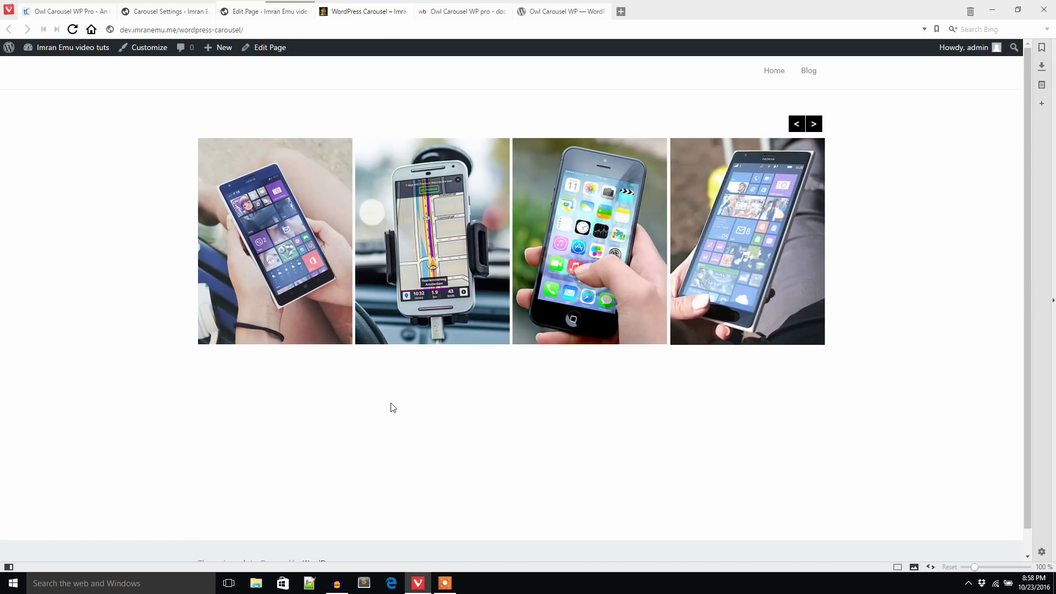
pyautogui.click(75, 32)
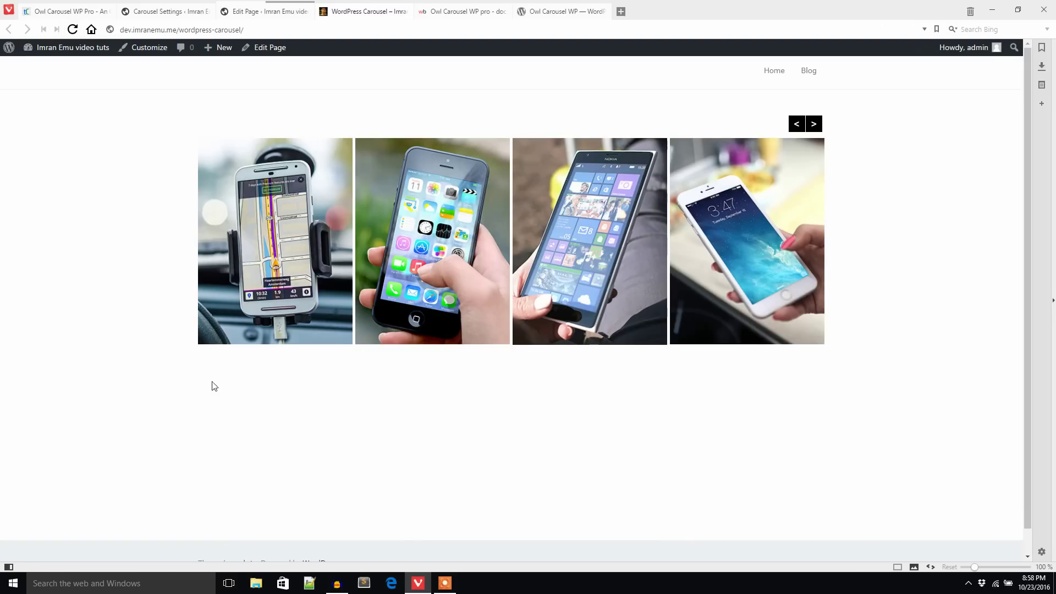
pyautogui.click(198, 11)
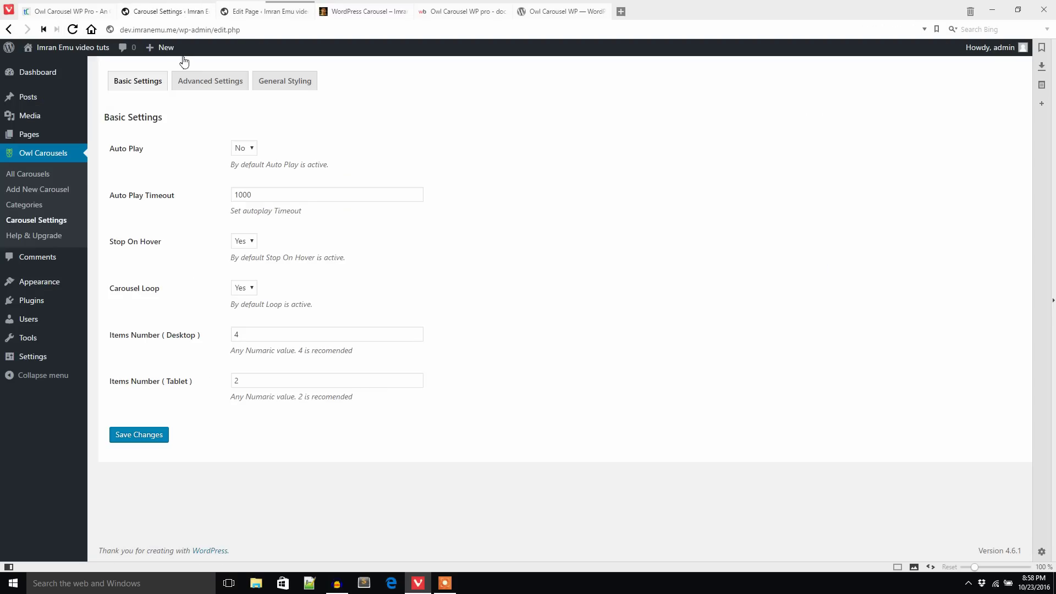
pyautogui.click(367, 15)
pyautogui.click(795, 125)
pyautogui.click(796, 126)
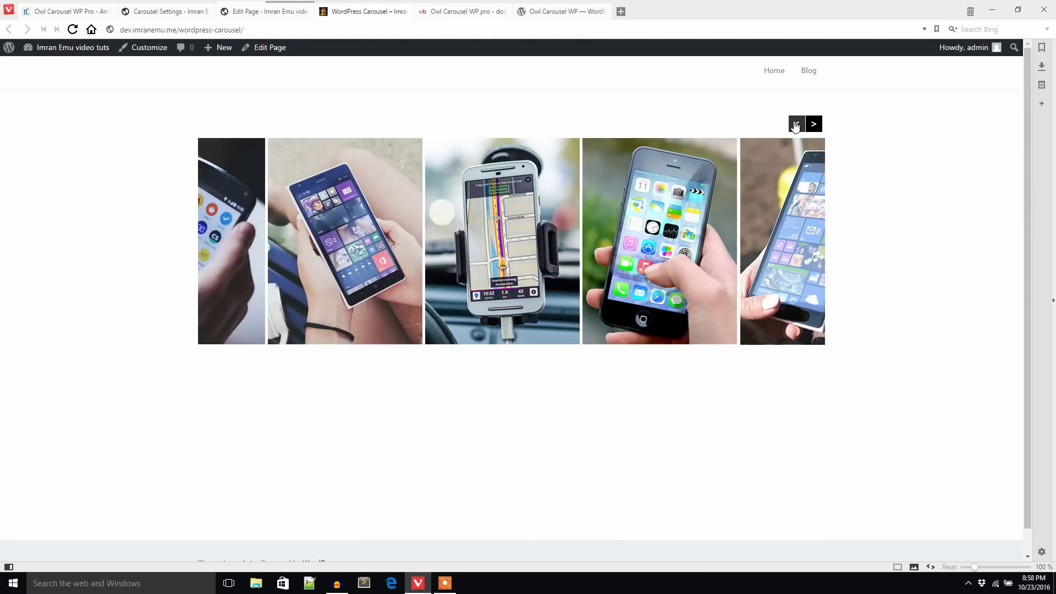
pyautogui.click(796, 125)
pyautogui.click(797, 125)
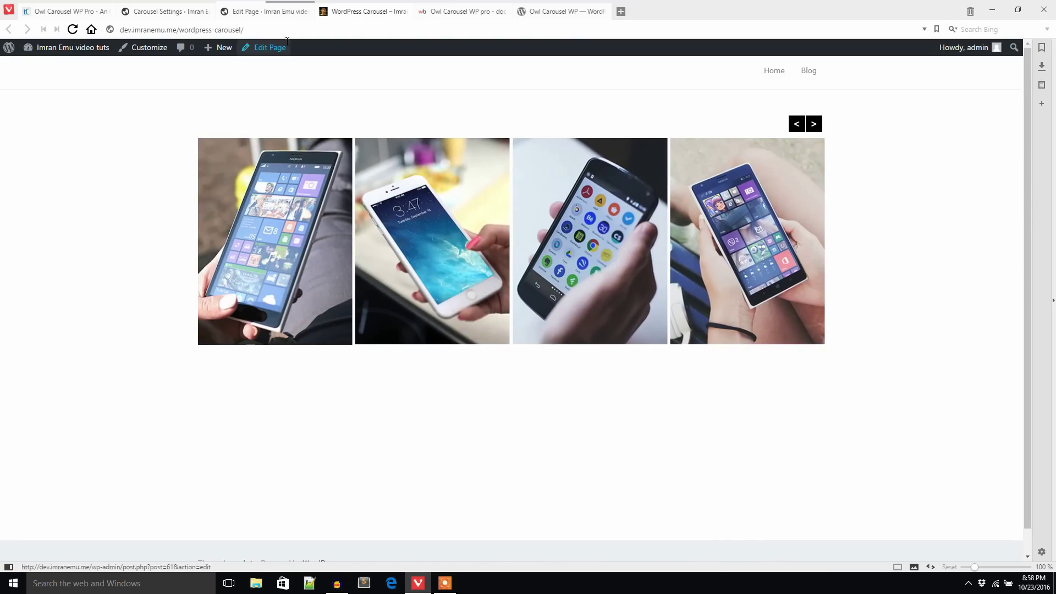
pyautogui.click(165, 11)
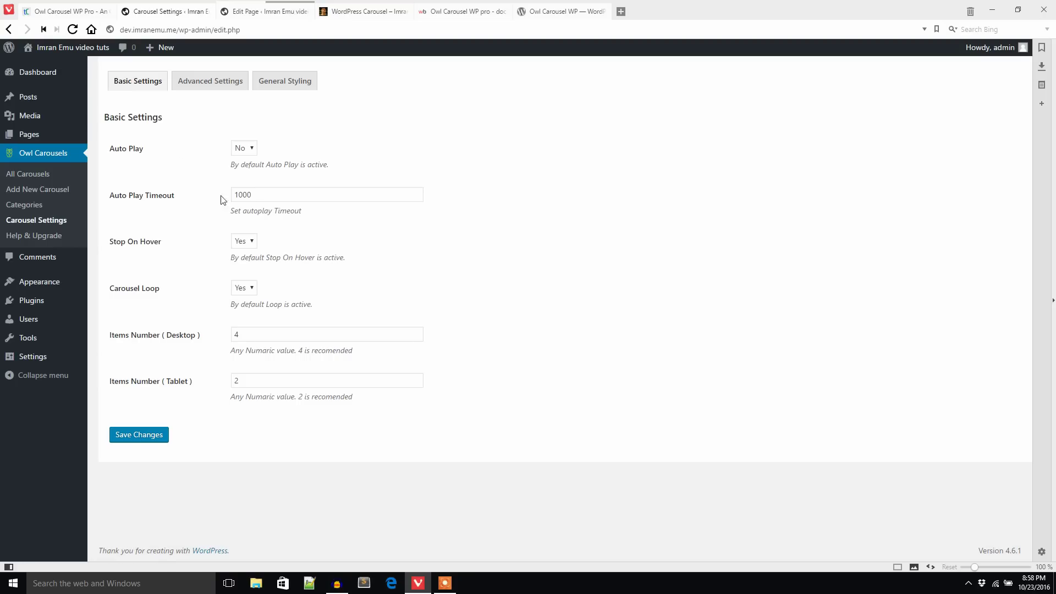
# Set the Auto Play Timeout to 4000, save, and check the live carousel
pyautogui.click(245, 202)
pyautogui.click(144, 437)
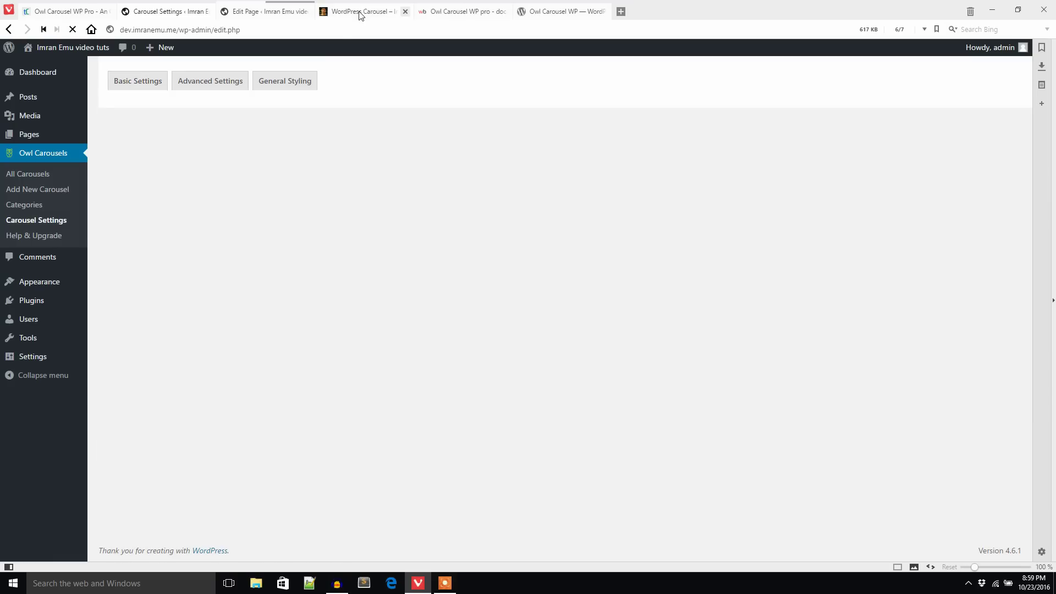
pyautogui.click(363, 11)
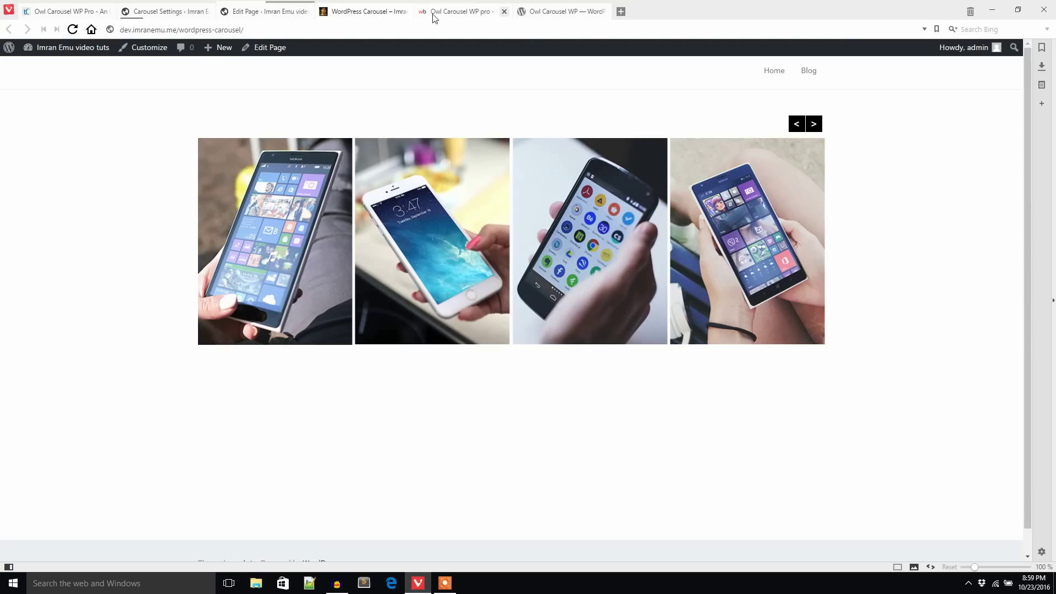
pyautogui.click(439, 16)
pyautogui.click(376, 16)
pyautogui.click(175, 16)
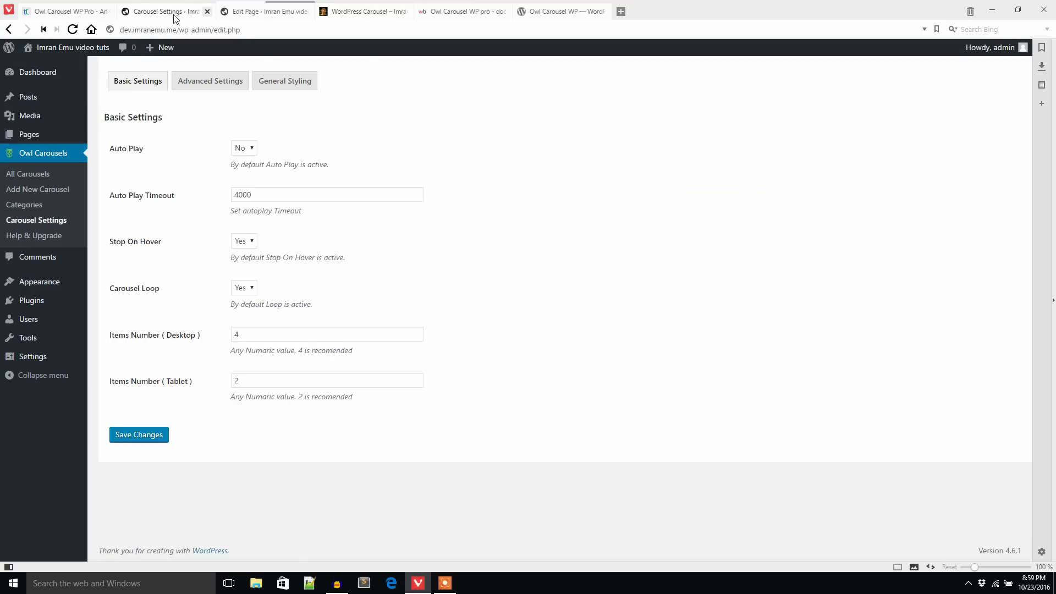
# Set desktop items to 3, save, and reload the carousel to see three phones per slide
pyautogui.doubleClick(237, 335)
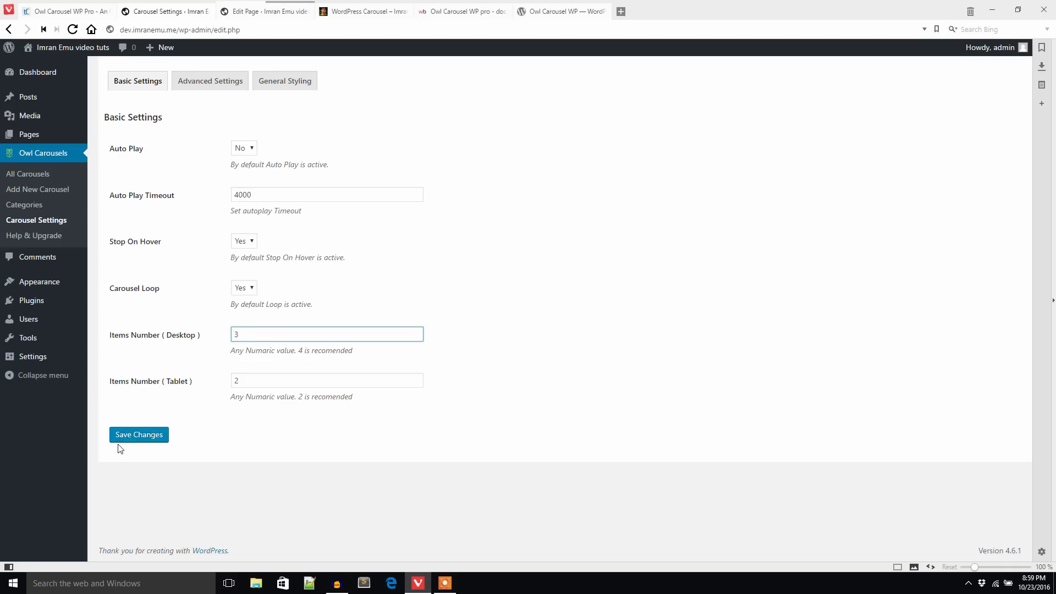
pyautogui.click(132, 438)
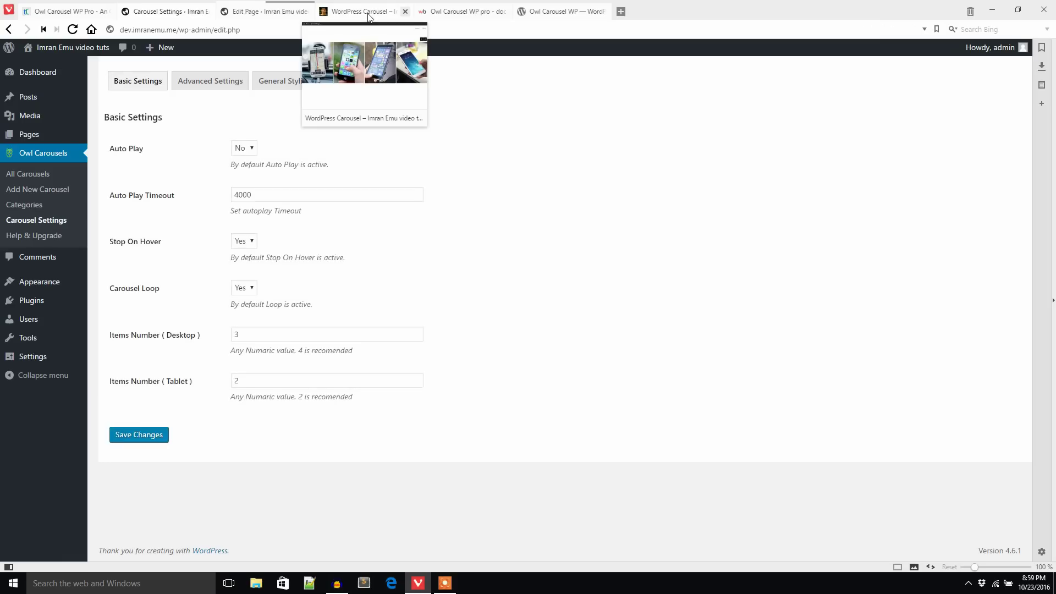
pyautogui.click(368, 15)
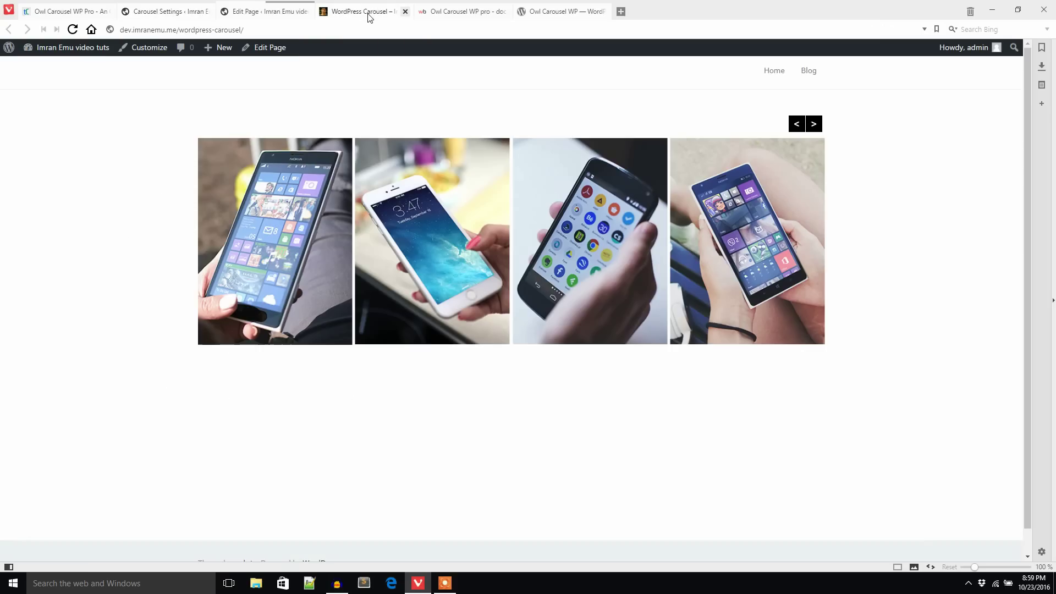
pyautogui.click(70, 30)
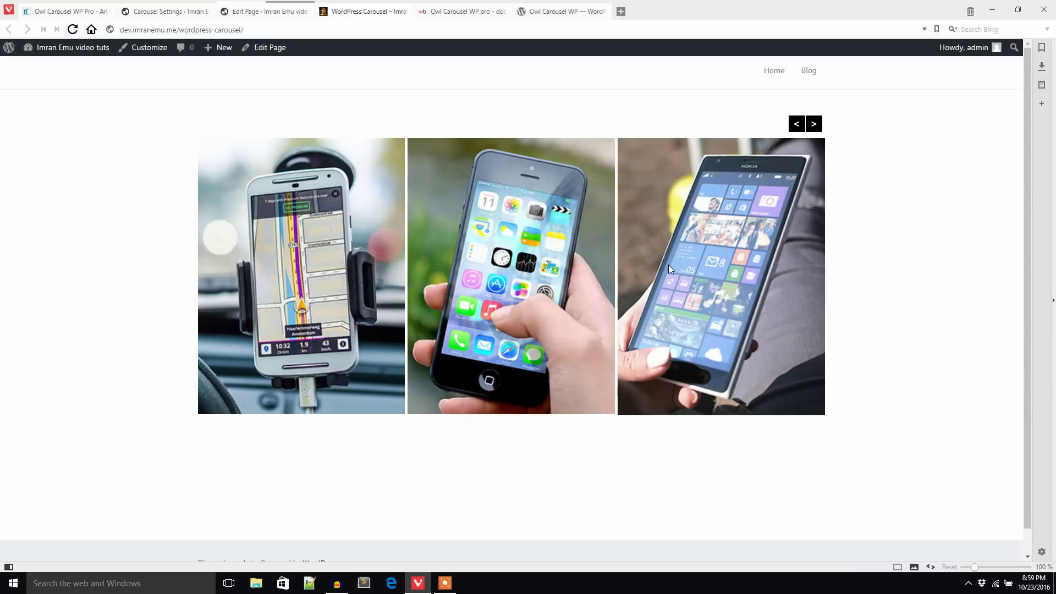
pyautogui.moveTo(669, 265); pyautogui.dragTo(319, 249)
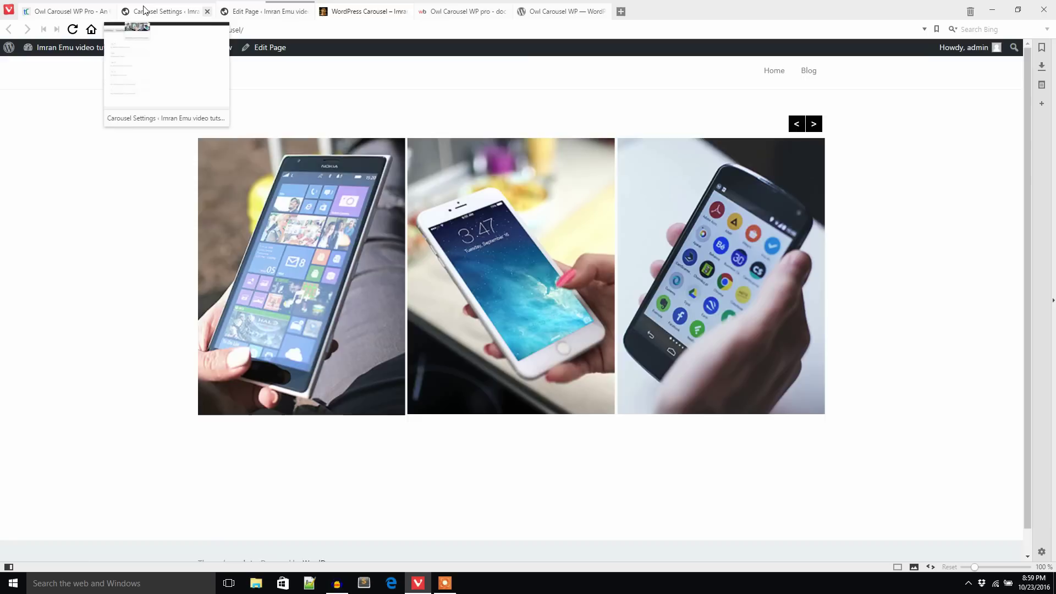
pyautogui.click(145, 10)
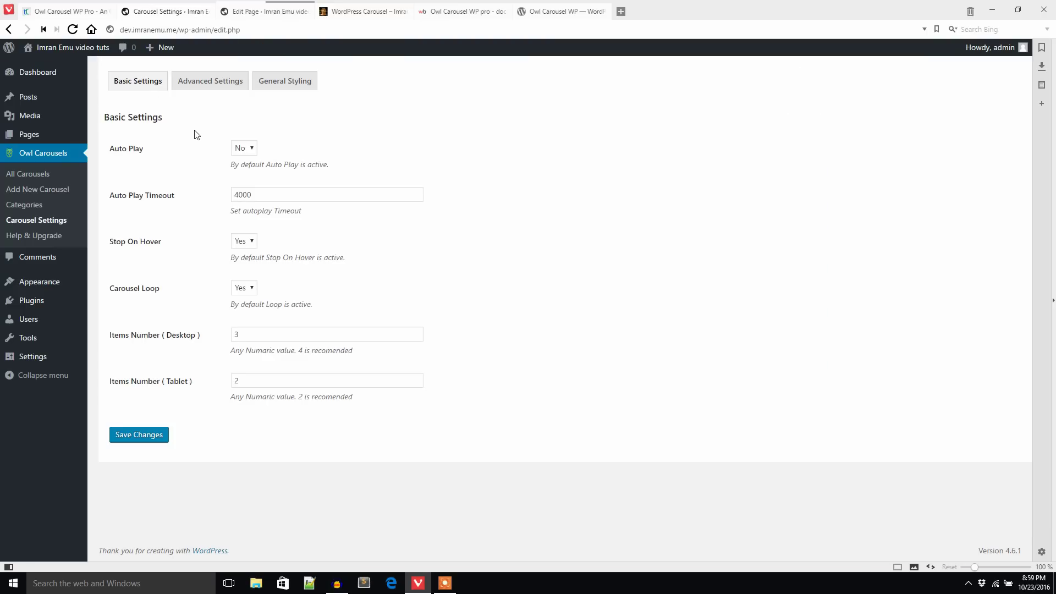
# Turn Auto Play back on, set desktop items to 5, and save
pyautogui.click(245, 153)
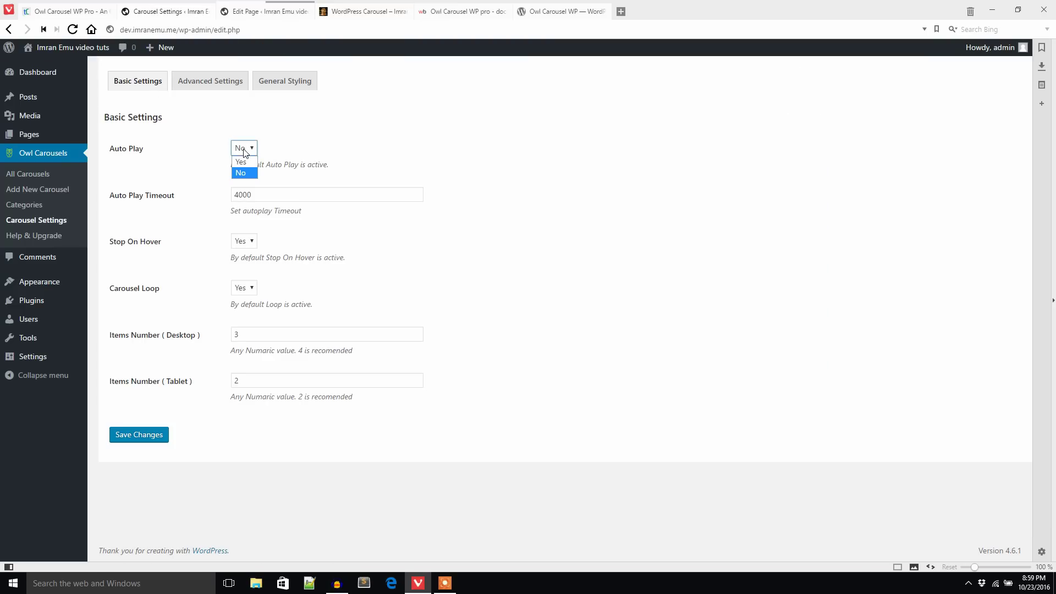
pyautogui.click(245, 162)
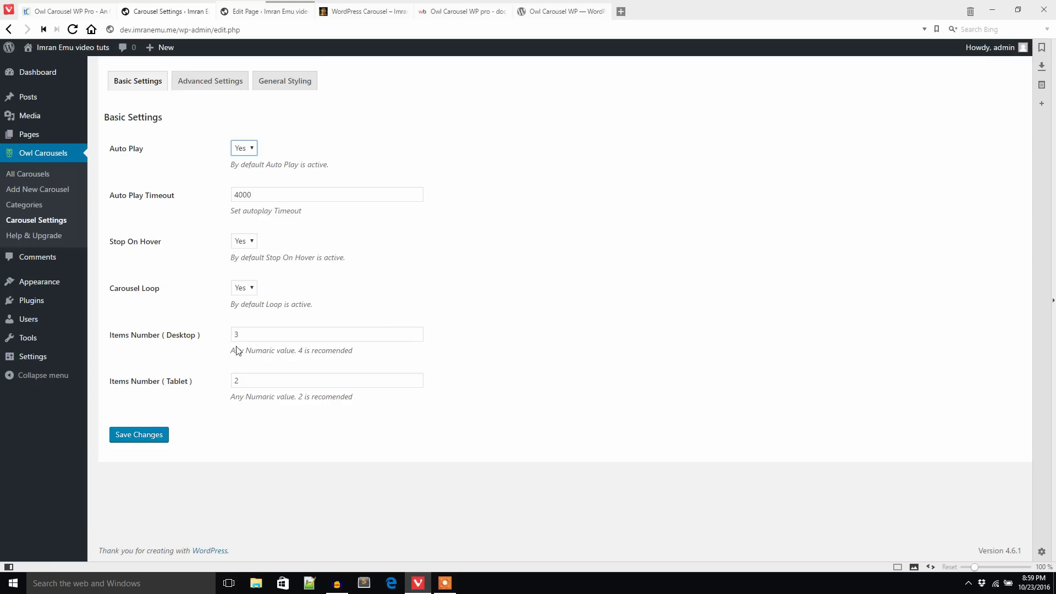
pyautogui.moveTo(243, 335); pyautogui.dragTo(216, 345)
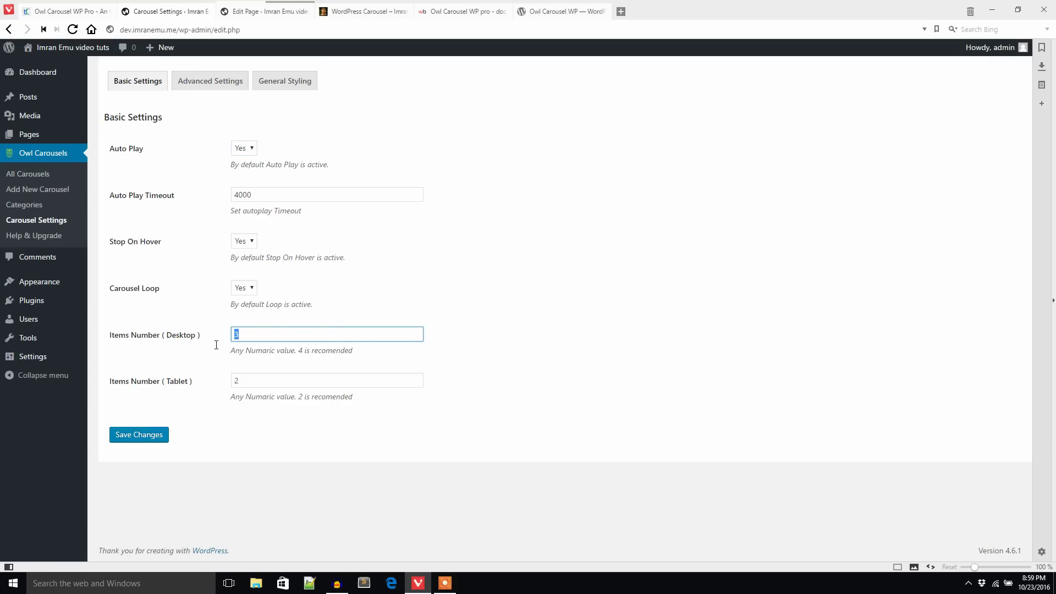
pyautogui.click(140, 435)
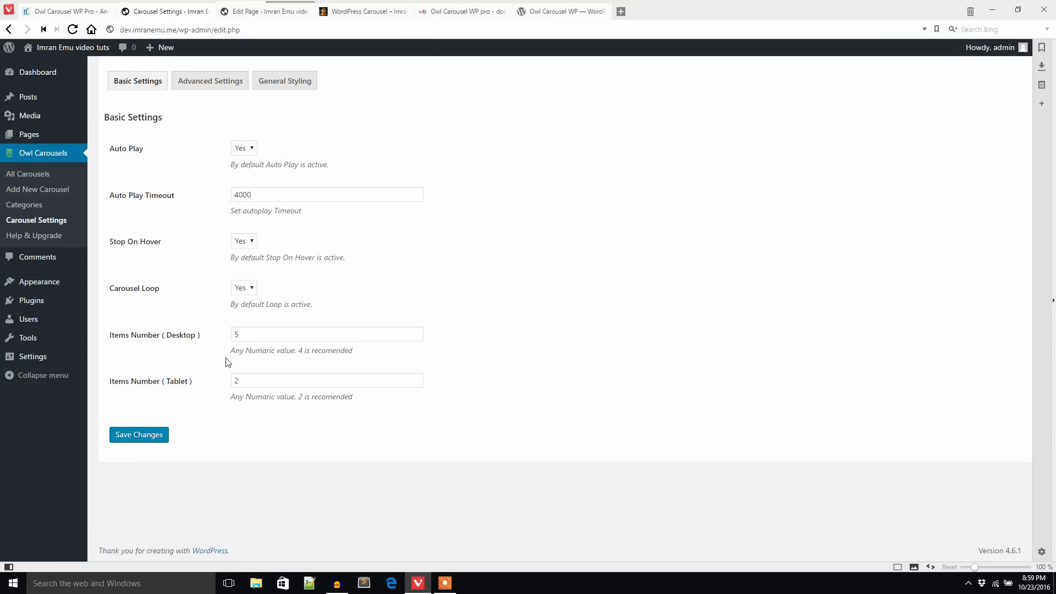
# Check the carousel page, then bring up the Advanced Settings
pyautogui.click(383, 14)
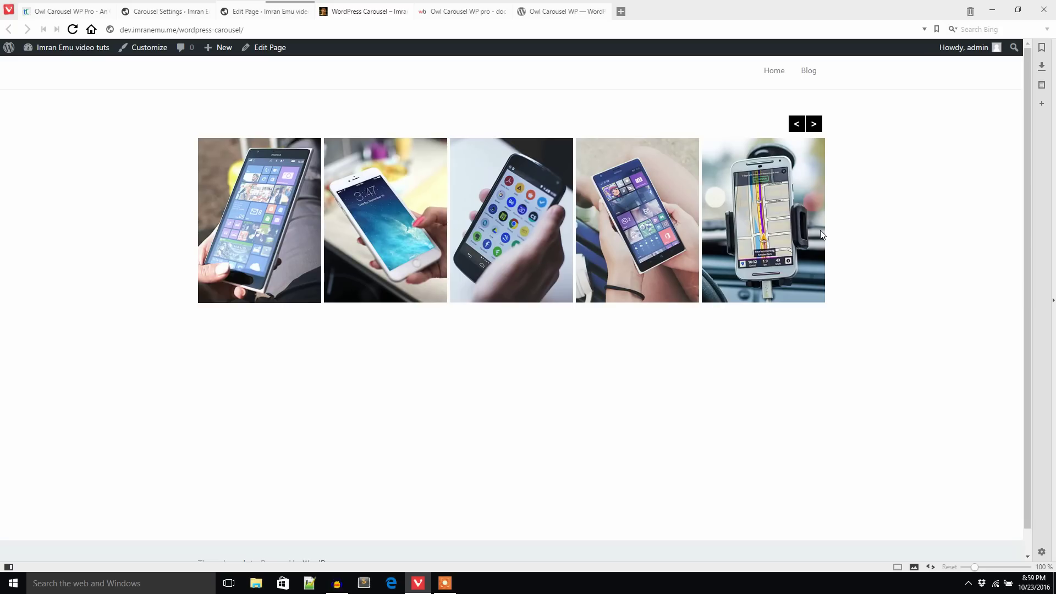
pyautogui.click(179, 13)
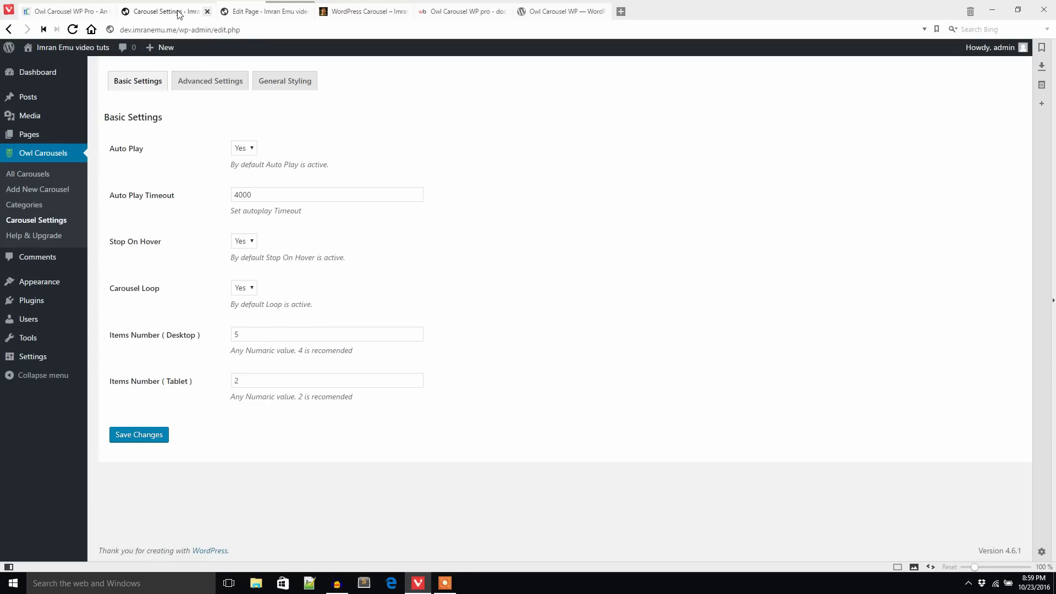
pyautogui.click(217, 81)
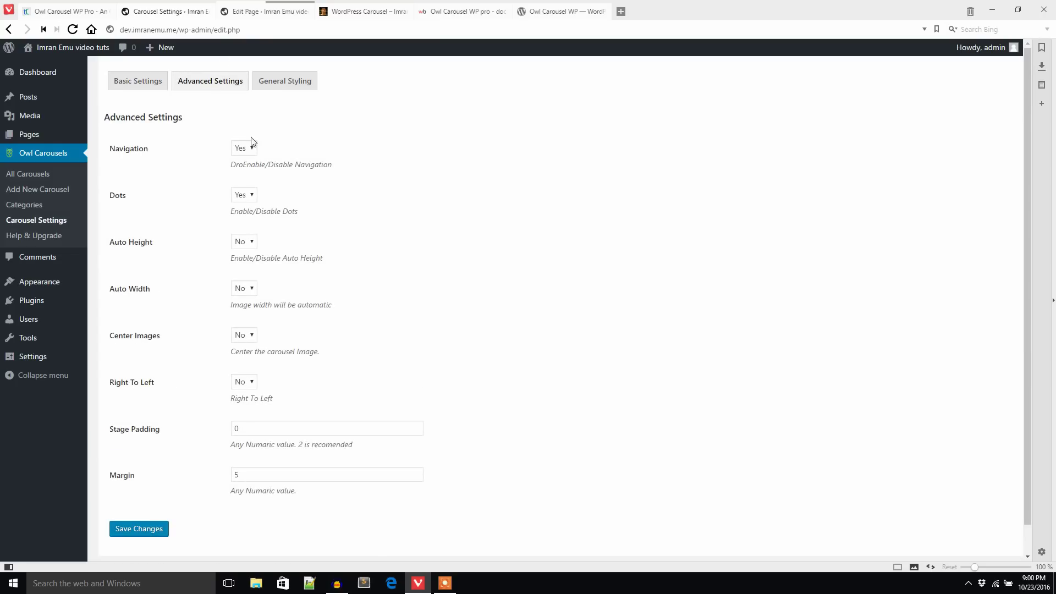
# Set Navigation to No, save, and reload the carousel to confirm only the dots remain
pyautogui.click(254, 150)
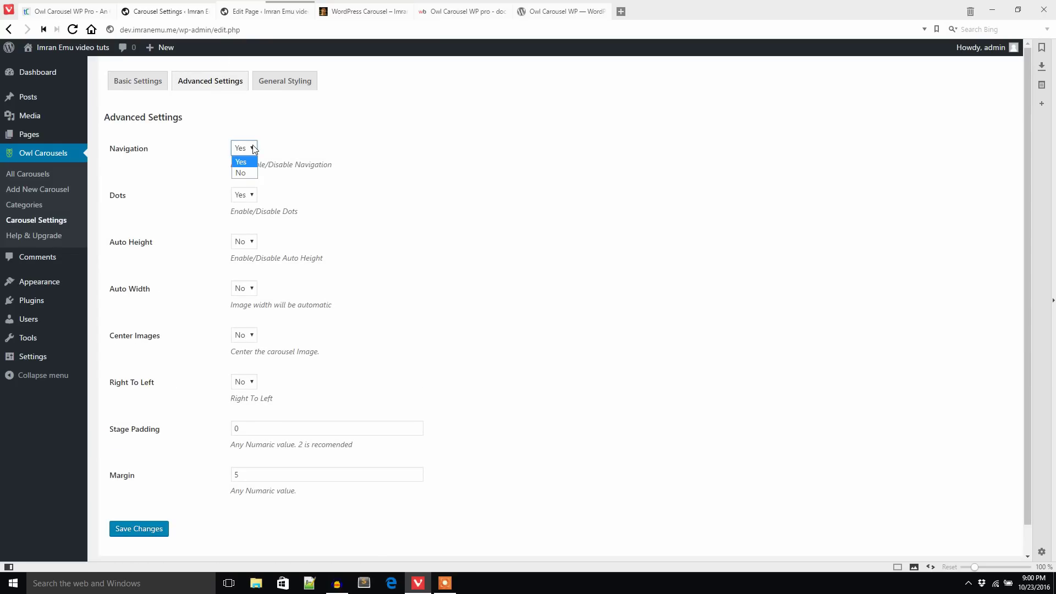
pyautogui.click(248, 174)
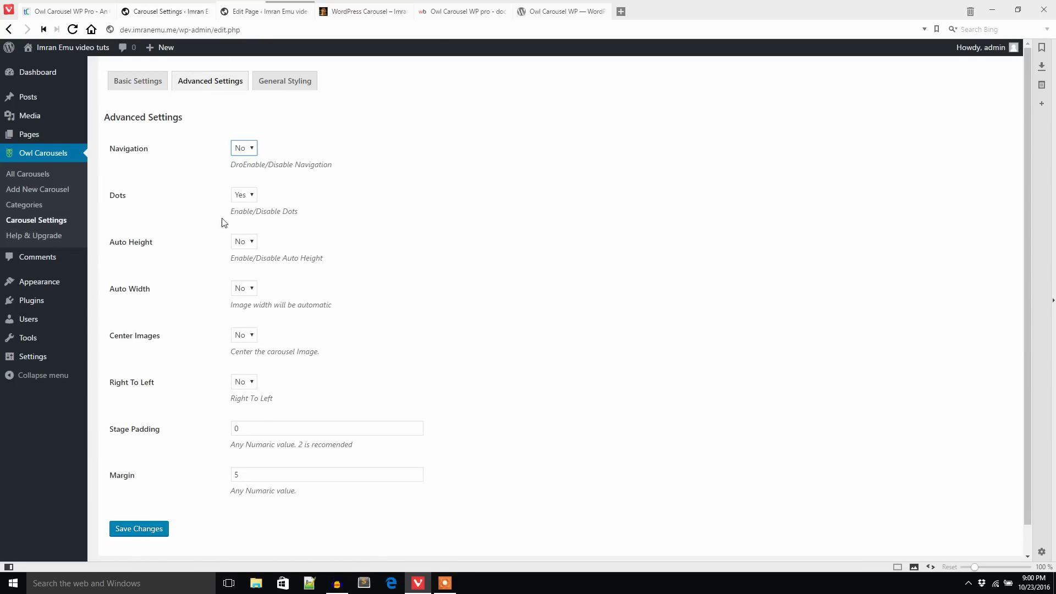
pyautogui.click(144, 529)
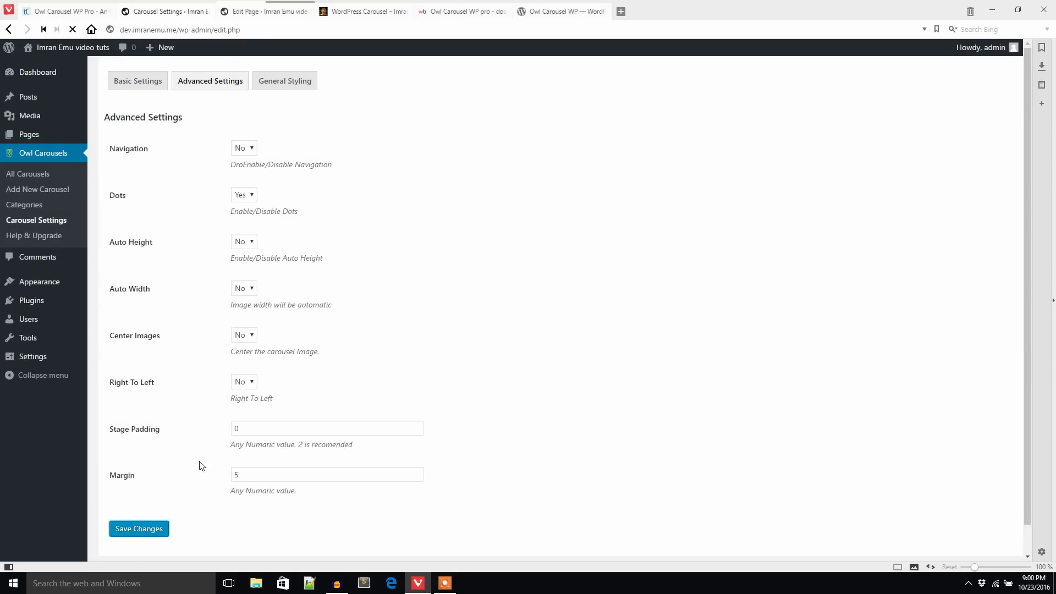
pyautogui.click(372, 12)
pyautogui.click(74, 30)
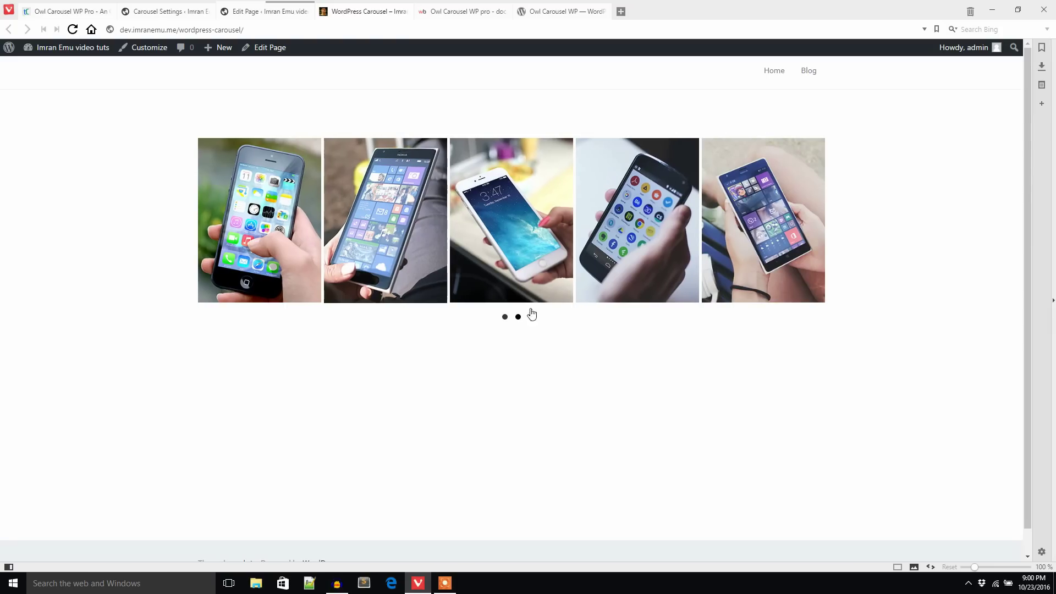
pyautogui.click(505, 317)
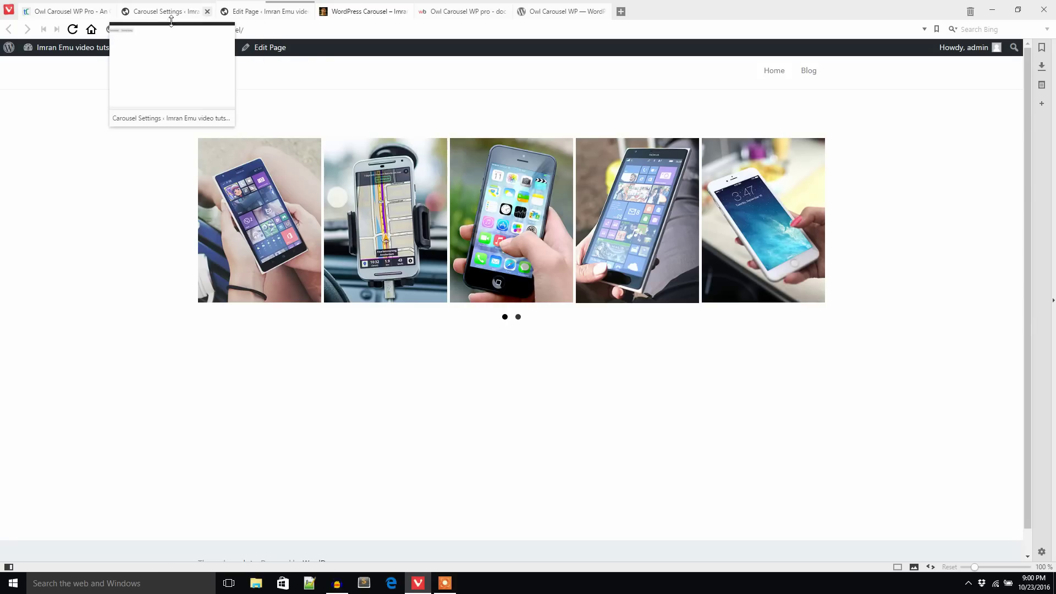
pyautogui.click(159, 18)
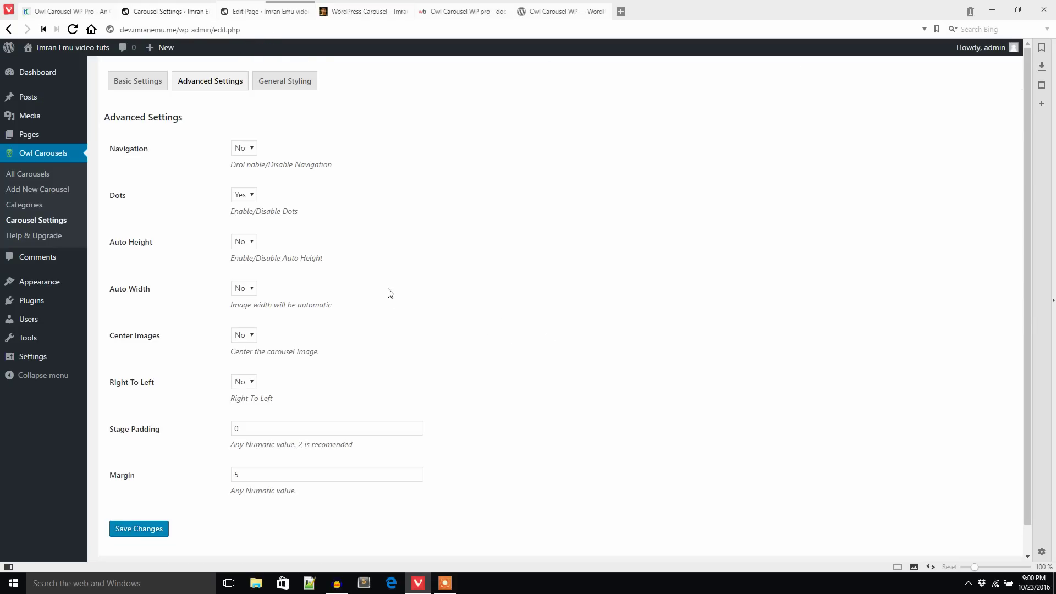
# Set Dots to No, save, and check the live carousel page
pyautogui.click(252, 198)
pyautogui.click(242, 221)
pyautogui.click(141, 530)
pyautogui.click(363, 11)
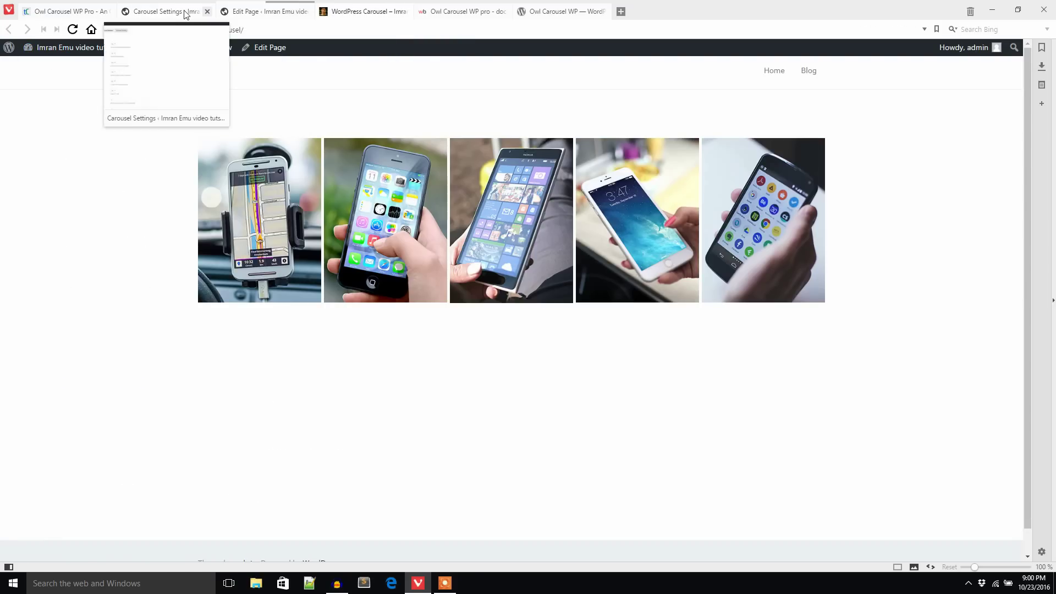
# Set Navigation and Dots back to Yes and save the advanced settings
pyautogui.click(199, 11)
pyautogui.click(246, 148)
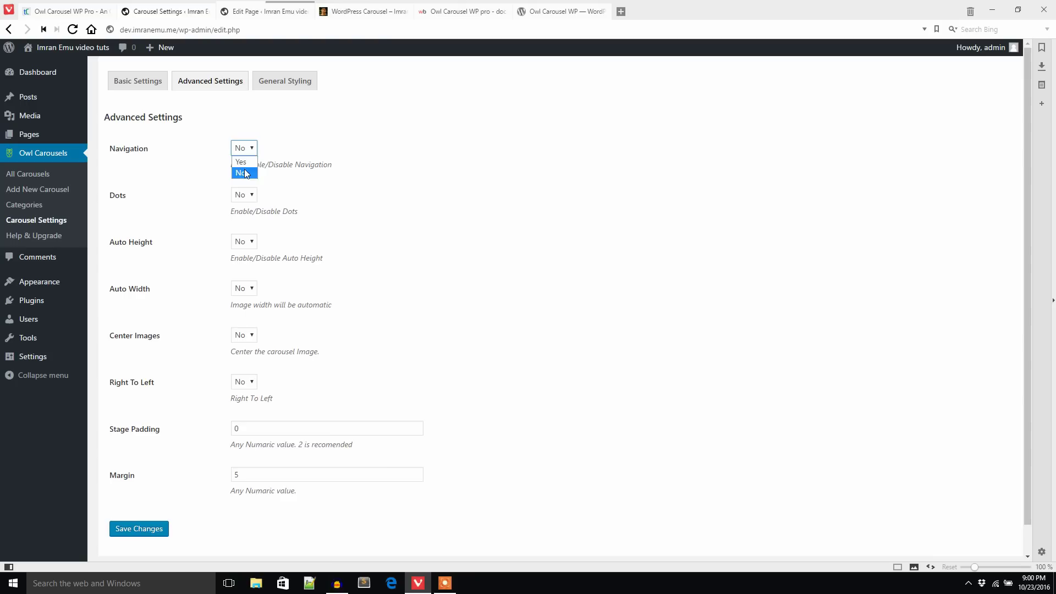
pyautogui.click(242, 161)
pyautogui.click(252, 196)
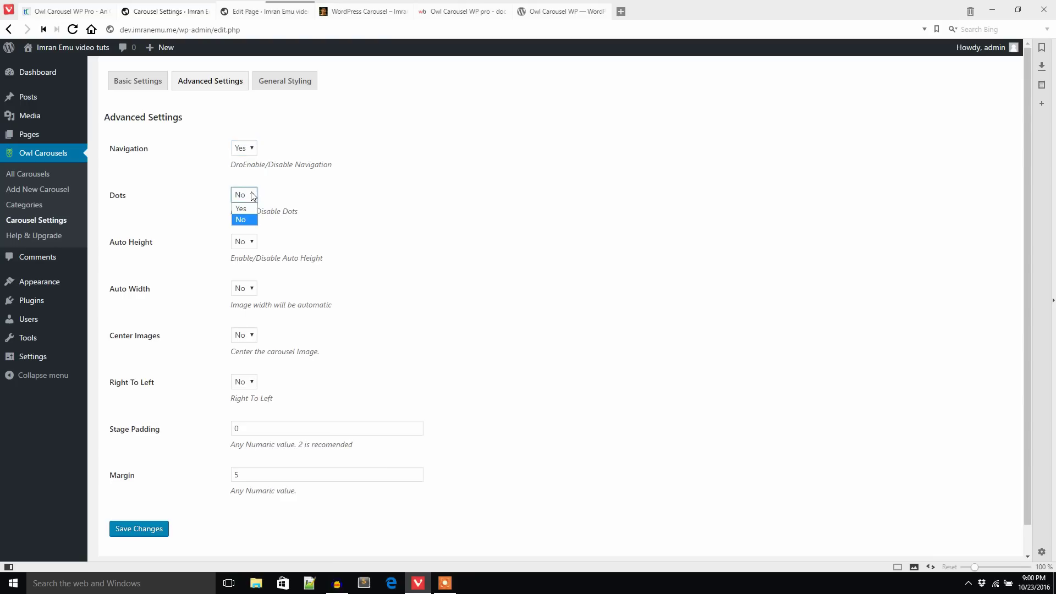
pyautogui.click(249, 208)
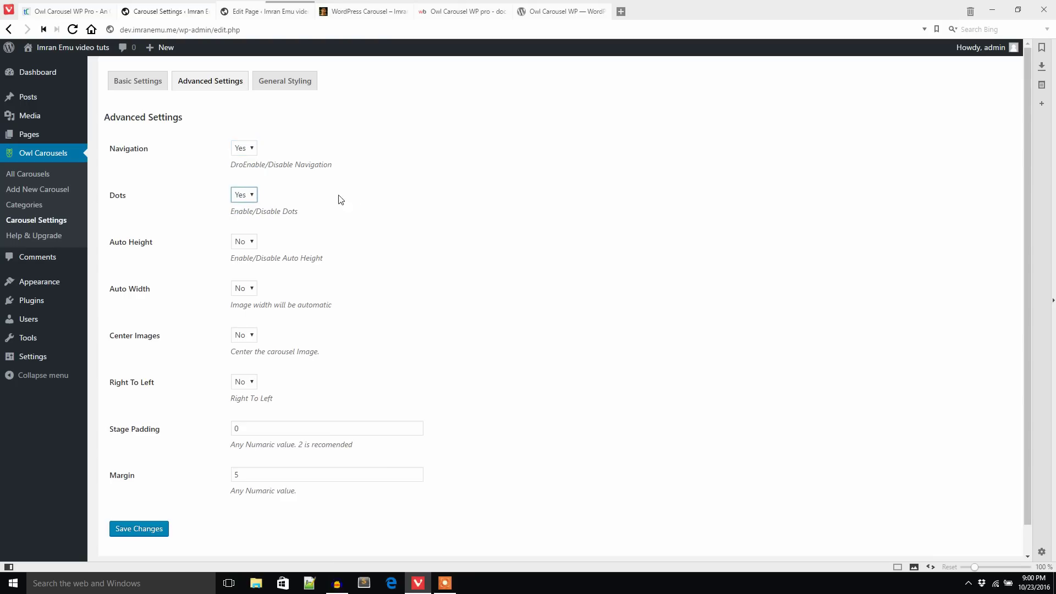
pyautogui.click(157, 529)
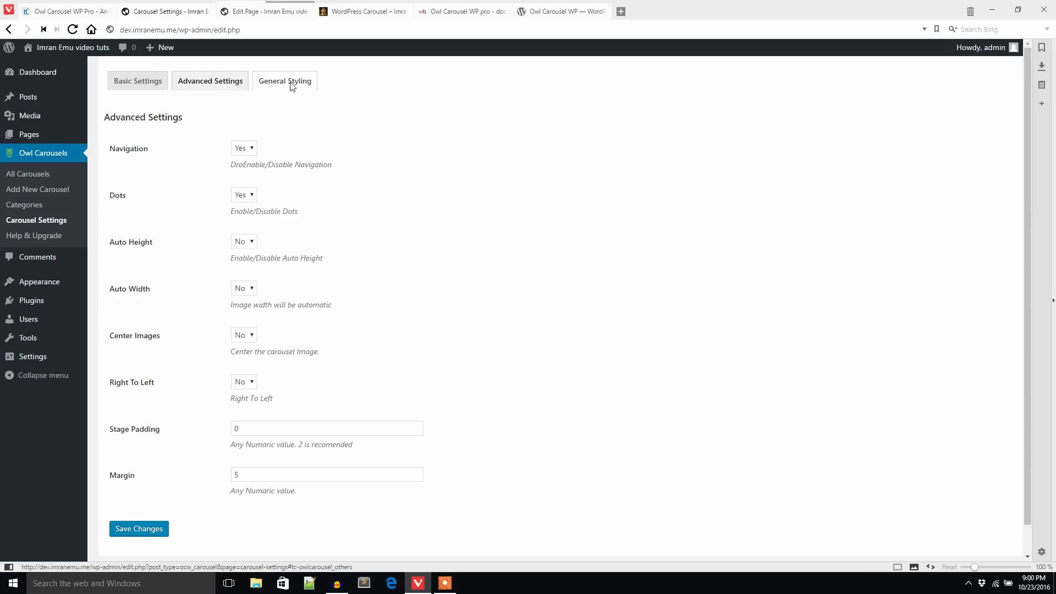
# In General Styling, set the Navigation Color to red #dd3333
pyautogui.click(292, 86)
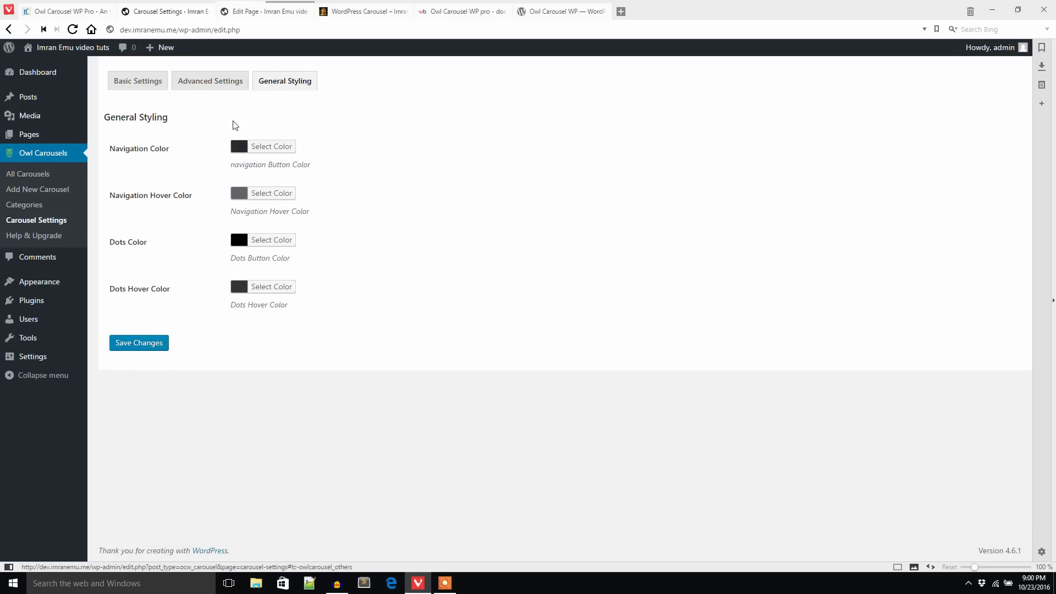
pyautogui.click(240, 148)
pyautogui.click(267, 273)
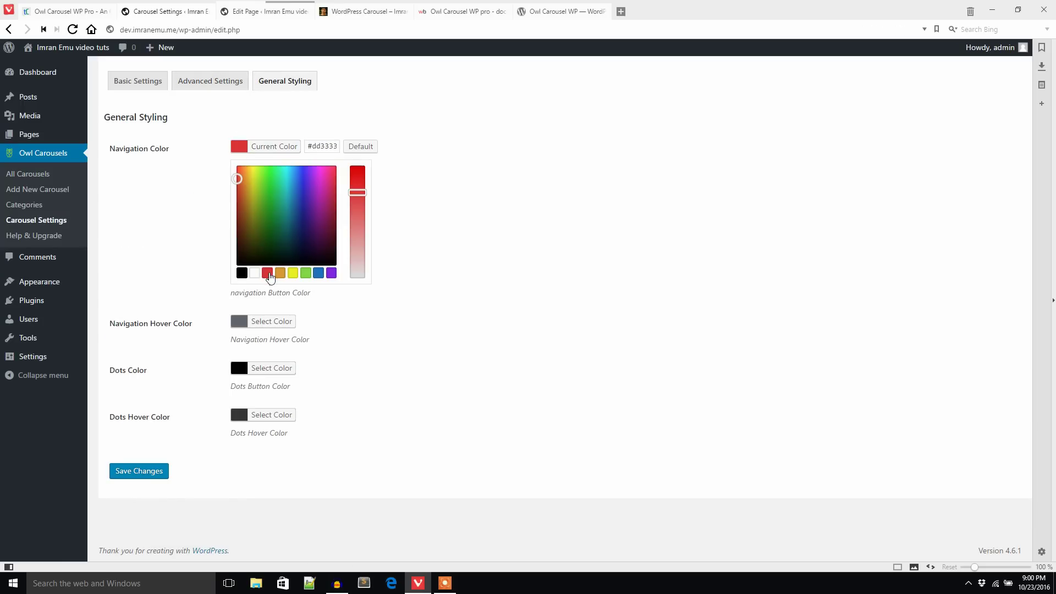
pyautogui.click(466, 239)
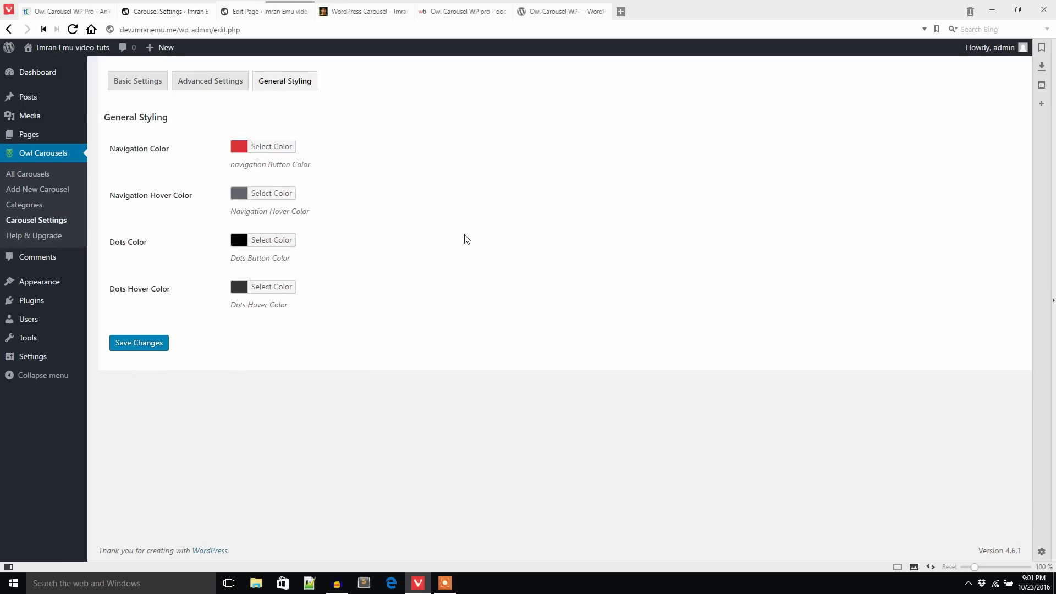
# Set Navigation Hover Color to black and Dots Color to red
pyautogui.click(239, 193)
pyautogui.click(272, 321)
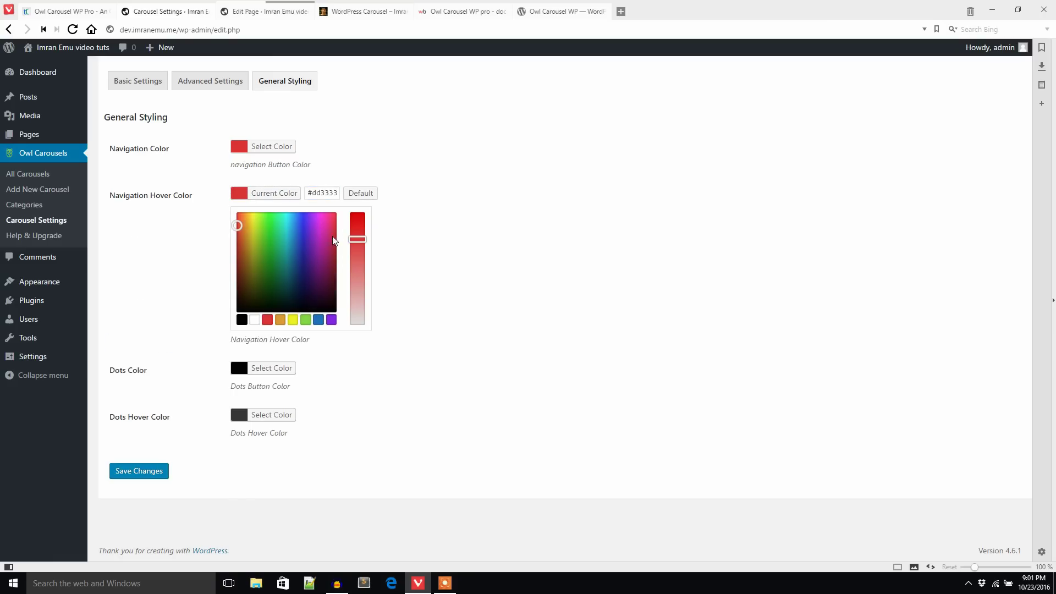
pyautogui.click(357, 269)
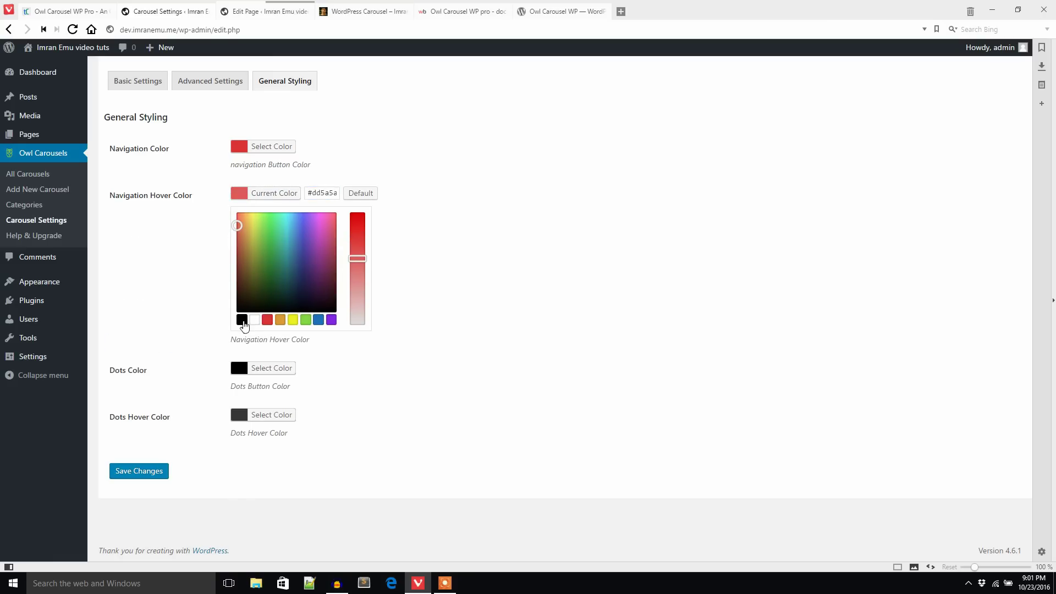
pyautogui.click(242, 319)
pyautogui.click(374, 313)
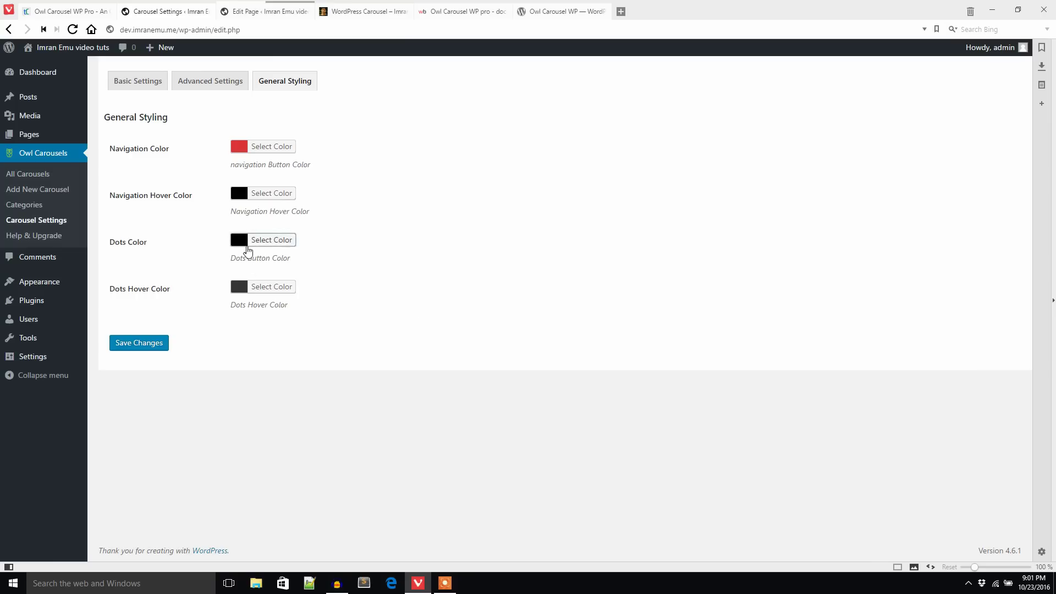
pyautogui.click(244, 241)
pyautogui.click(267, 367)
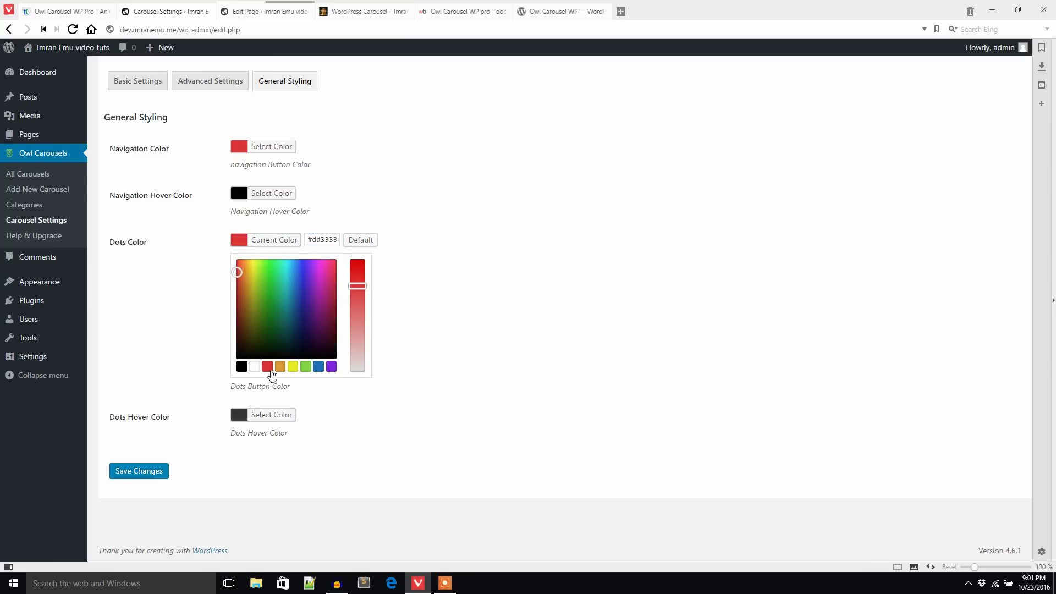
pyautogui.click(205, 332)
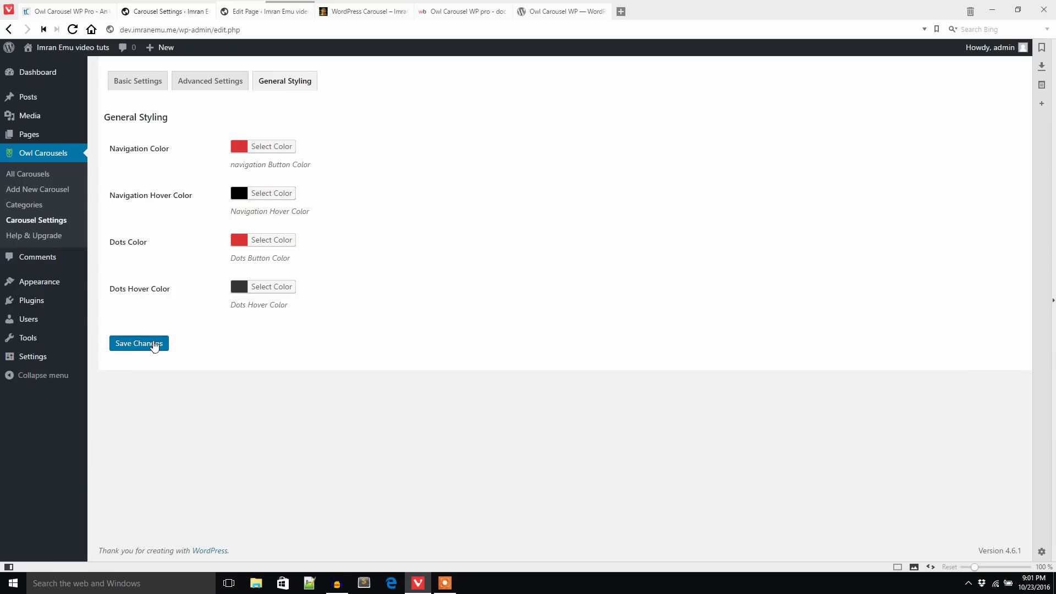
# Save the styling settings and reload the live carousel page
pyautogui.click(156, 343)
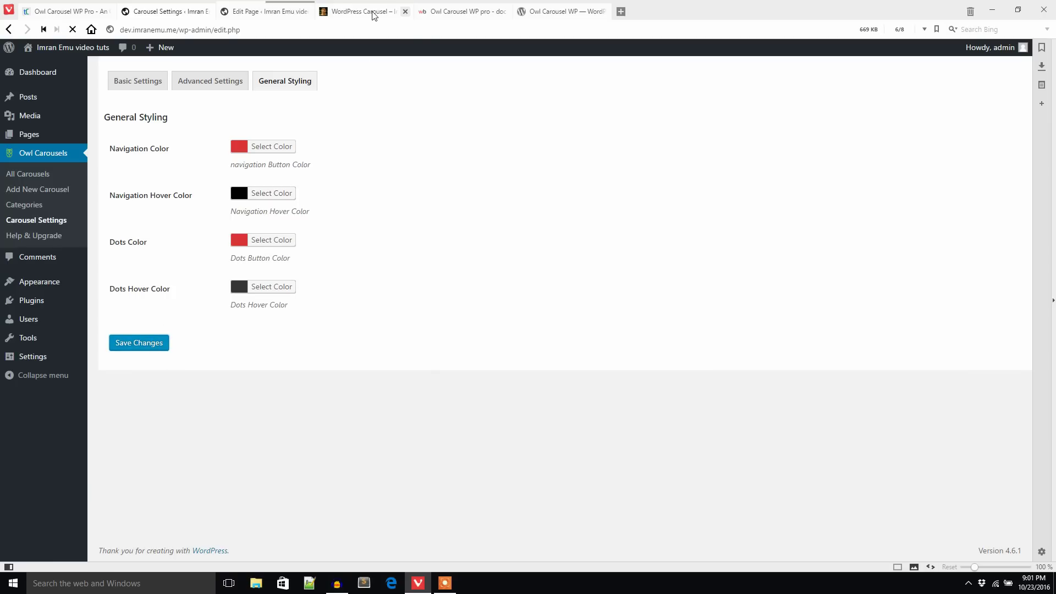
pyautogui.moveTo(373, 16)
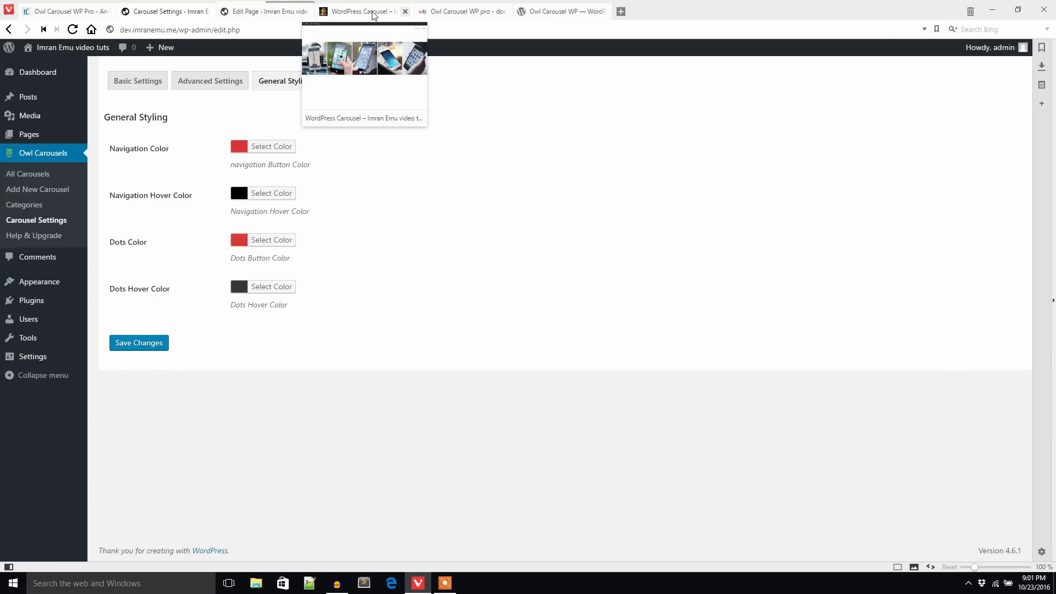
pyautogui.click(373, 16)
pyautogui.click(76, 36)
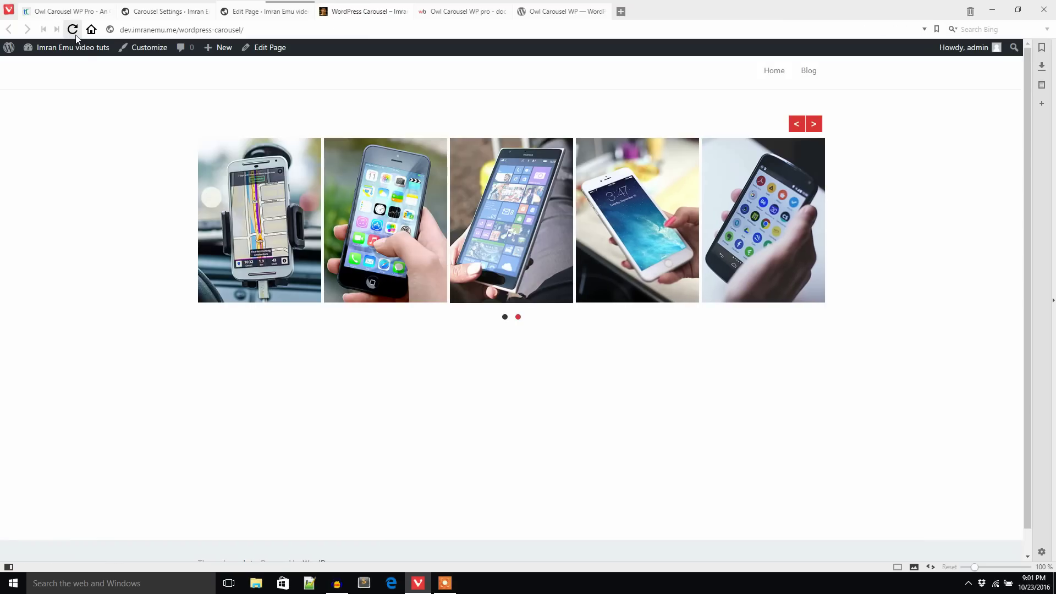
# Move the carousel back three slides with the red arrow
pyautogui.click(796, 126)
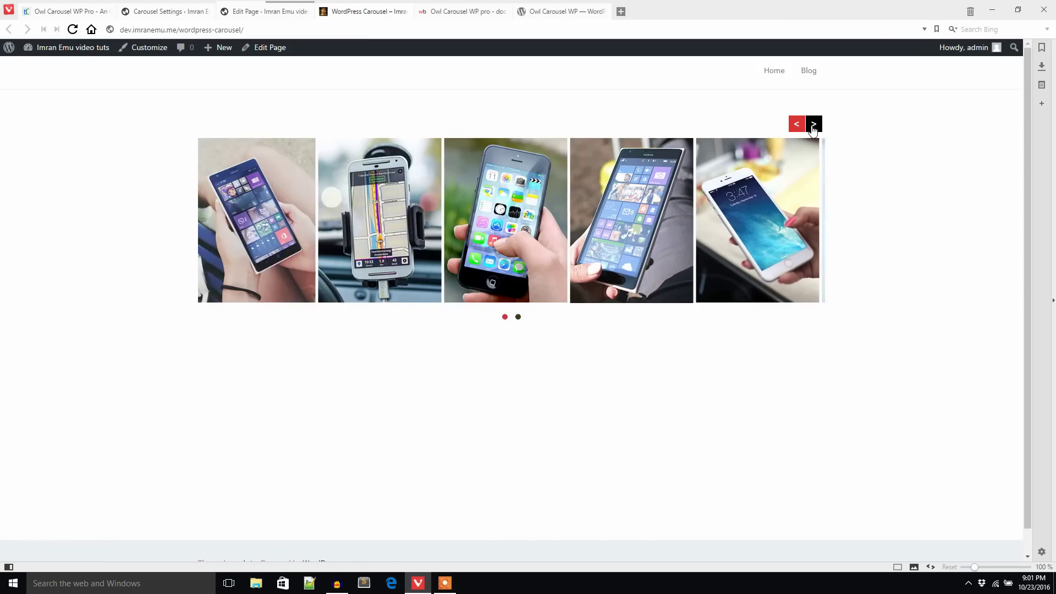
pyautogui.click(797, 127)
pyautogui.click(797, 129)
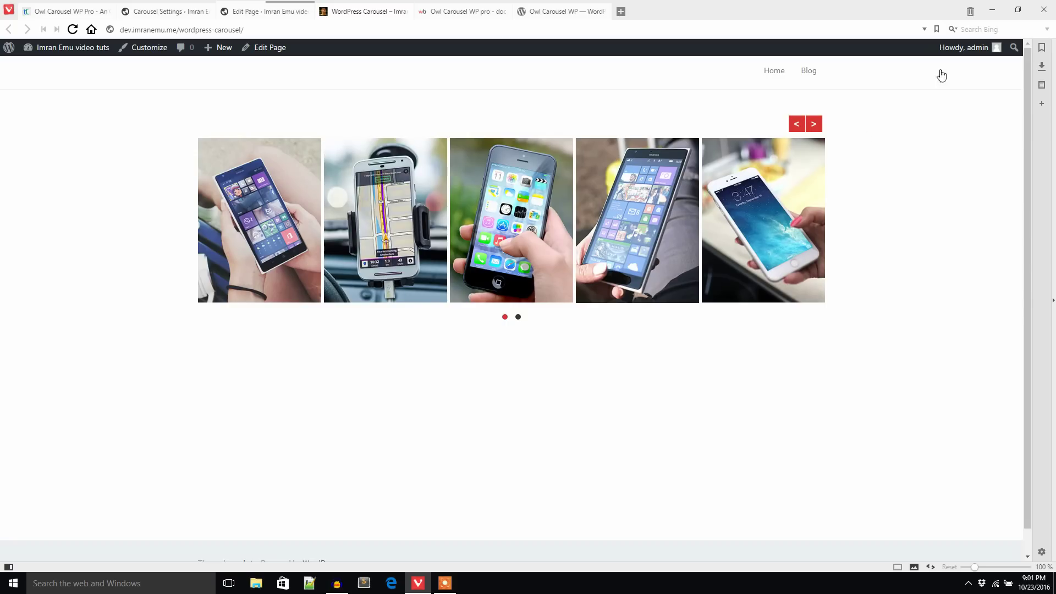
# Restore the browser to a smaller window, inspect the carousel, and move it up-left
pyautogui.click(1017, 9)
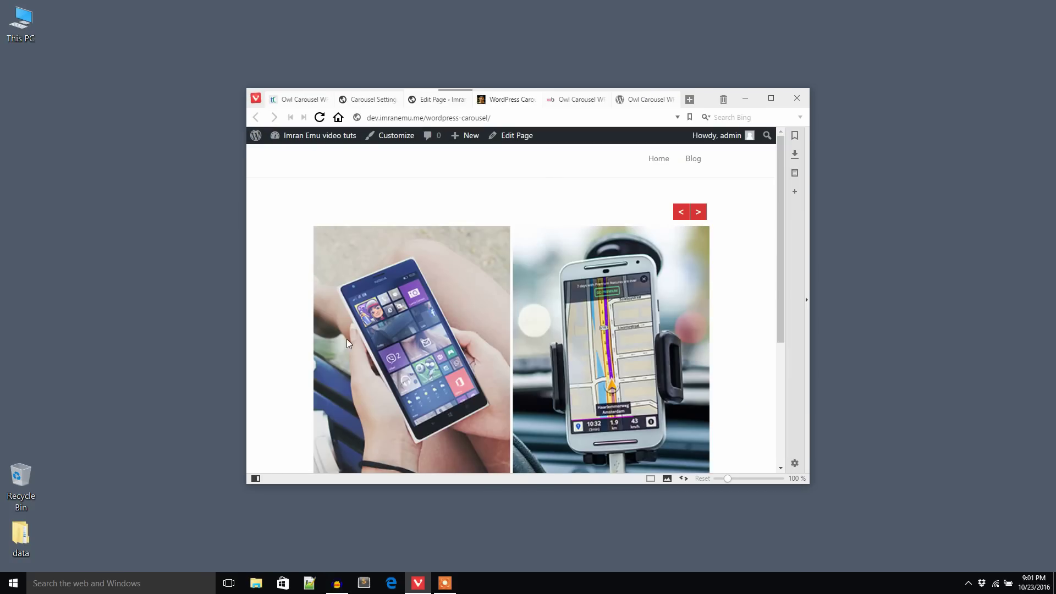
pyautogui.scroll(-1, 385, 320)
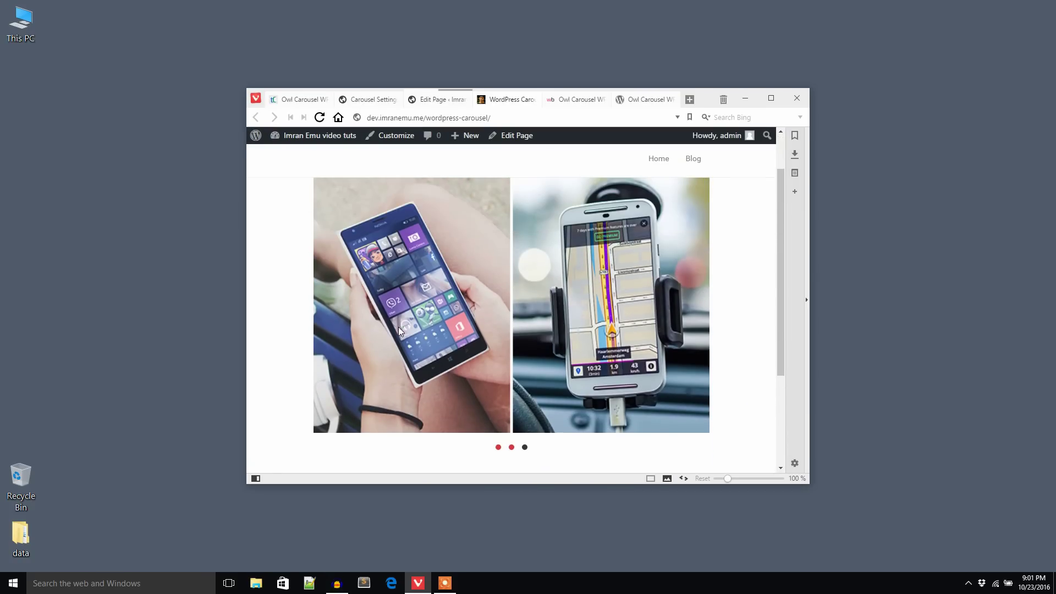
pyautogui.scroll(1, 434, 349)
pyautogui.scroll(-1, 434, 349)
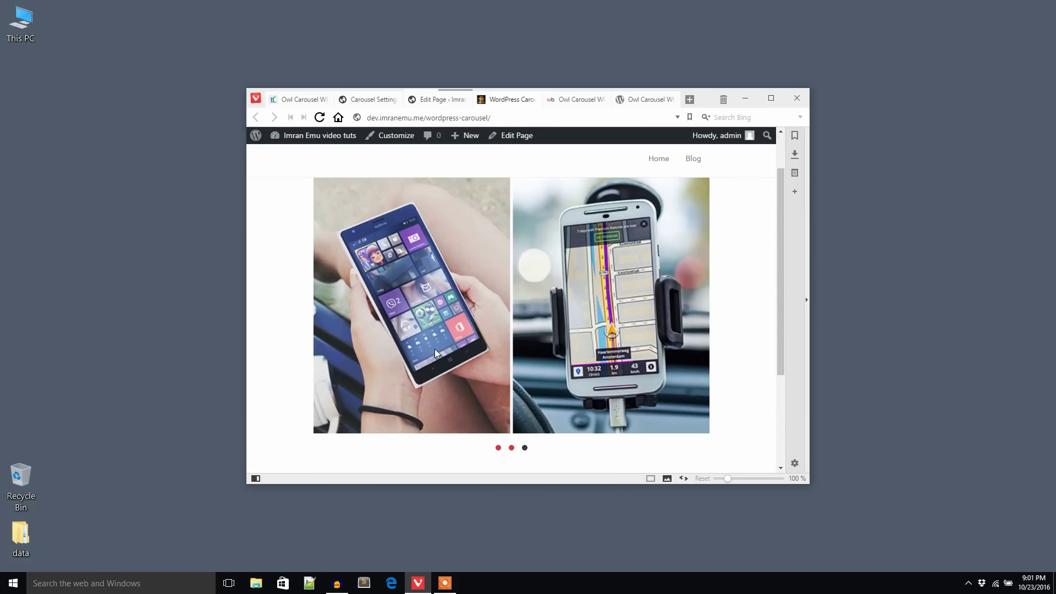
pyautogui.scroll(1, 434, 348)
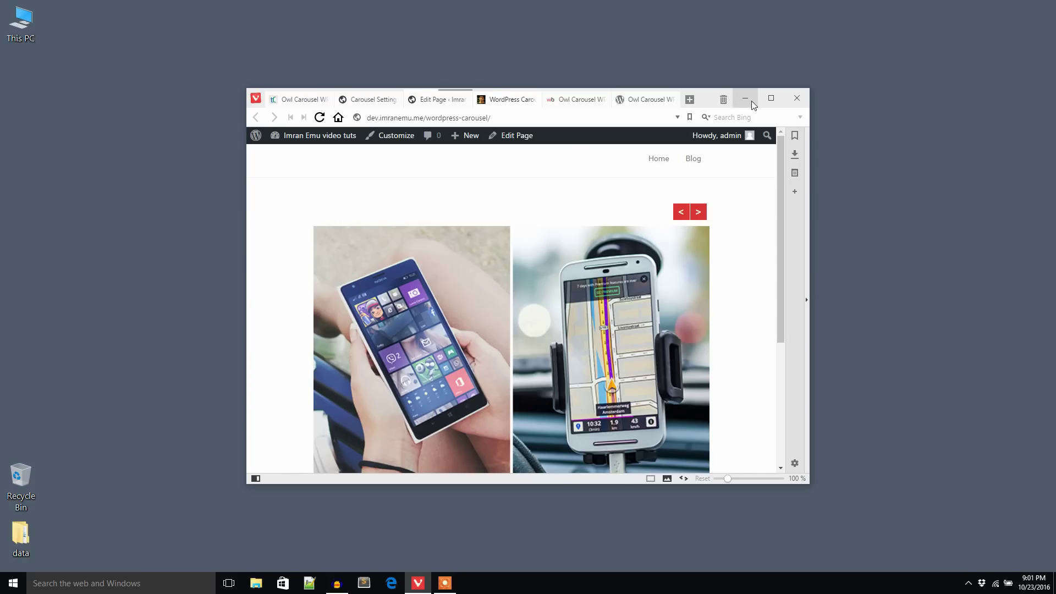
pyautogui.moveTo(710, 103); pyautogui.dragTo(585, 61)
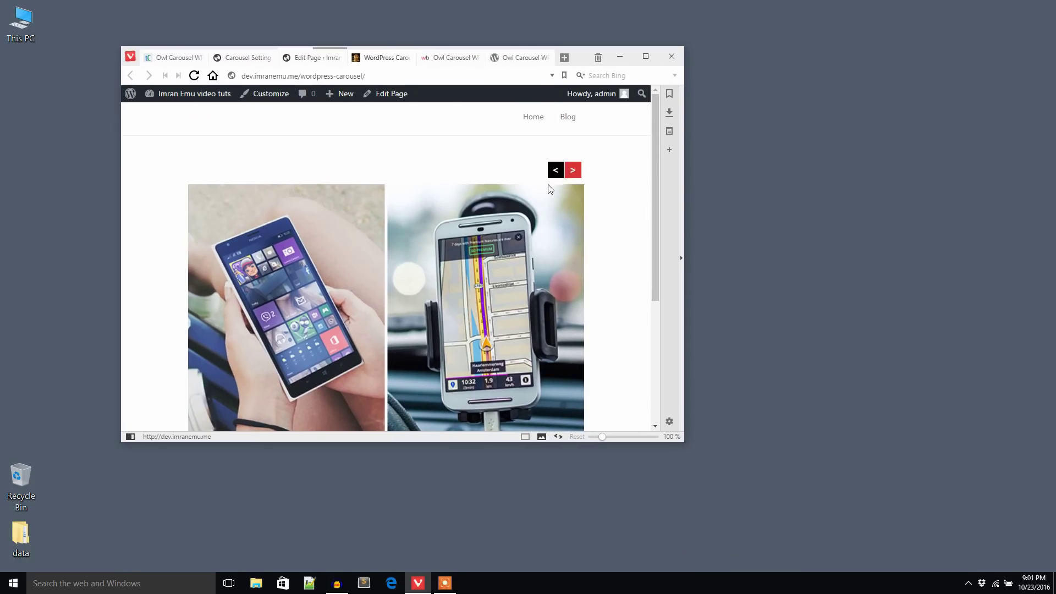
pyautogui.moveTo(658, 197); pyautogui.dragTo(646, 217)
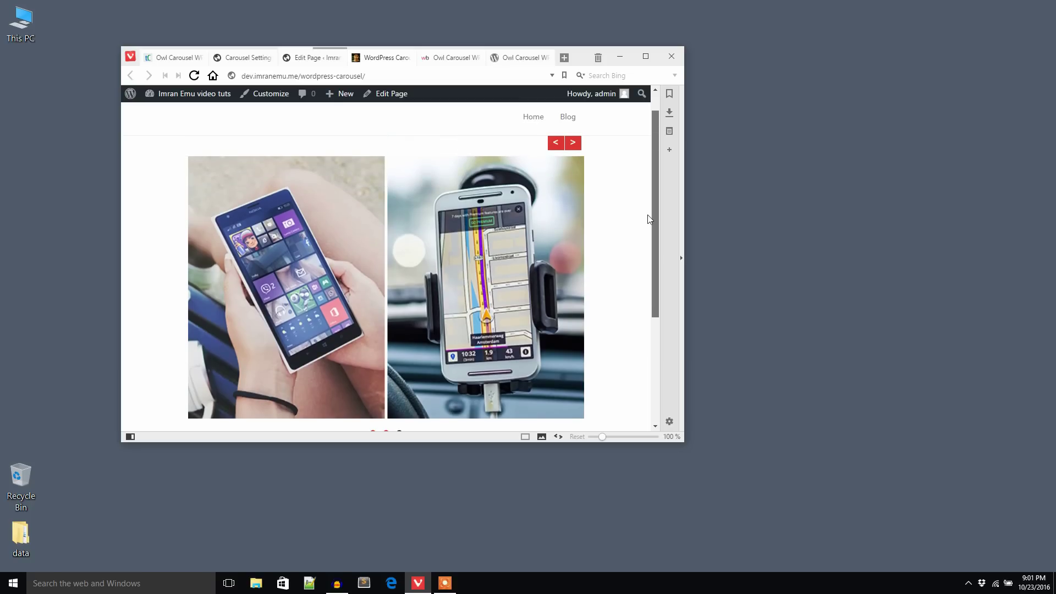
# Change Items Number (Tablet) from 2 to 3 in Basic Settings and save
pyautogui.click(255, 62)
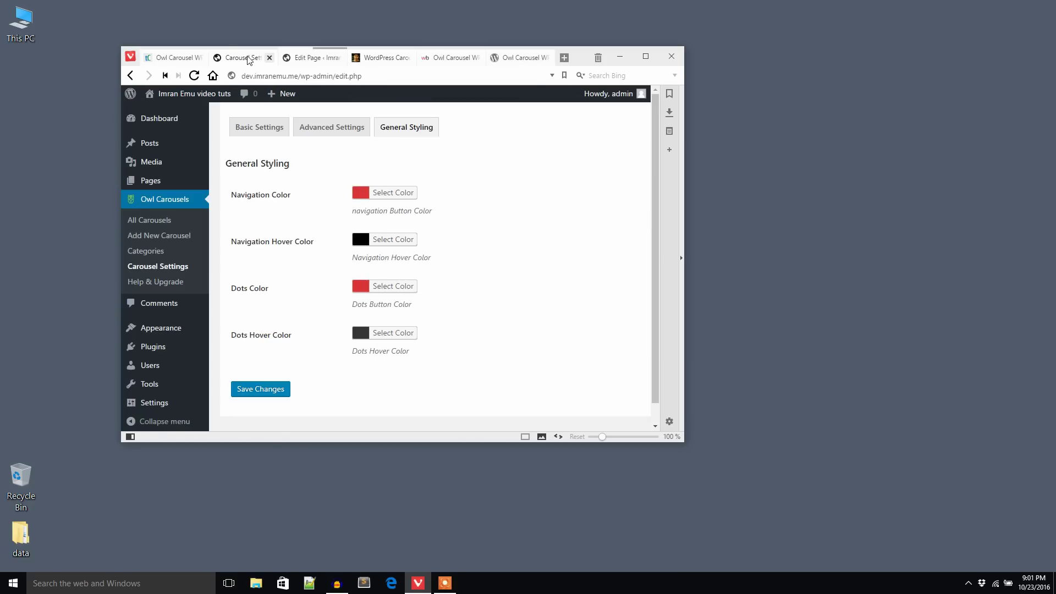
pyautogui.click(251, 128)
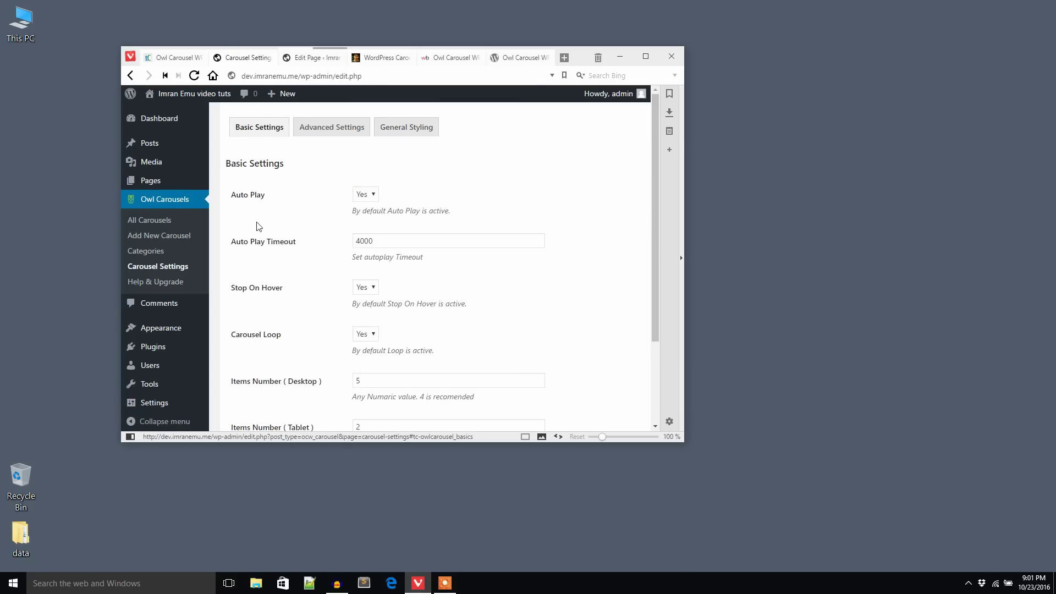
pyautogui.scroll(-3, 297, 326)
pyautogui.moveTo(378, 322); pyautogui.dragTo(348, 326)
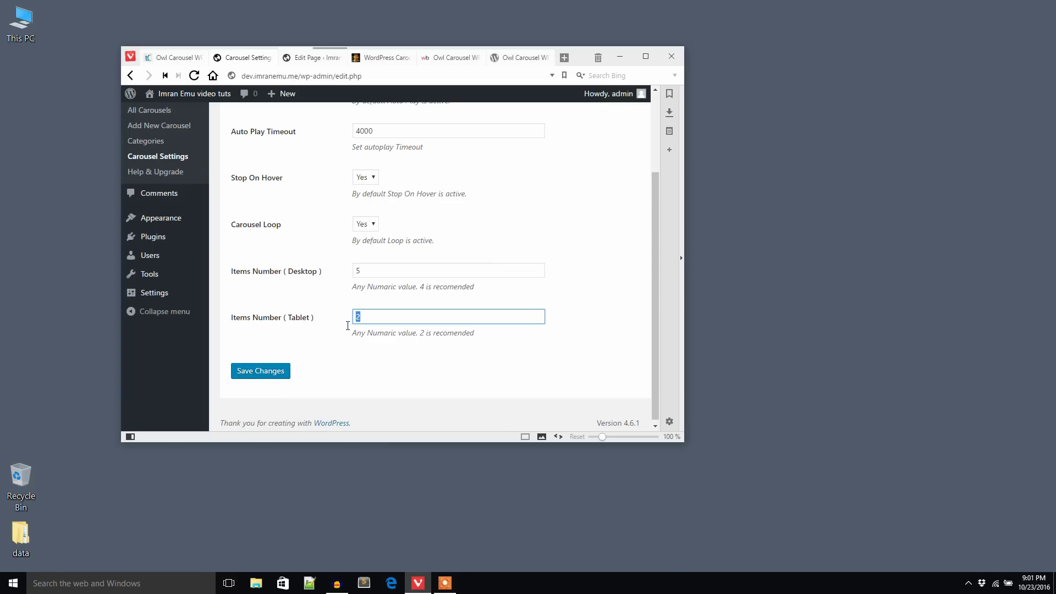
pyautogui.click(275, 371)
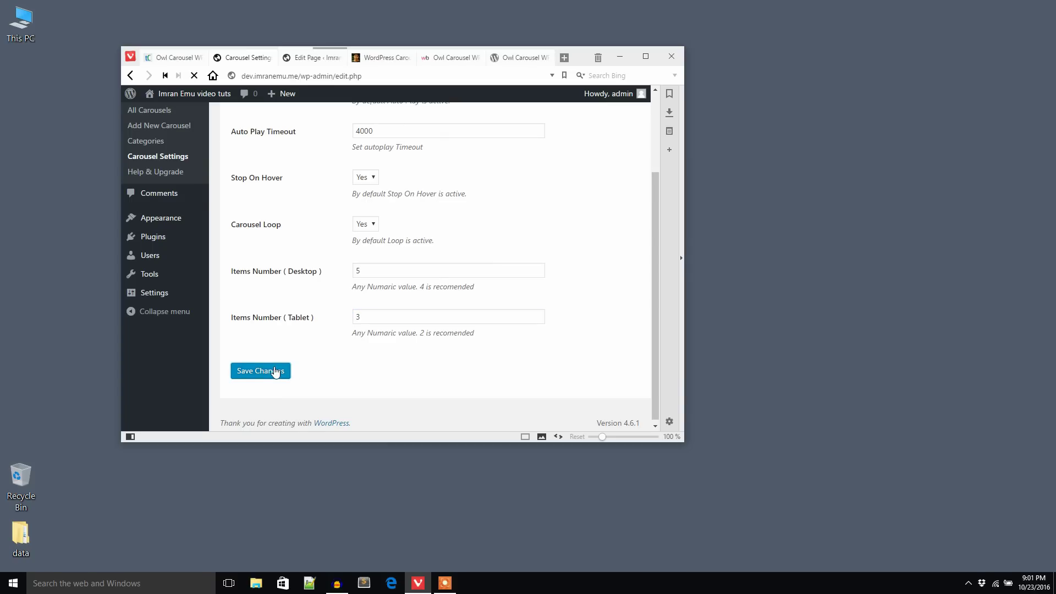
# Reload the live carousel, maximize to show five phones, and slide it back and forward
pyautogui.click(379, 61)
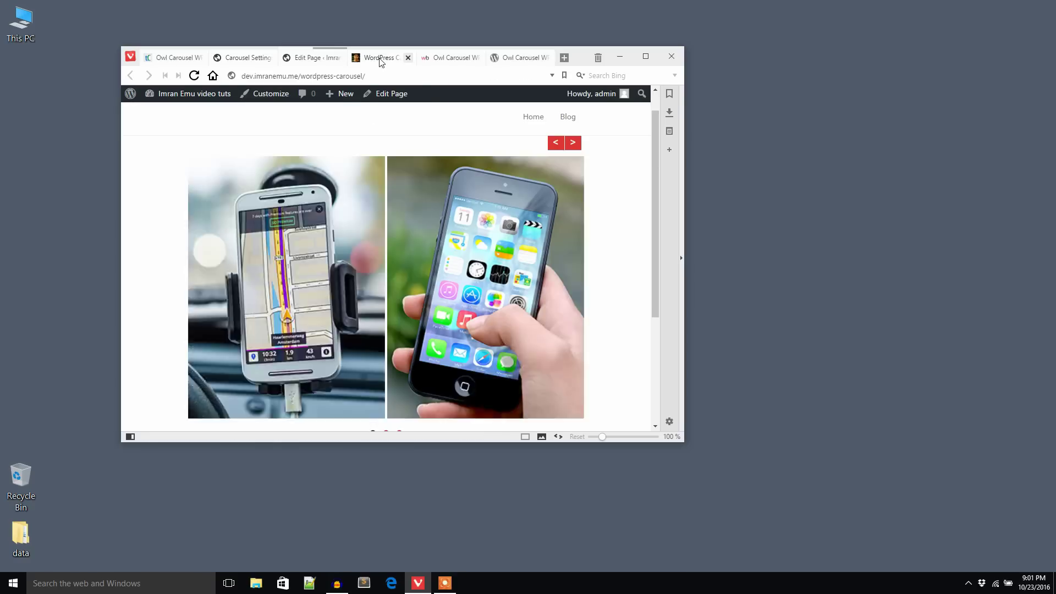
pyautogui.click(194, 76)
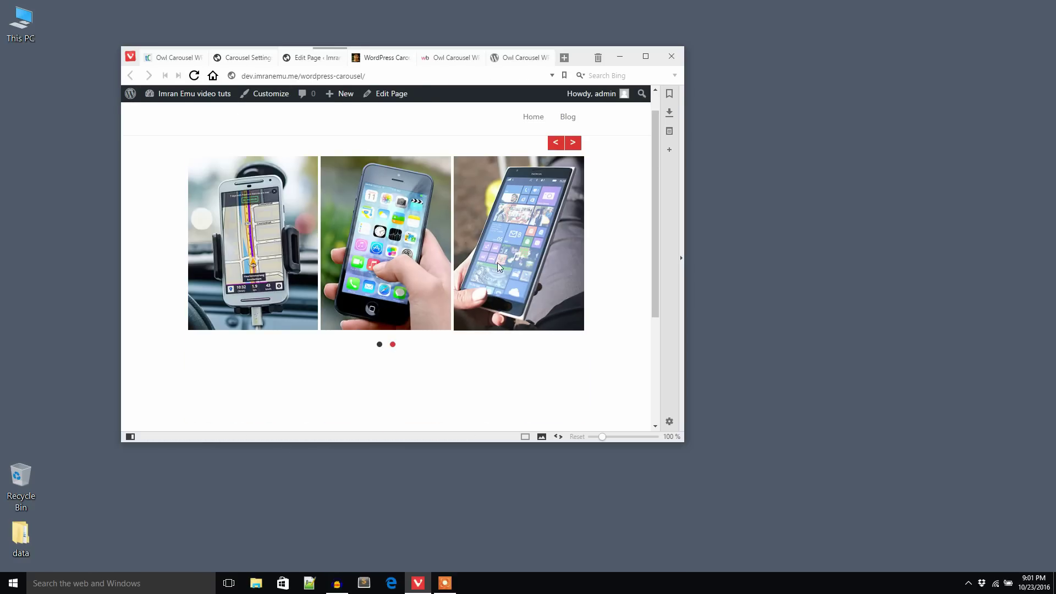
pyautogui.click(645, 57)
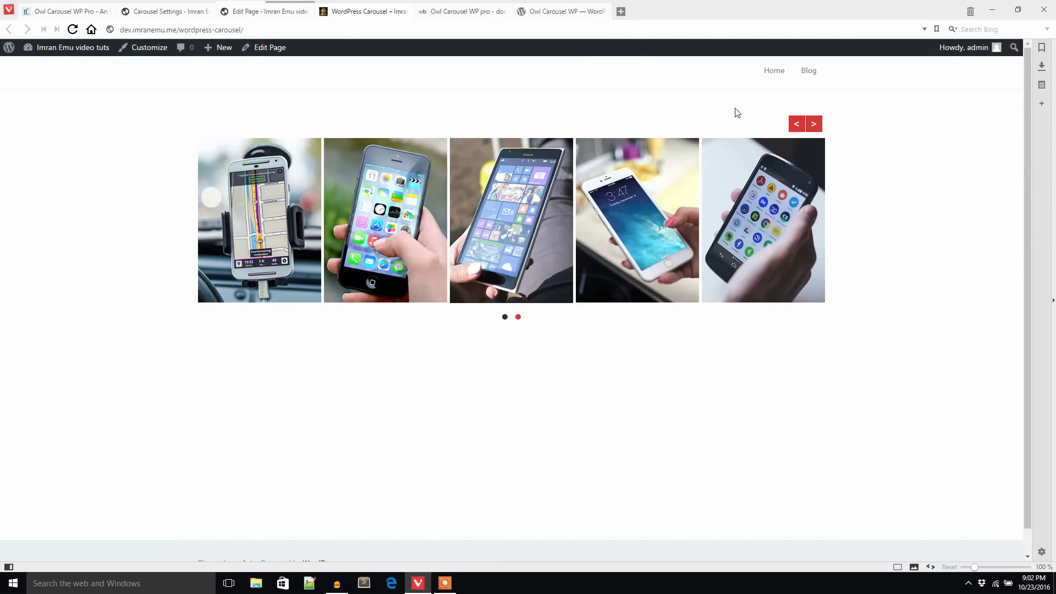
pyautogui.click(797, 126)
pyautogui.click(813, 124)
# Slide the carousel back once, then view the pro documentation and product page
pyautogui.click(797, 124)
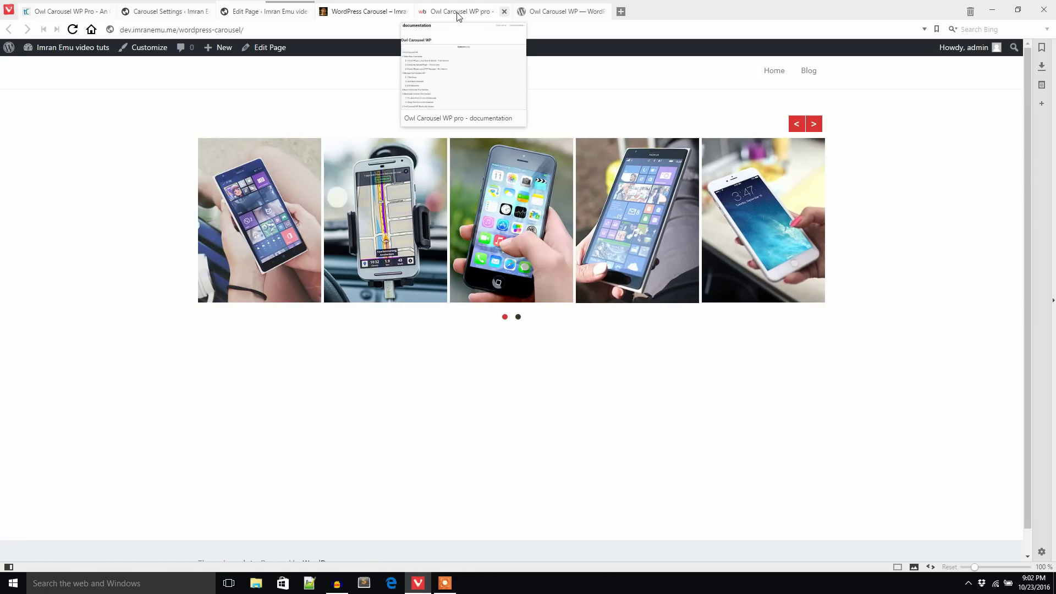
pyautogui.click(457, 13)
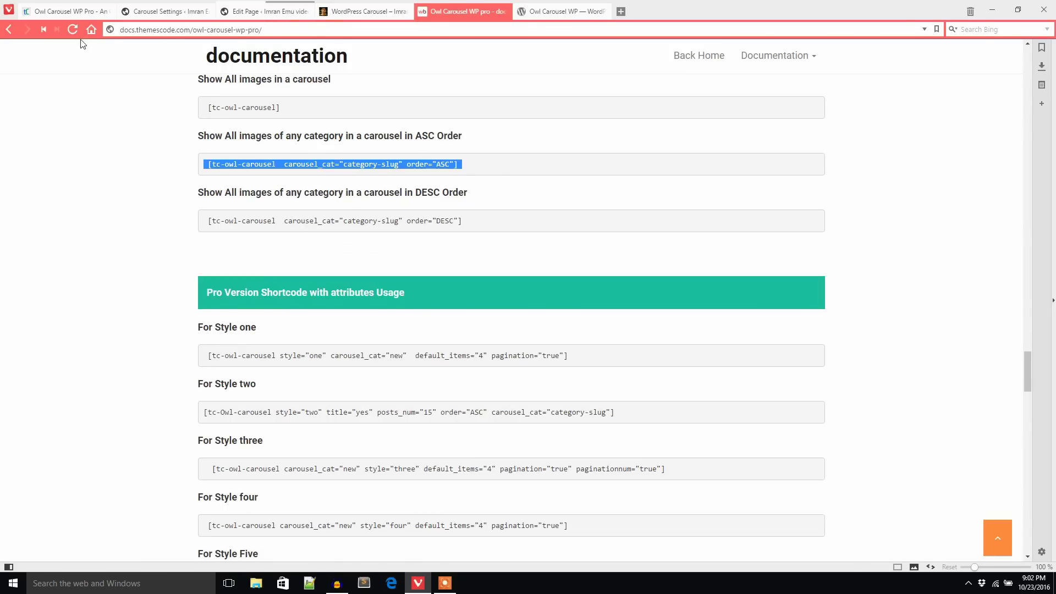
pyautogui.click(67, 13)
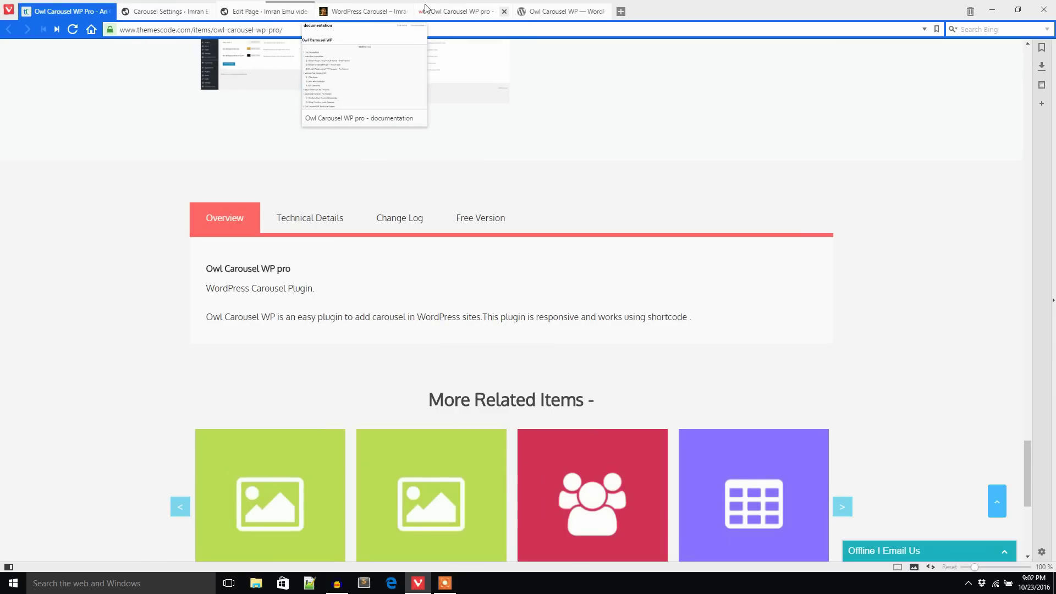
pyautogui.click(443, 11)
# Scroll the Owl Carousel WP documentation up to its Contents list
pyautogui.scroll(20, 474, 118)
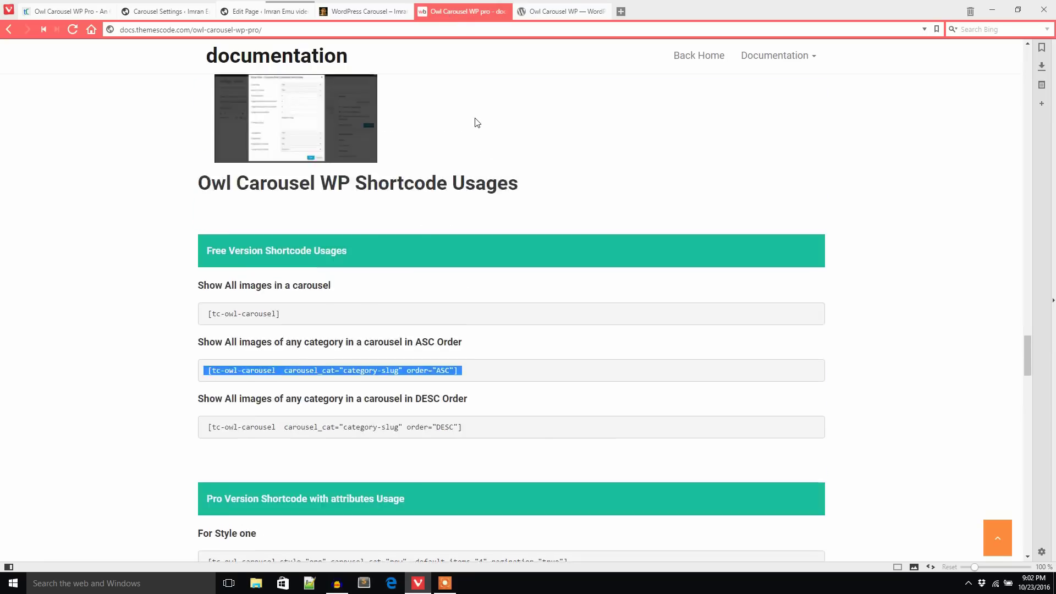
pyautogui.scroll(20, 476, 121)
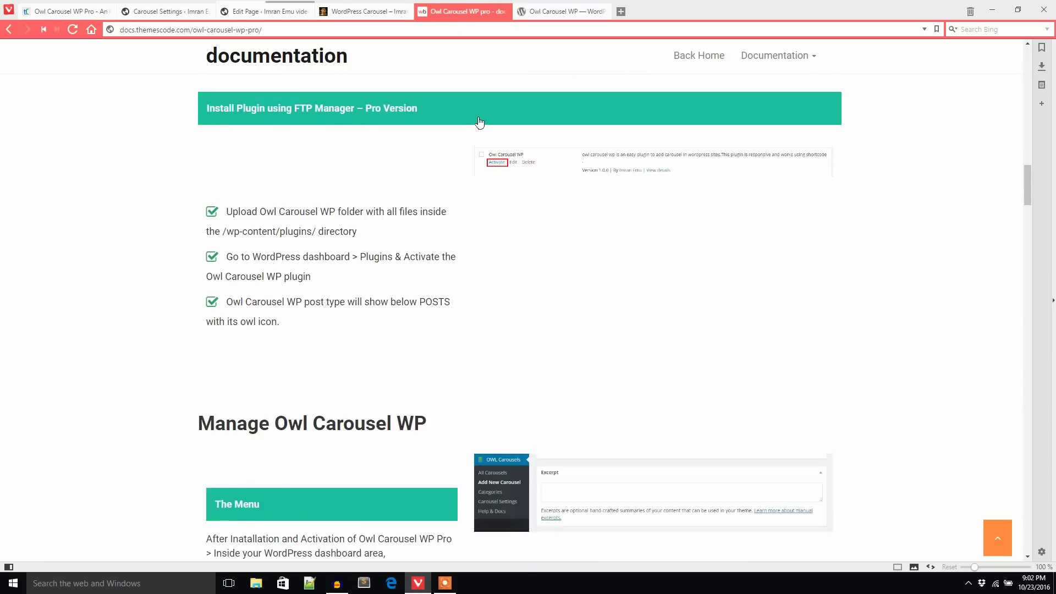
pyautogui.scroll(4, 480, 122)
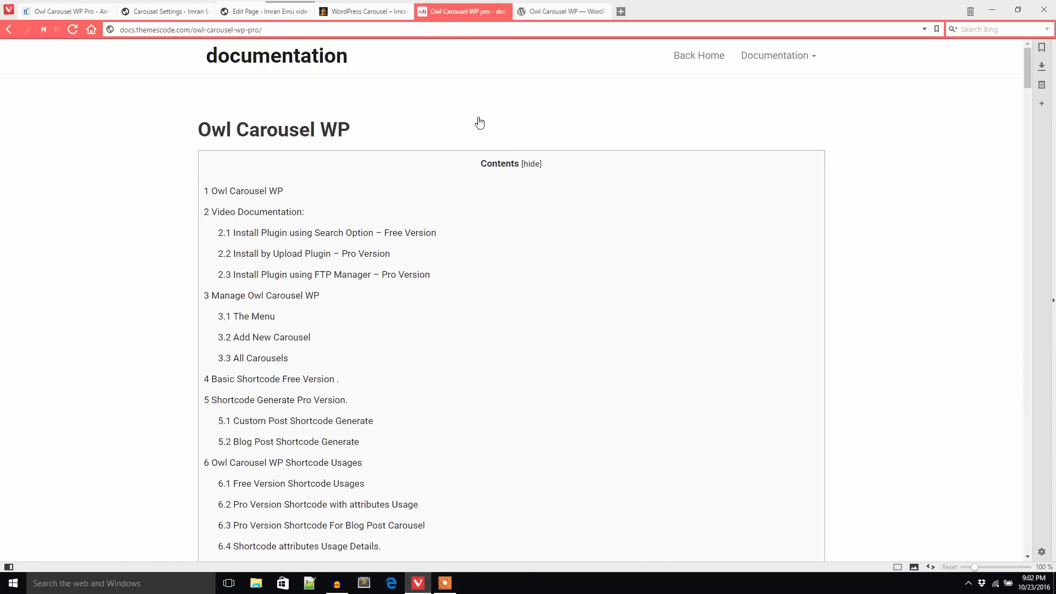
pyautogui.scroll(-12, 476, 122)
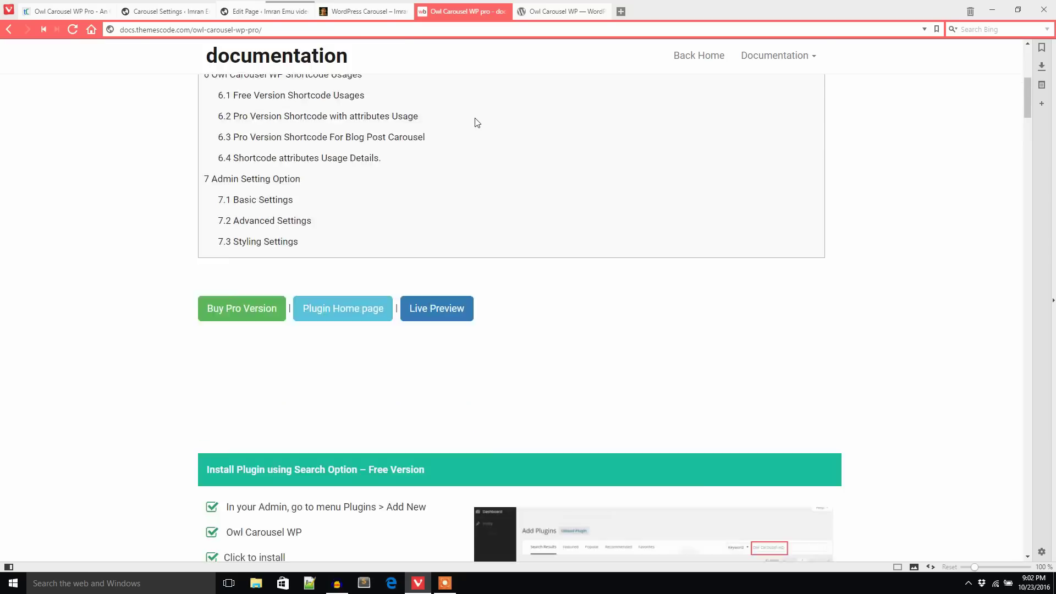
pyautogui.scroll(3, 474, 122)
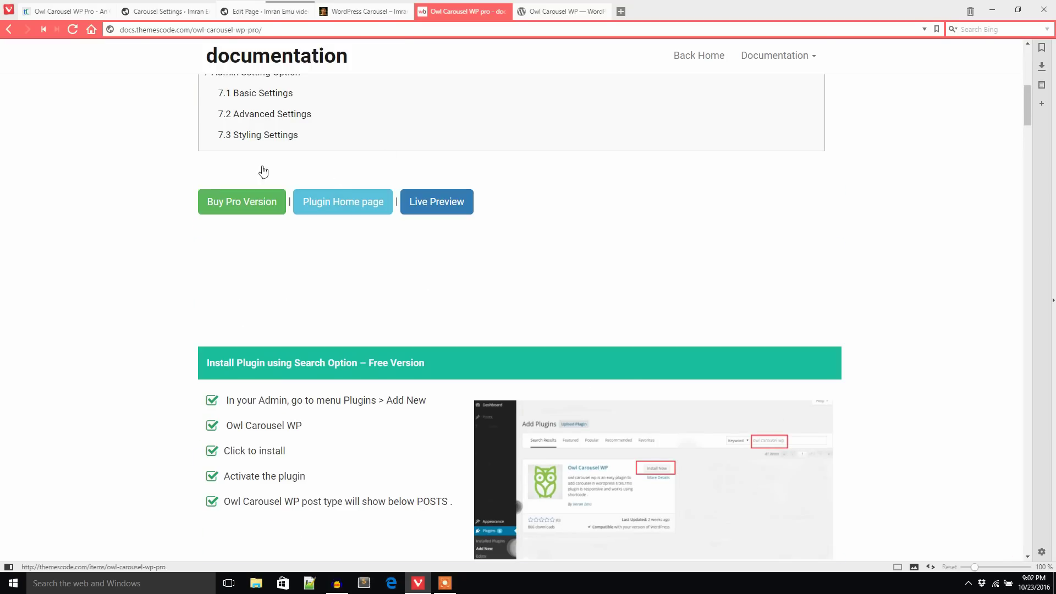
# Open the plugin's wordpress.org support forum and scroll through its questions
pyautogui.moveTo(262, 12)
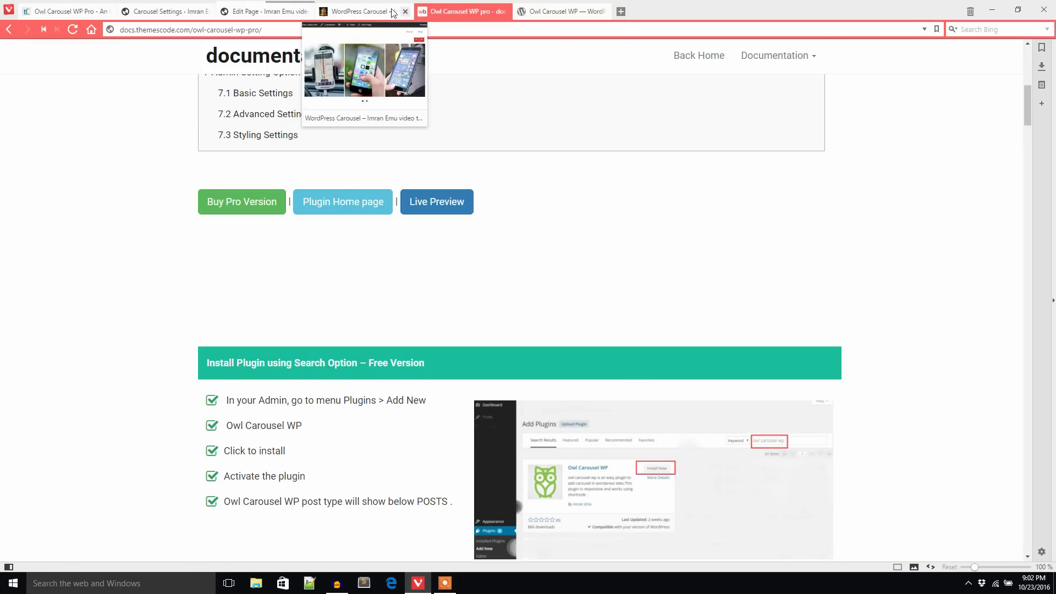
pyautogui.click(555, 12)
pyautogui.scroll(2, 505, 104)
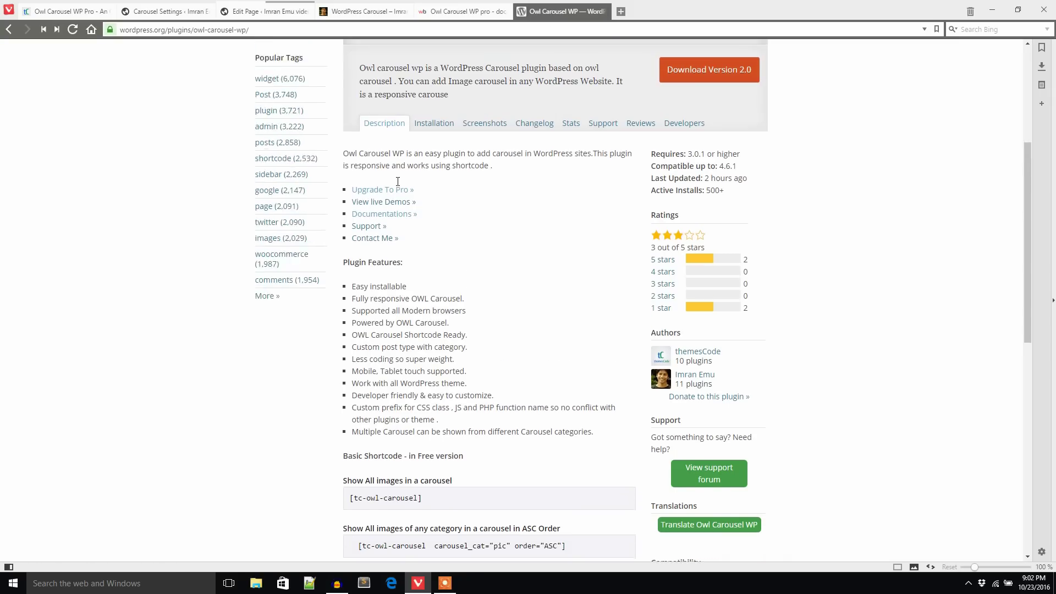
pyautogui.click(368, 256)
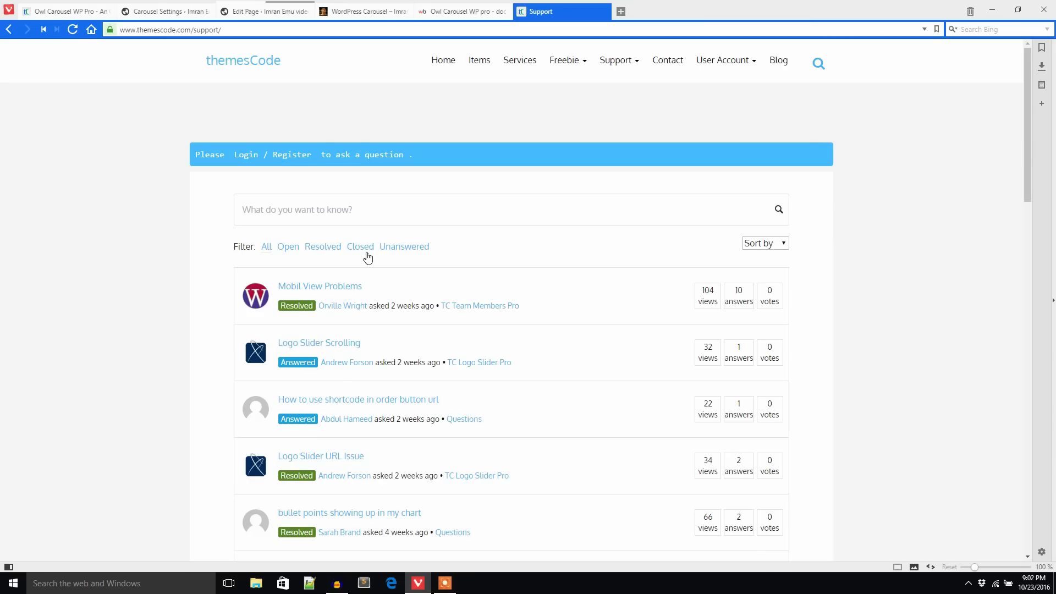
pyautogui.click(294, 215)
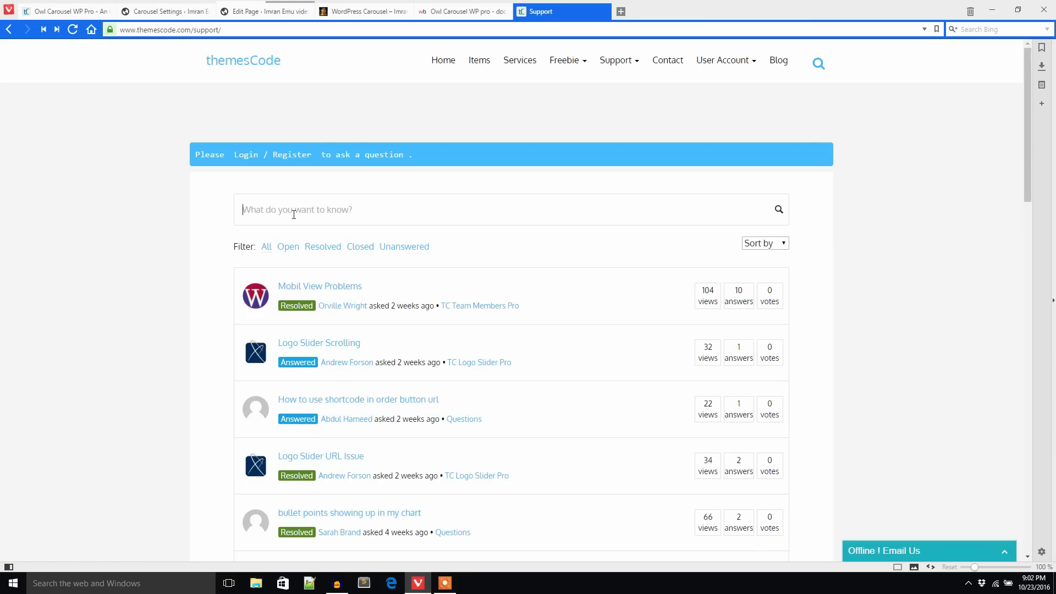
pyautogui.scroll(-20, 293, 214)
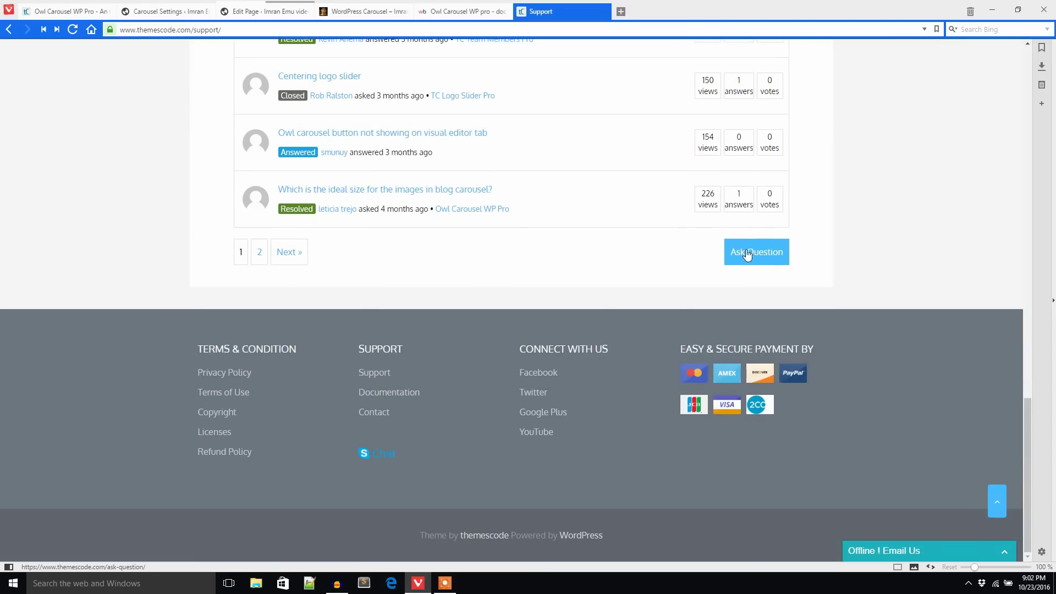
pyautogui.scroll(20, 519, 252)
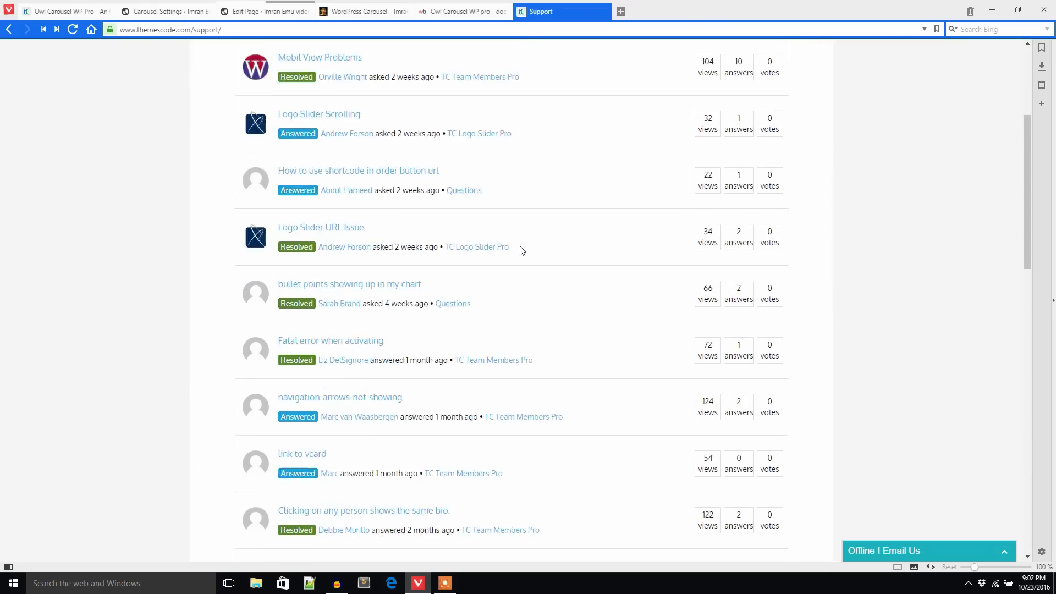
# Close the support tab, then revisit the carousel, page editor, and Owl Carousel WP Pro page
pyautogui.click(603, 11)
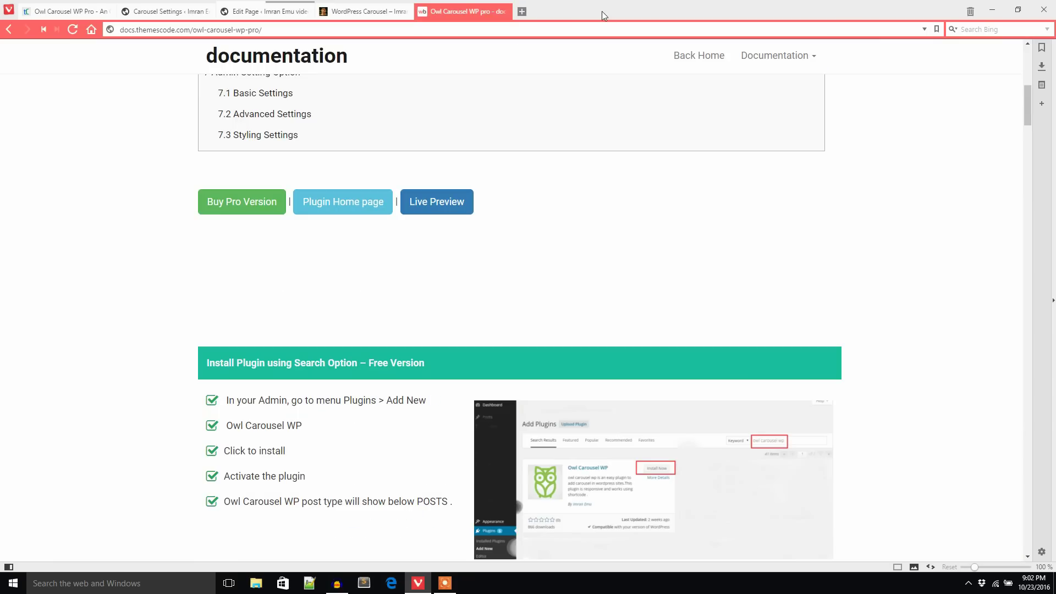
pyautogui.click(364, 13)
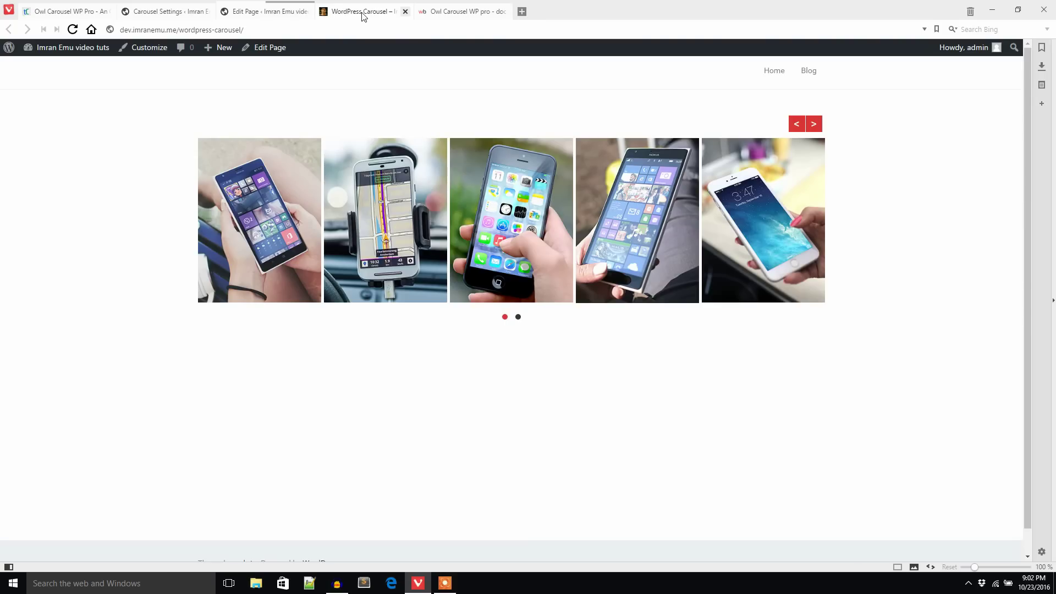
pyautogui.click(276, 13)
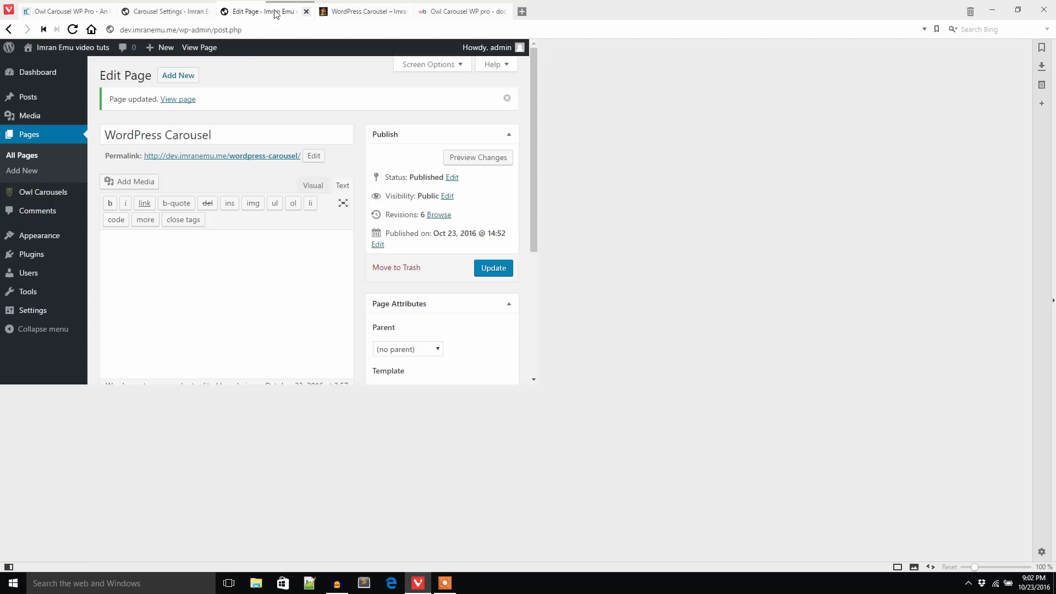
pyautogui.click(70, 13)
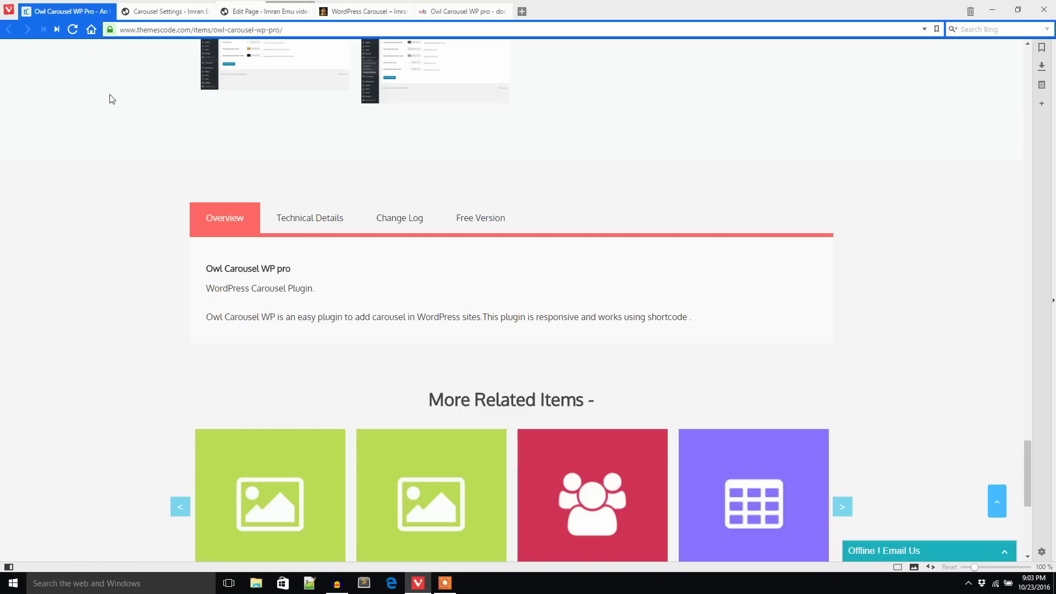